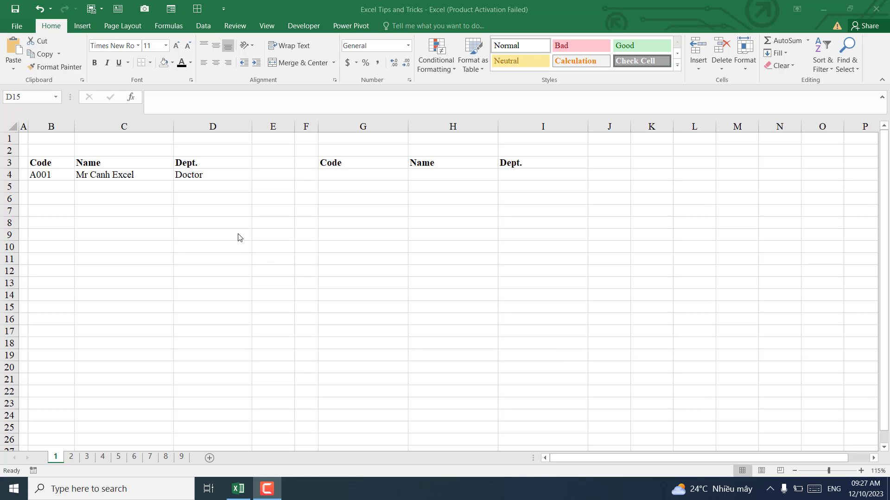
Step: Enter code A002 in B5 by copying A001 down with Ctrl+' and changing it to 2
left_click(66, 187)
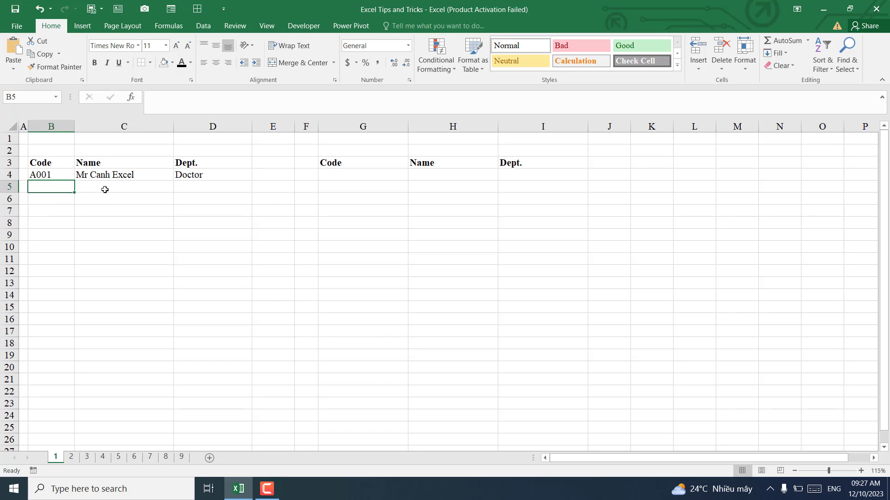
left_click(105, 190)
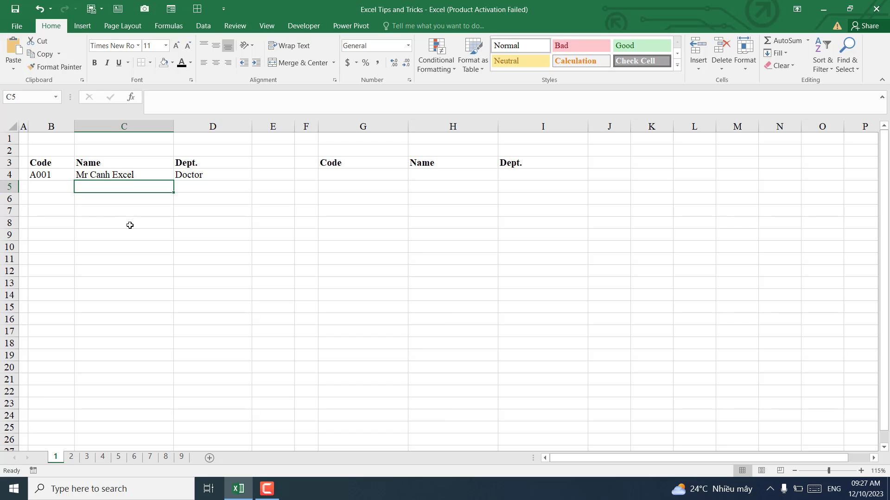
left_click(48, 190)
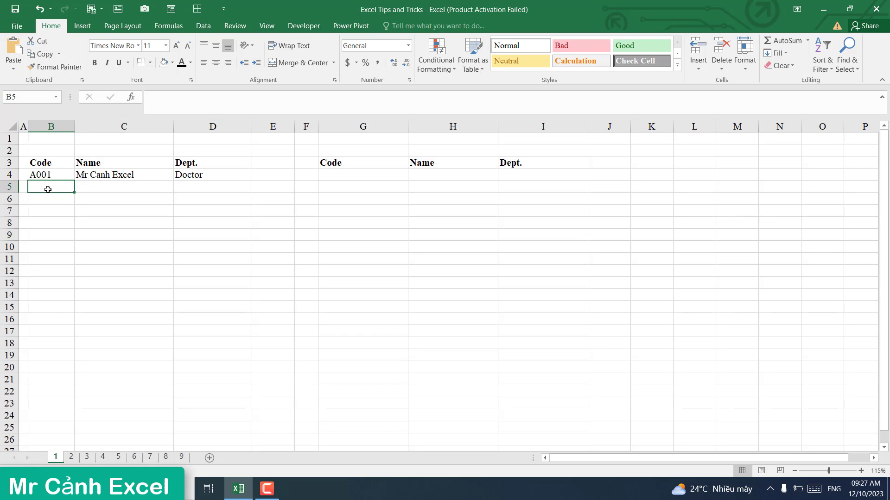
left_click(102, 189)
left_click(49, 188)
key("ctrl+apostrophe")
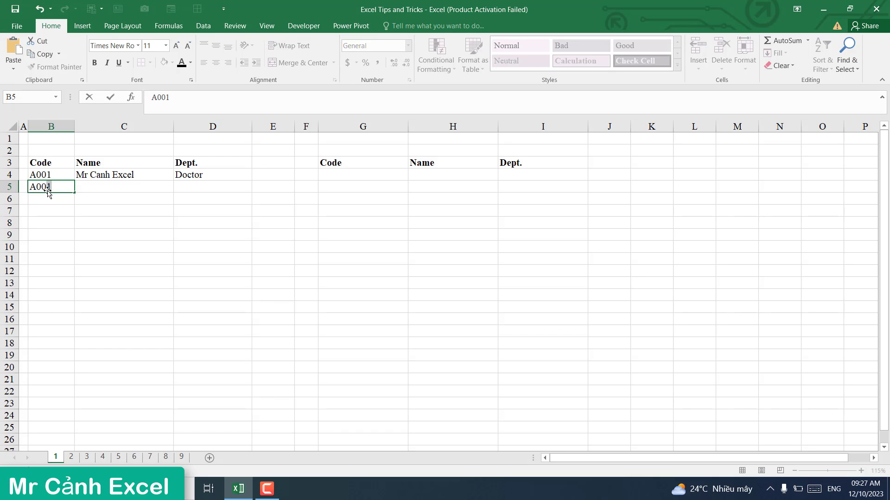
type("2")
key("Return")
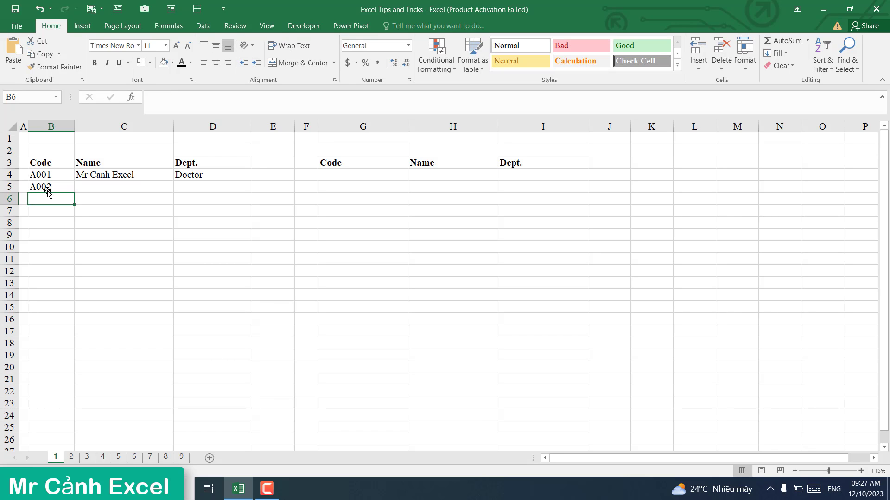
Step: Delete A002 from B5 again and select columns B through D
left_click(96, 186)
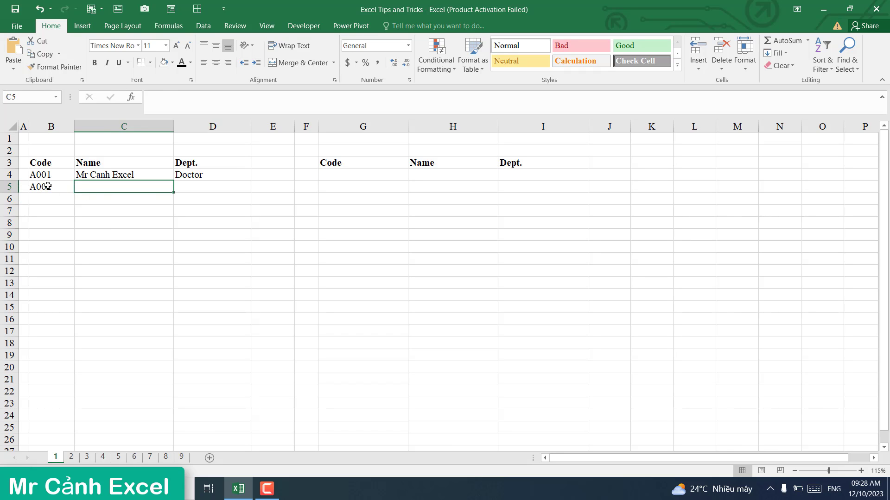
left_click_drag(51, 186, 203, 169)
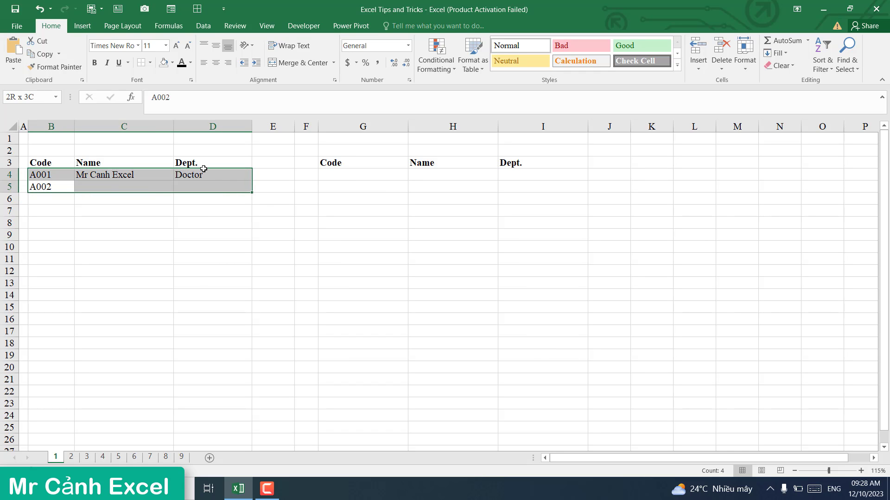
left_click(153, 208)
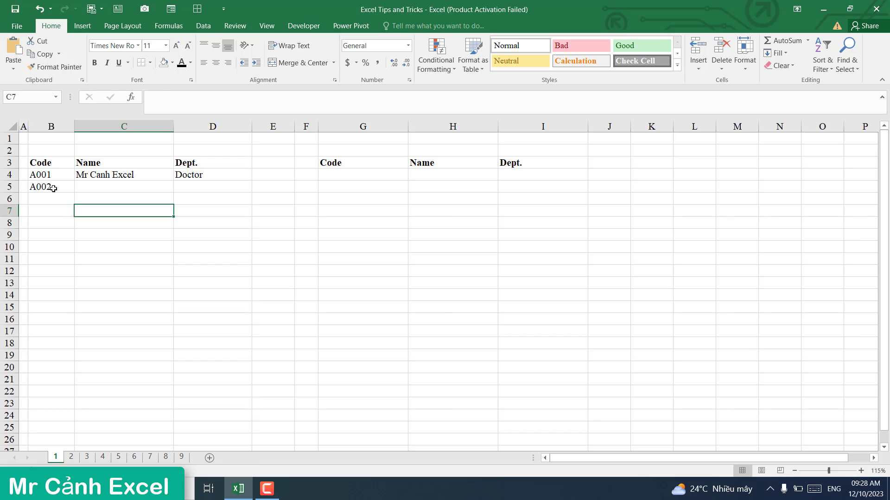
left_click(53, 188)
key("Delete")
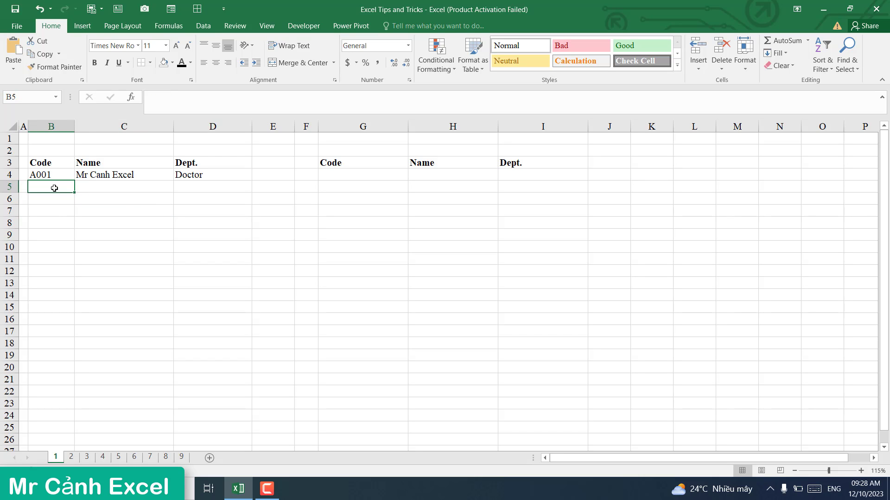
left_click(120, 200)
left_click_drag(51, 126, 232, 127)
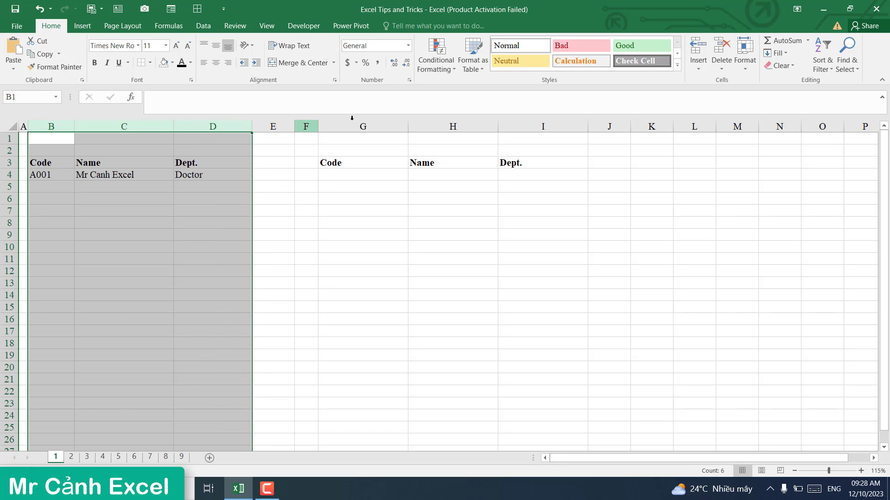
Step: Start a new formula-based conditional formatting rule using =$B1<>""
left_click(437, 66)
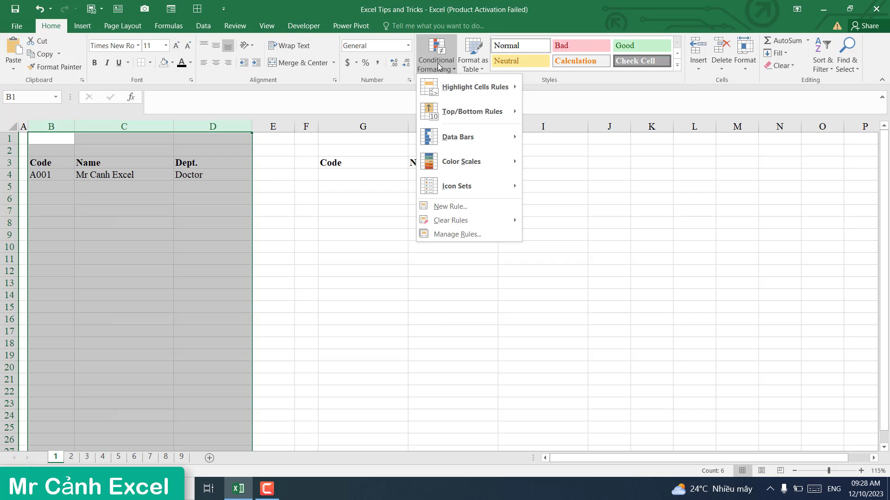
left_click(448, 207)
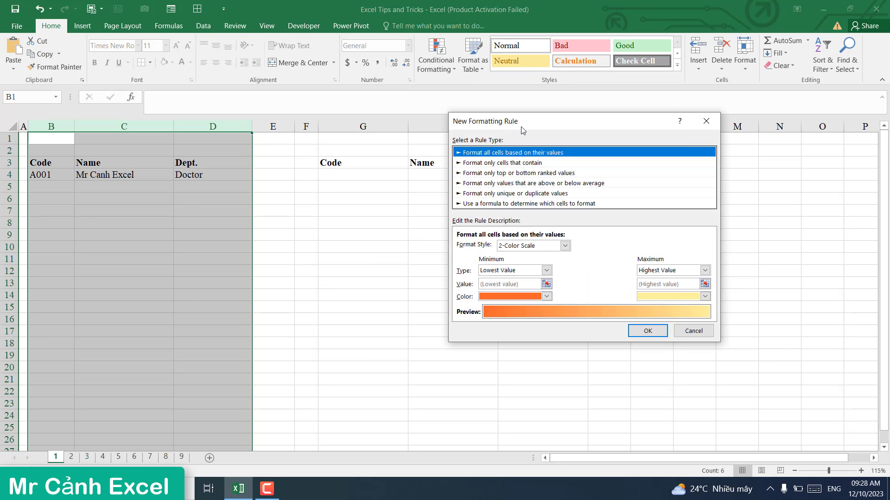
left_click_drag(522, 131, 341, 206)
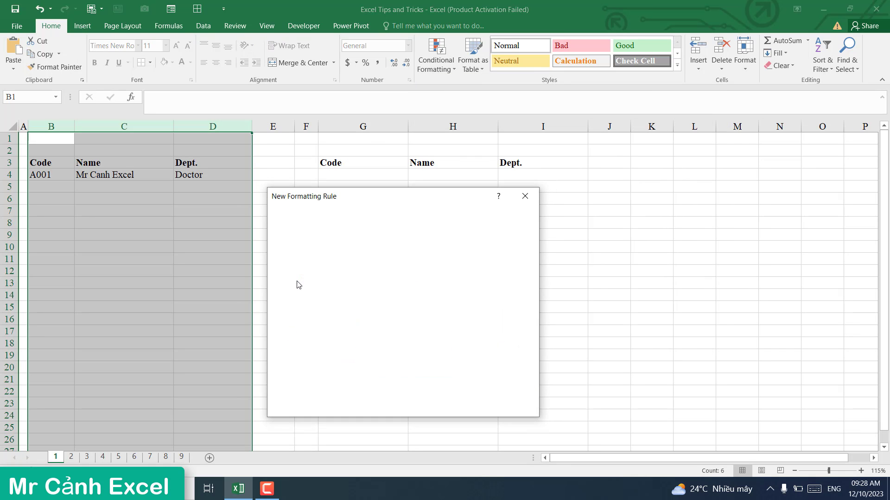
left_click(307, 324)
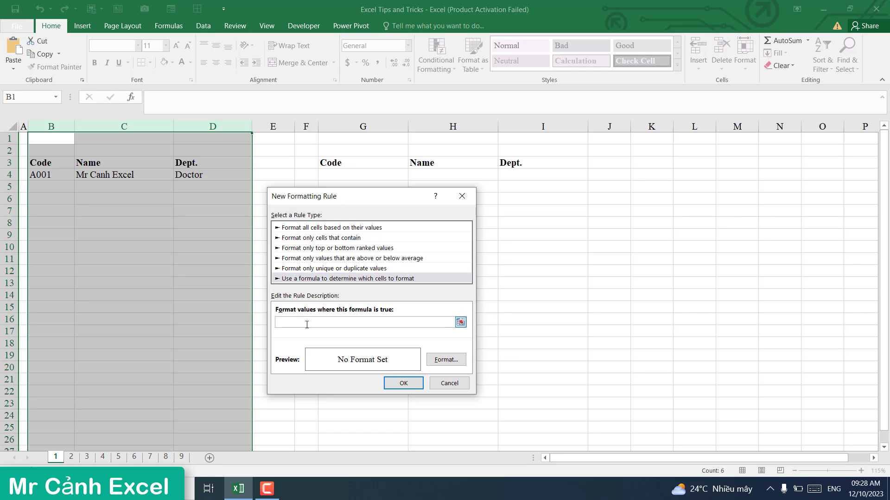
left_click(49, 138)
key("F4")
type("<>\"")
Step: Give the rule a dark orange outline border and apply it to columns B–D
left_click(446, 359)
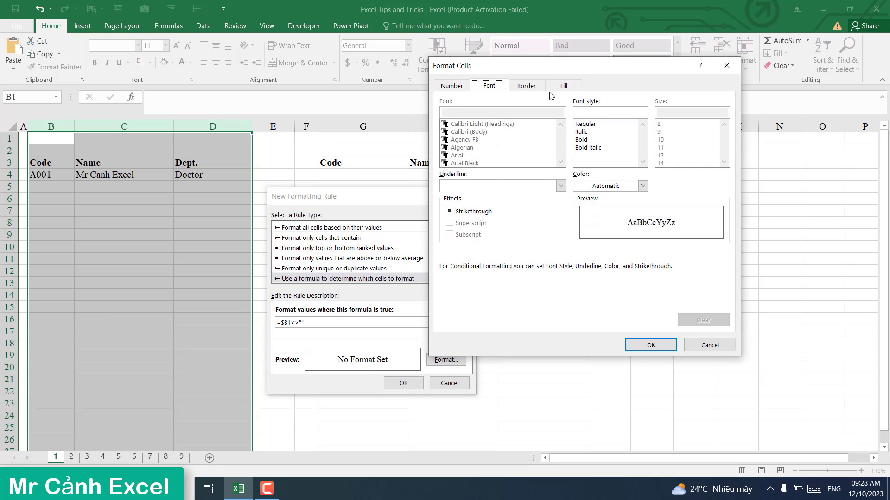
left_click(531, 86)
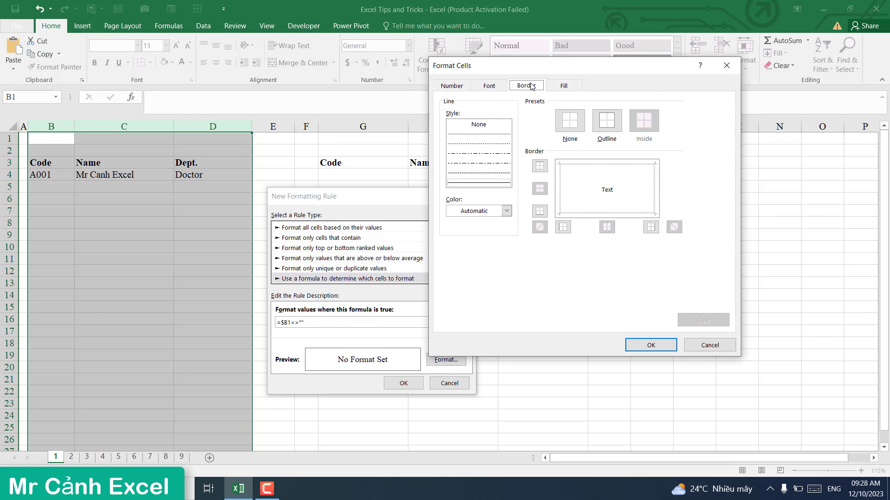
left_click(508, 209)
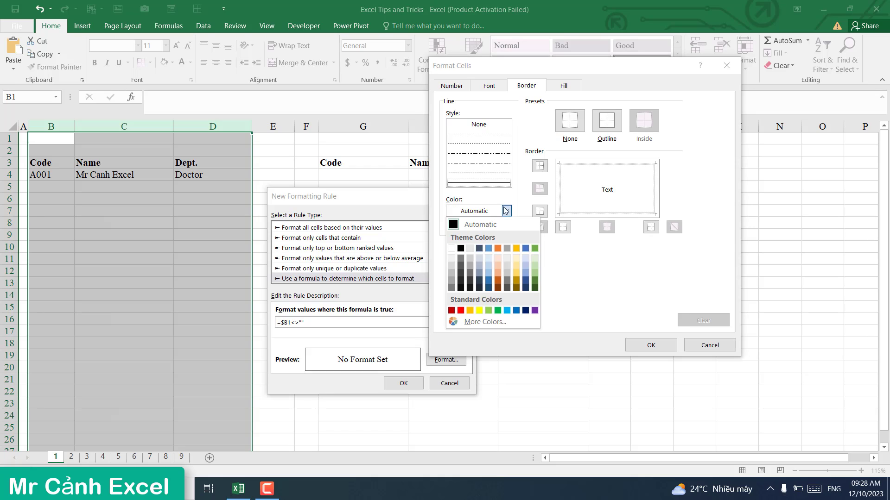
left_click(497, 280)
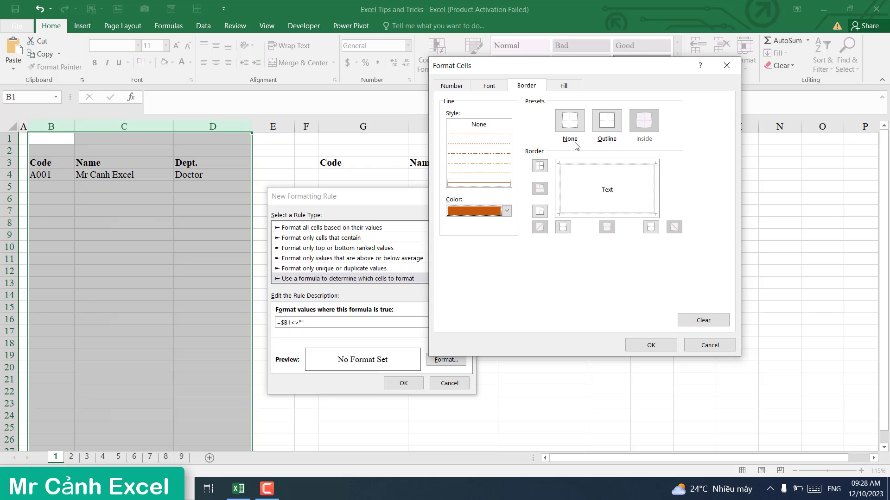
left_click(603, 126)
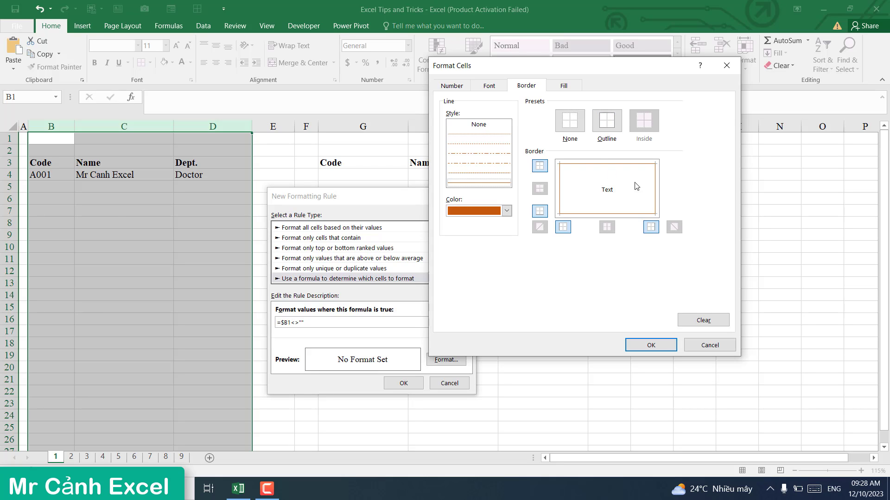
left_click(650, 344)
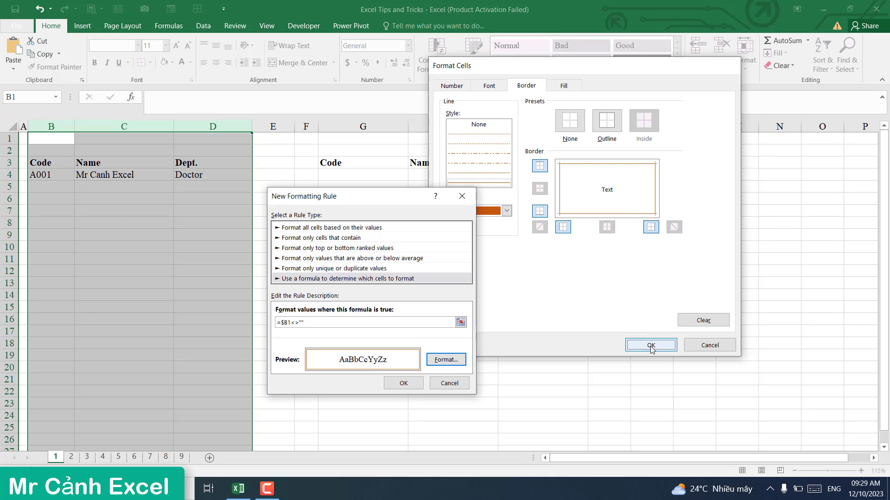
left_click(404, 384)
left_click(155, 236)
Step: Enter codes A002 in B5 and A003 in B6, then check that the orange borders extend to them
left_click(56, 190)
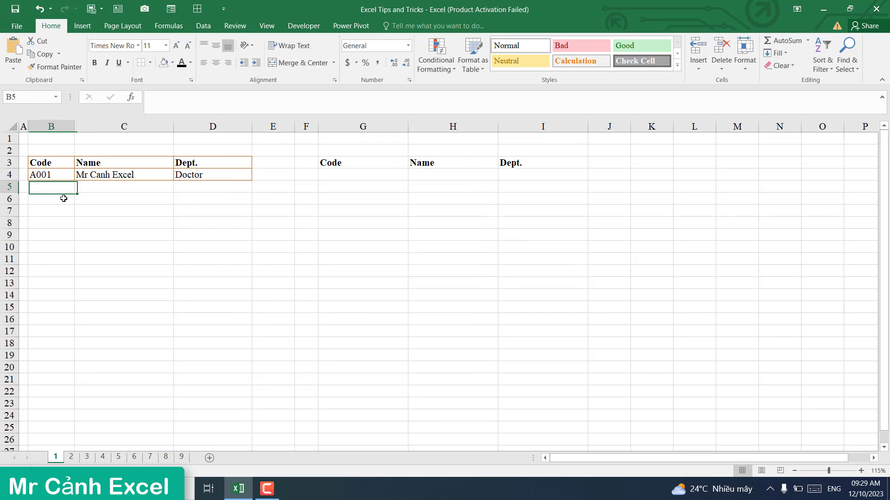
type("A")
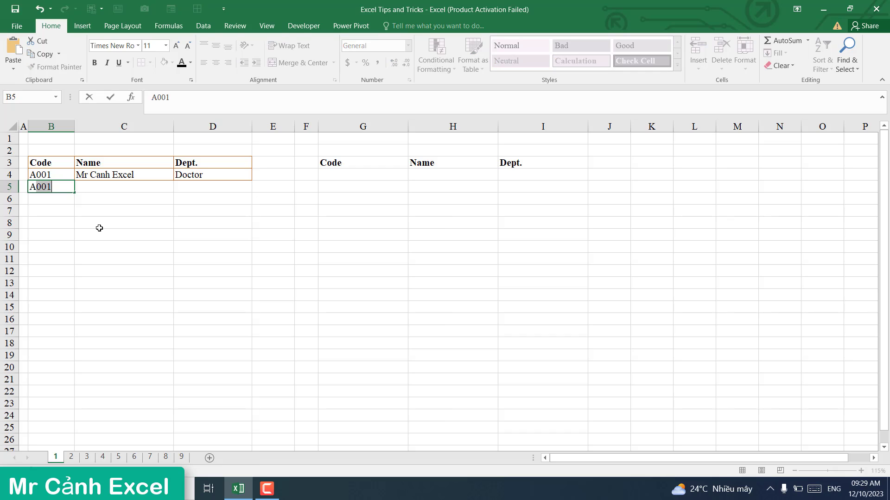
type("002")
key("Return")
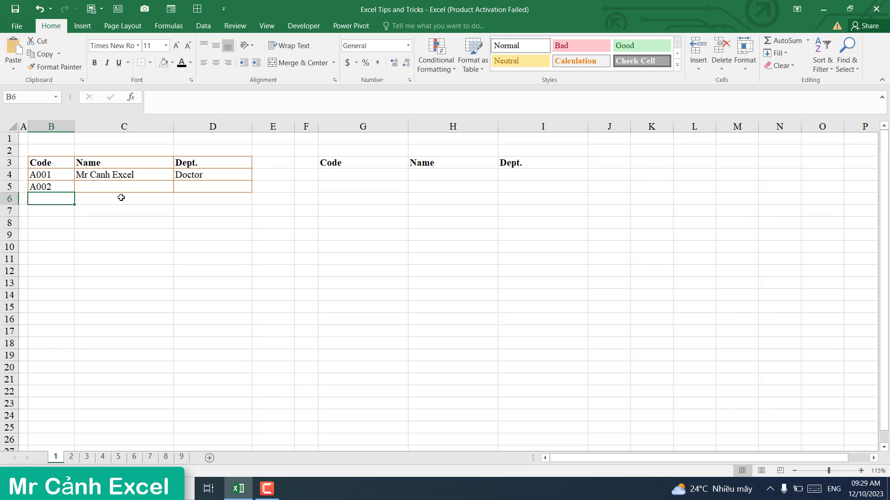
type("A003")
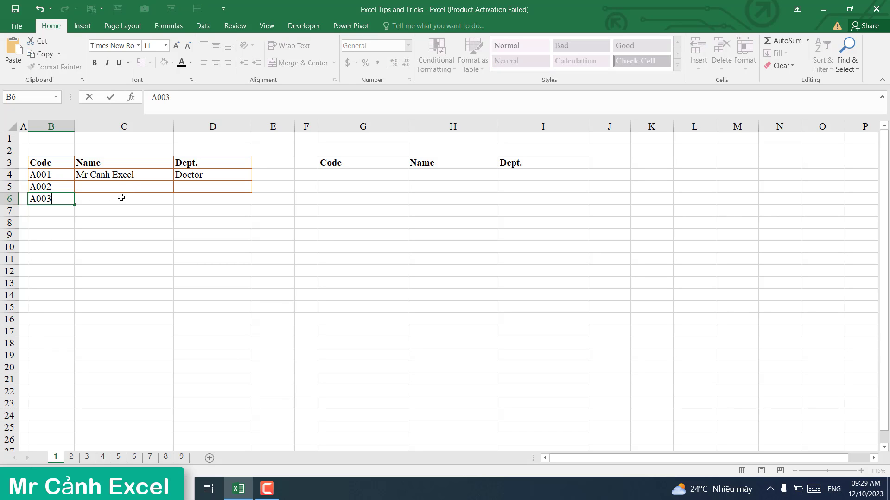
key("Return")
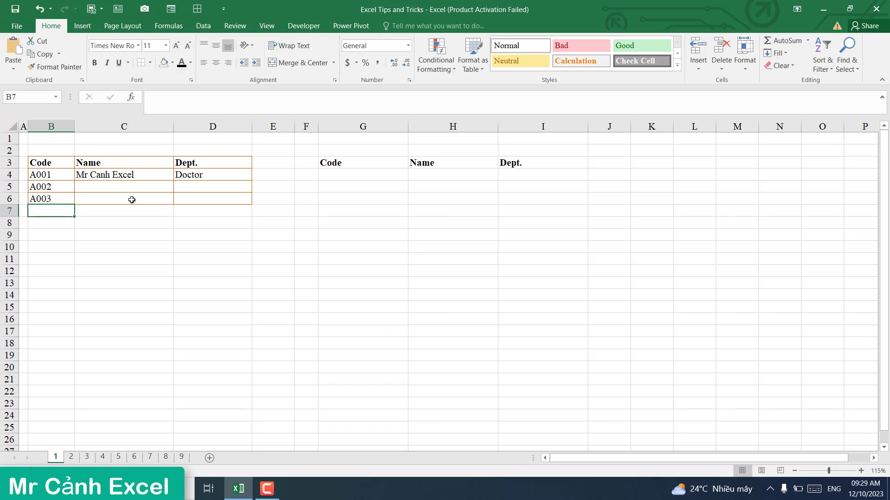
left_click(129, 218)
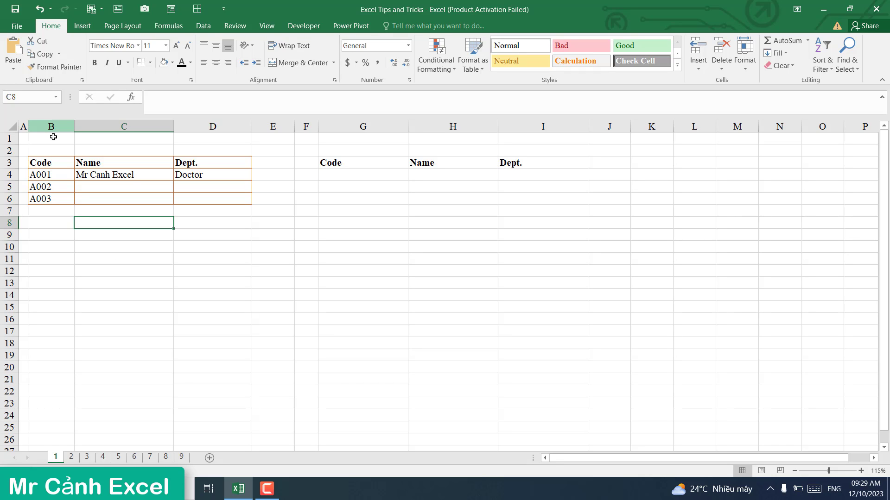
left_click_drag(54, 125, 218, 125)
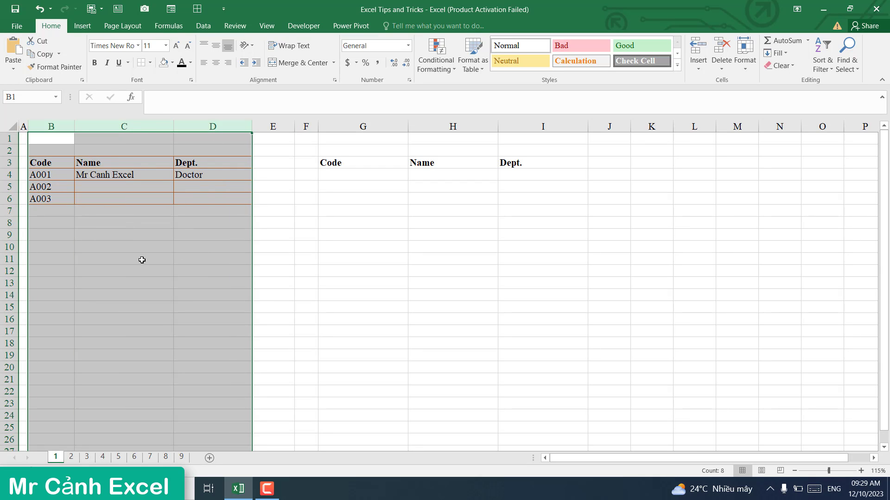
left_click(130, 226)
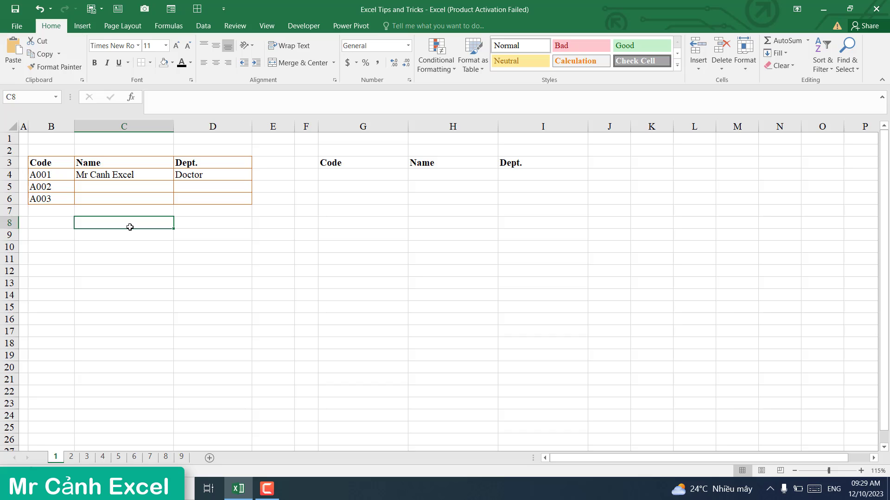
Step: On sheet 2, enter =C4/SUM(C4:C10) in cell D4
left_click(71, 459)
left_click(211, 328)
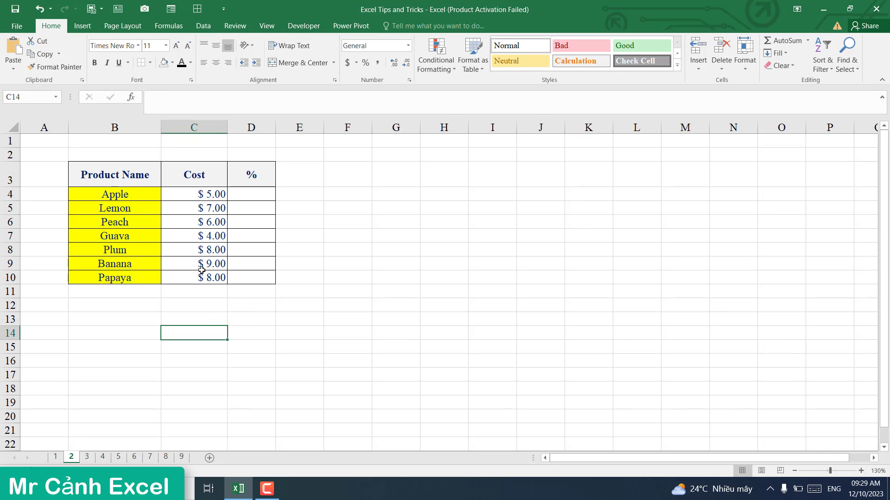
left_click(252, 197)
type("=")
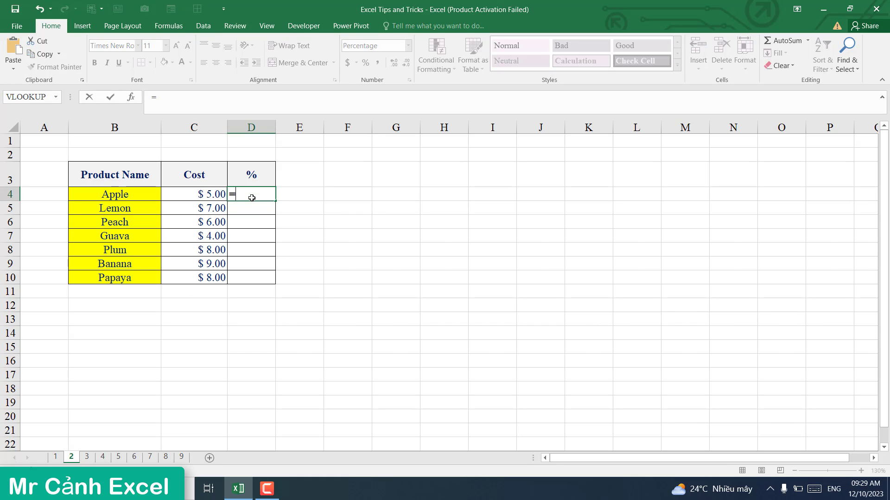
left_click(203, 195)
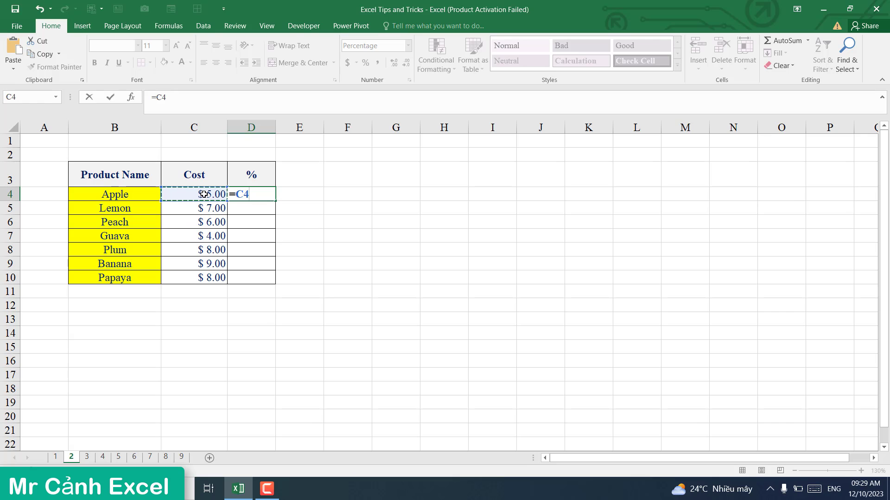
type("/sum")
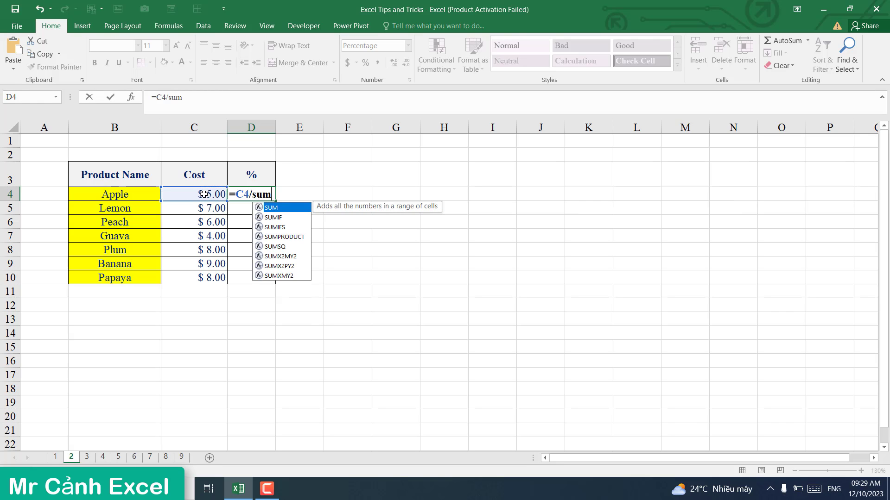
type("(")
left_click_drag(204, 193, 204, 278)
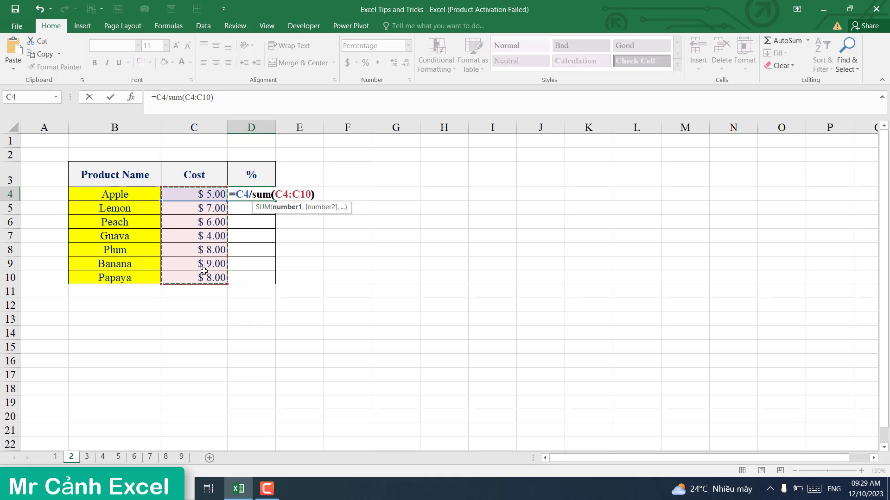
key("Return")
Step: Fill the D4 formula down to D10 and inspect how the SUM range shifts
left_click(248, 195)
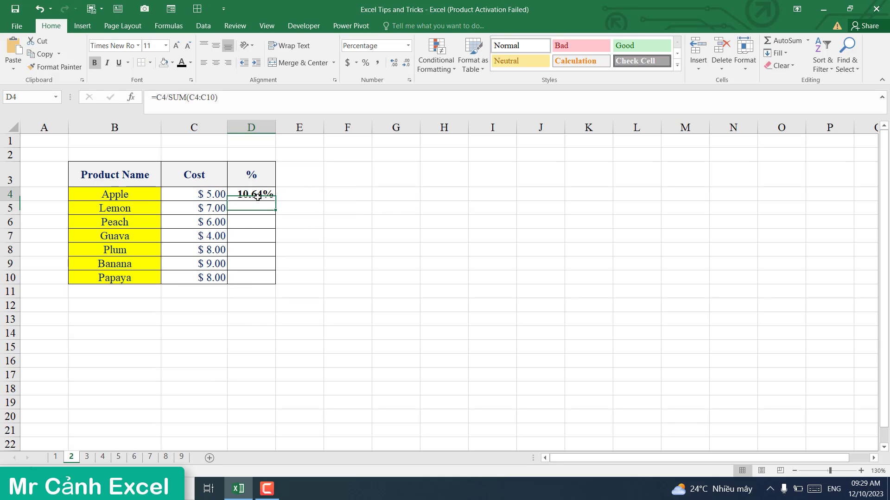
left_click_drag(276, 203, 264, 281)
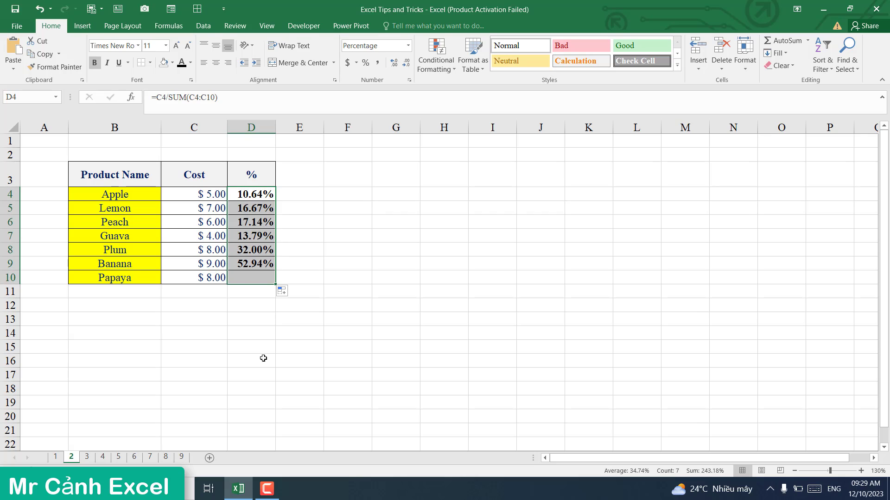
left_click(254, 193)
left_click(251, 220)
left_click(247, 266)
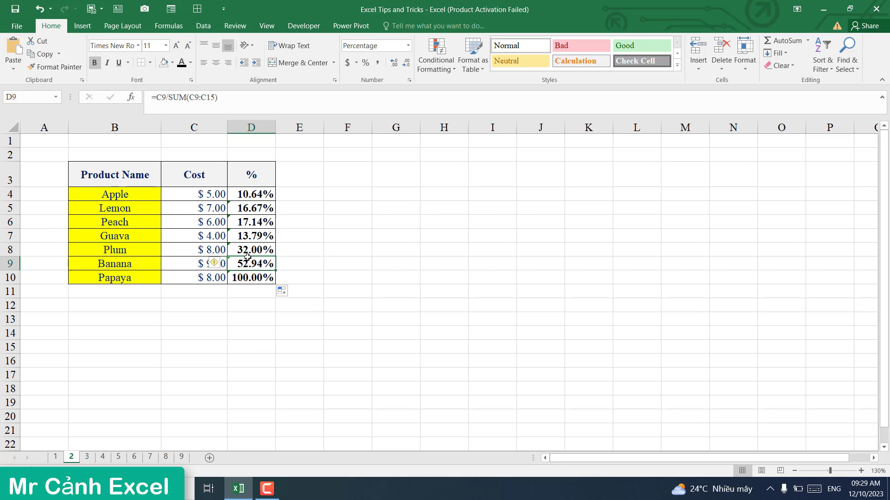
left_click(249, 196)
Step: Anchor D4's sum range as $C$4:$C$10 and fill the corrected formula down to D10
left_click(216, 98)
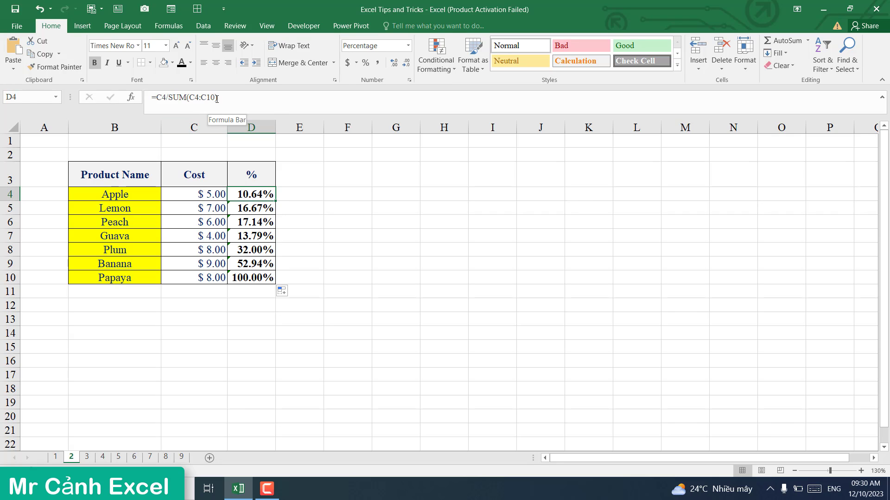
left_click_drag(216, 98, 190, 96)
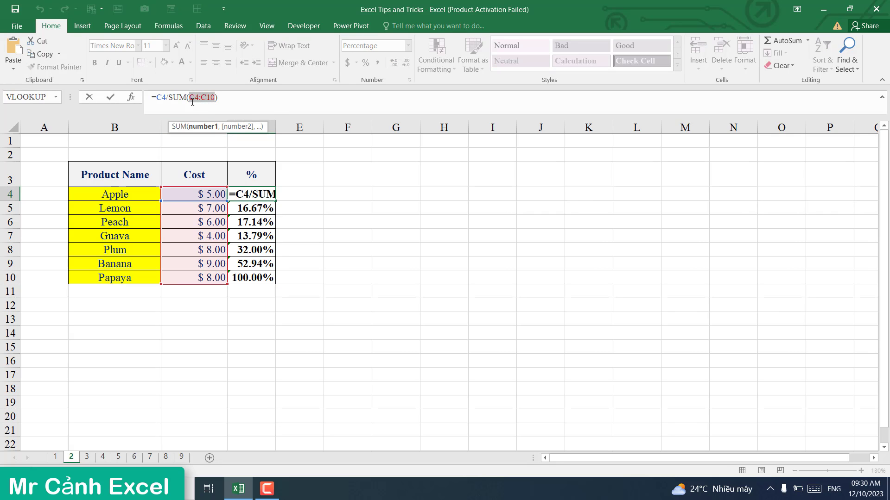
key("F4")
key("Return")
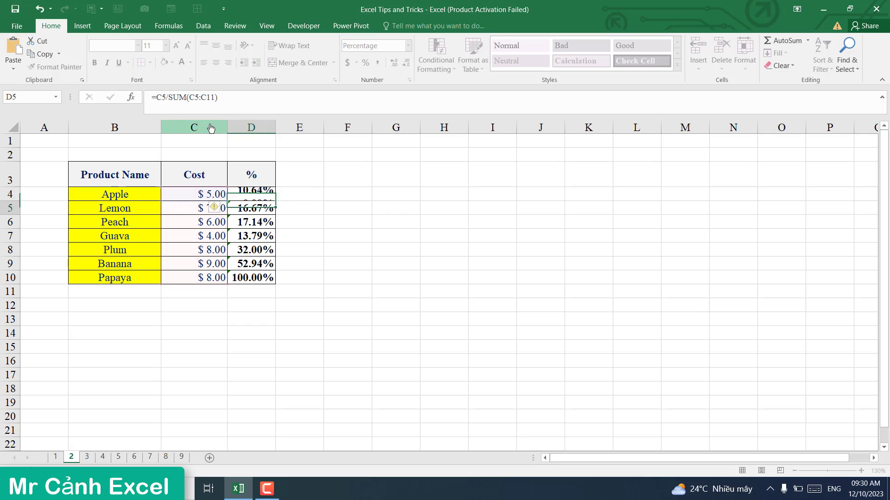
left_click(254, 194)
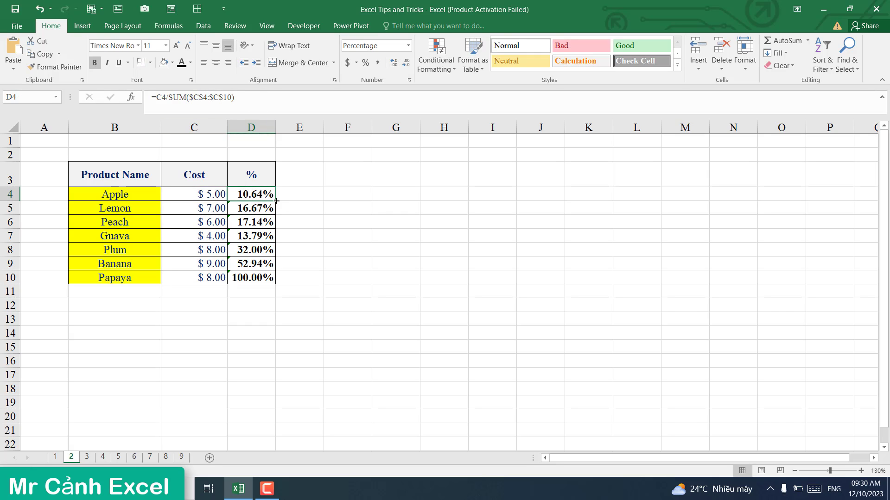
left_click_drag(275, 201, 270, 278)
left_click(250, 200)
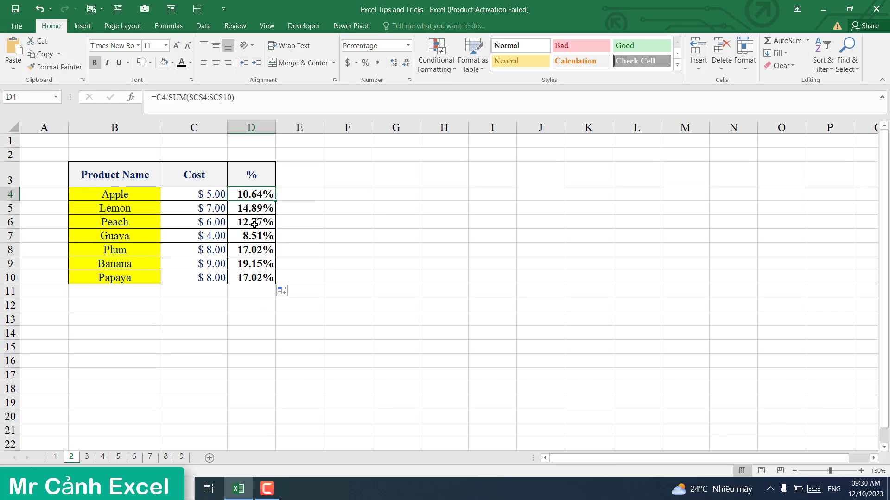
left_click(249, 222)
left_click(249, 250)
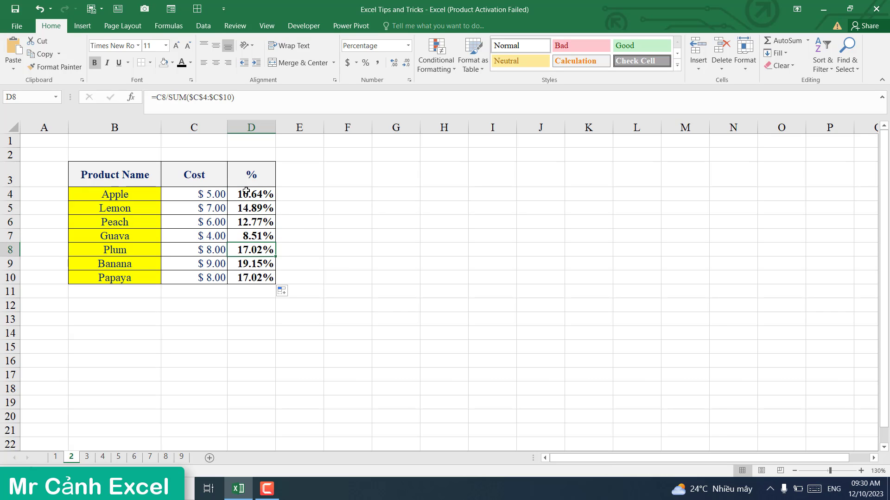
Step: Clear the percentage formulas from D4:D10
left_click_drag(246, 191, 254, 274)
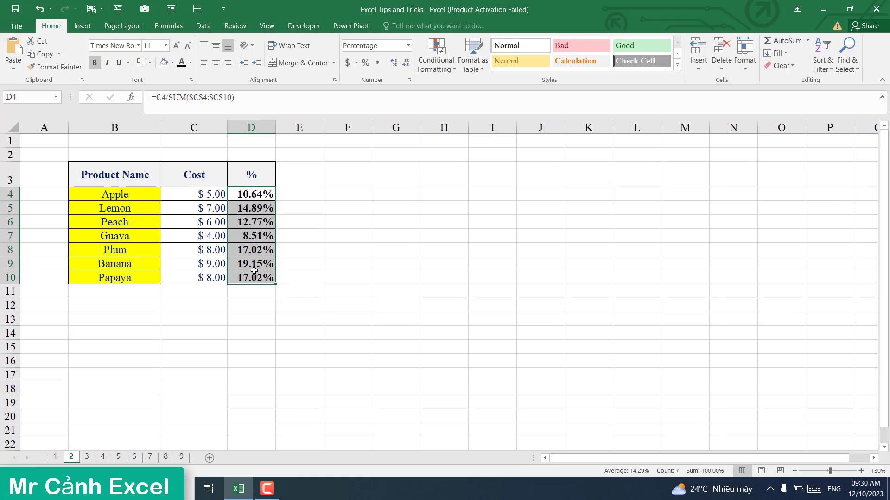
key("Delete")
left_click(248, 271)
left_click(248, 227)
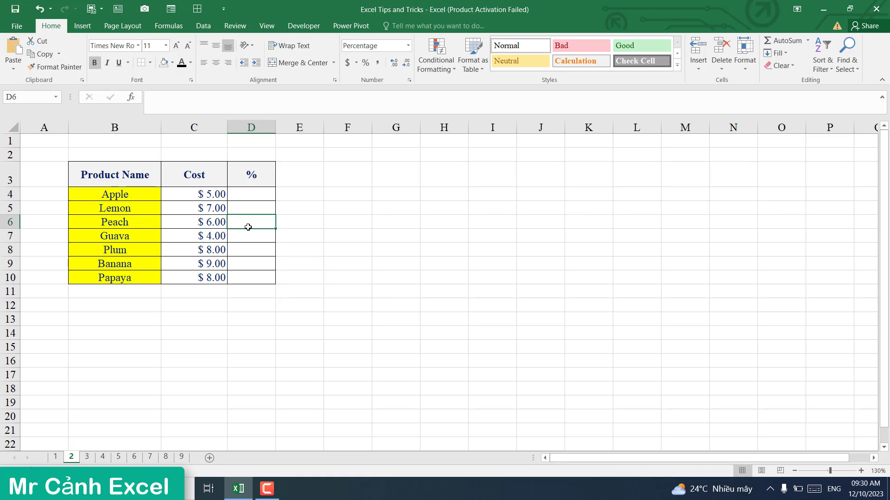
Step: Add a 100.00% total row under costs C4:C10 with Quick Analysis % Total
left_click_drag(210, 193, 208, 279)
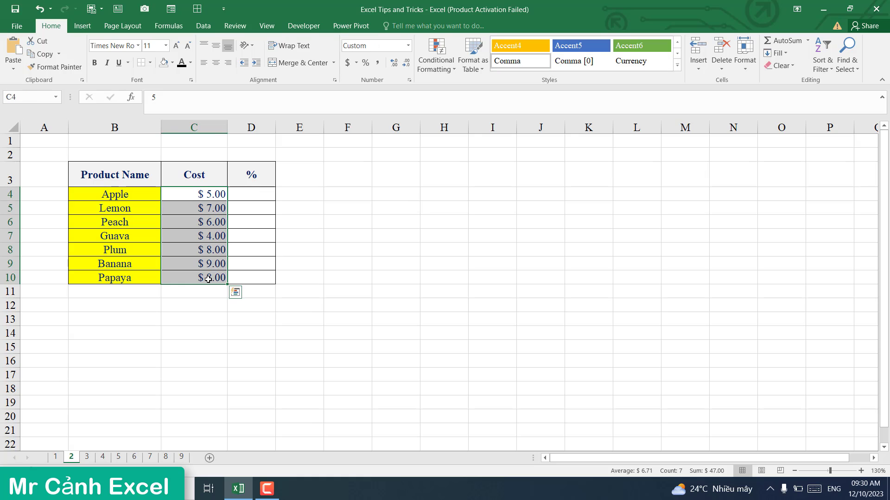
left_click(235, 293)
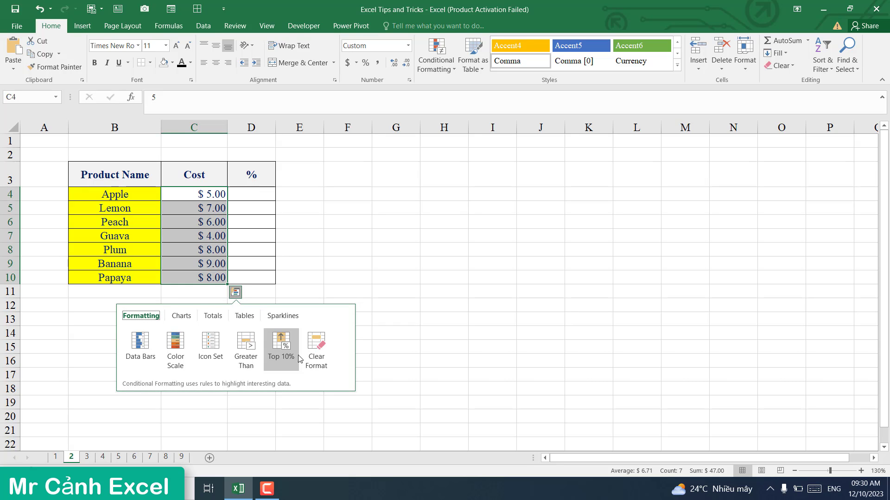
left_click(216, 319)
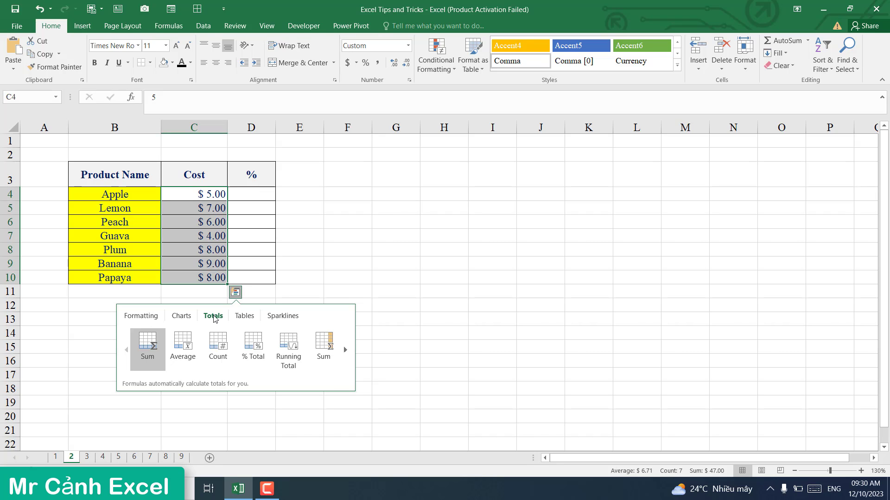
left_click(255, 351)
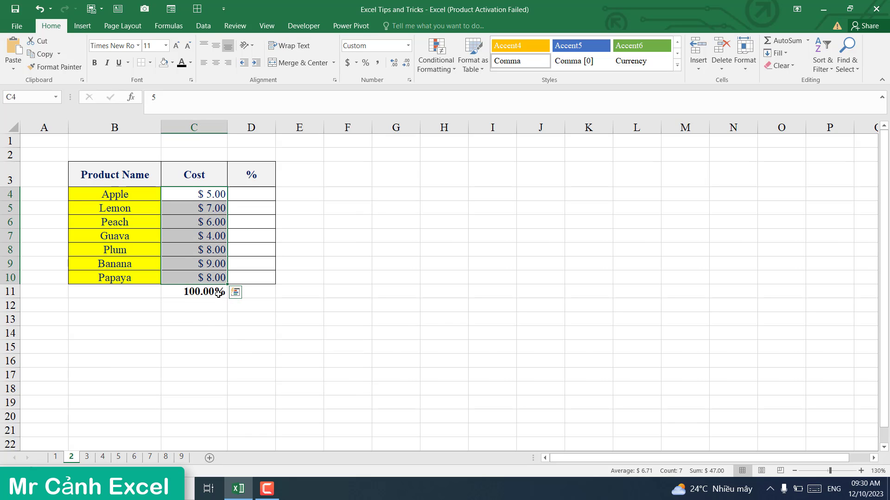
Step: Add each cost's % Total share in column D4:D10 through Quick Analysis Totals
left_click(236, 292)
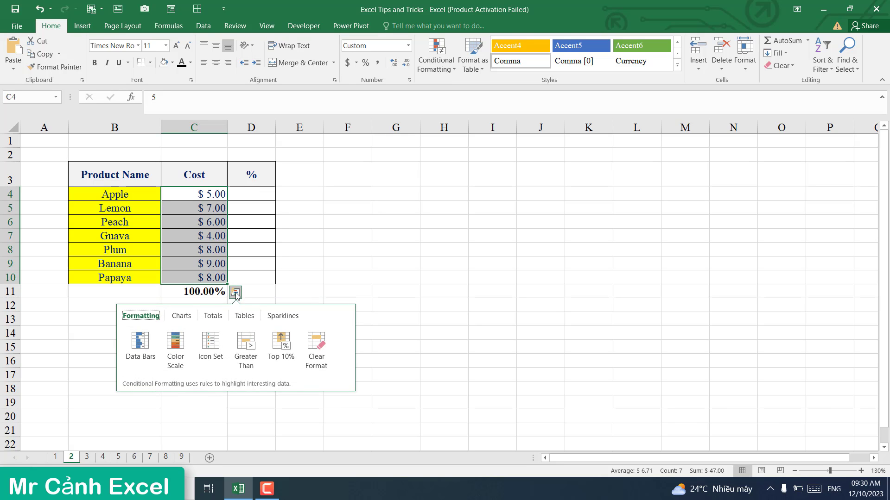
left_click(213, 319)
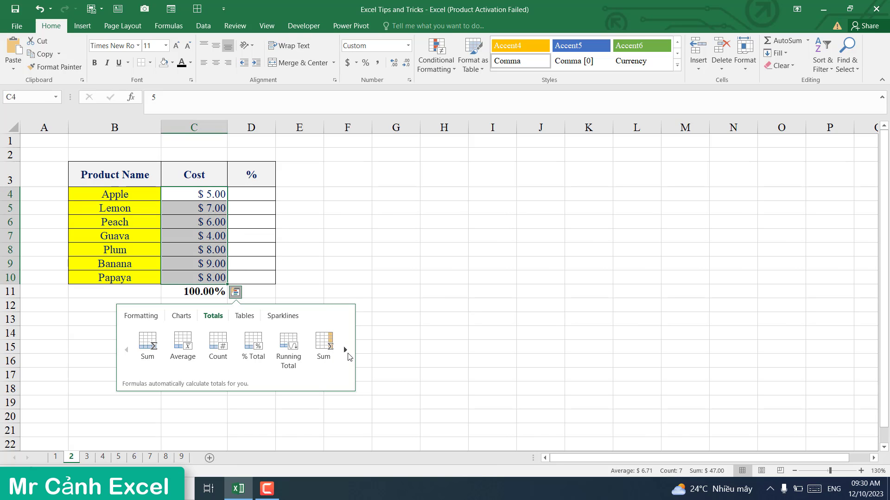
left_click(346, 351)
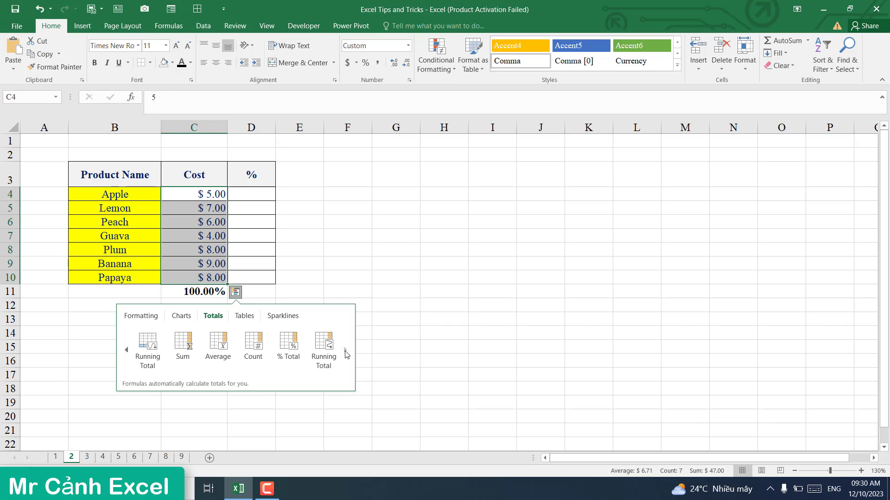
left_click(290, 354)
left_click(278, 337)
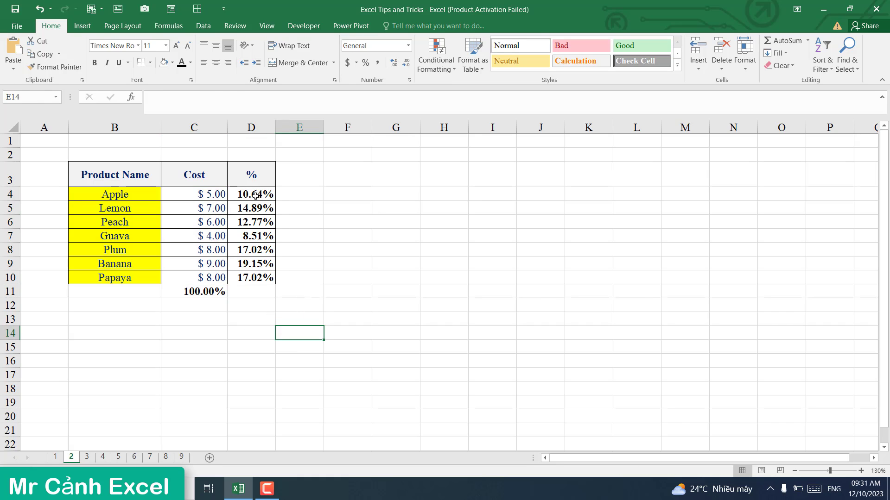
Step: Clear the D4:D10 percentages and the 100.00% total in C11
left_click_drag(256, 196, 262, 280)
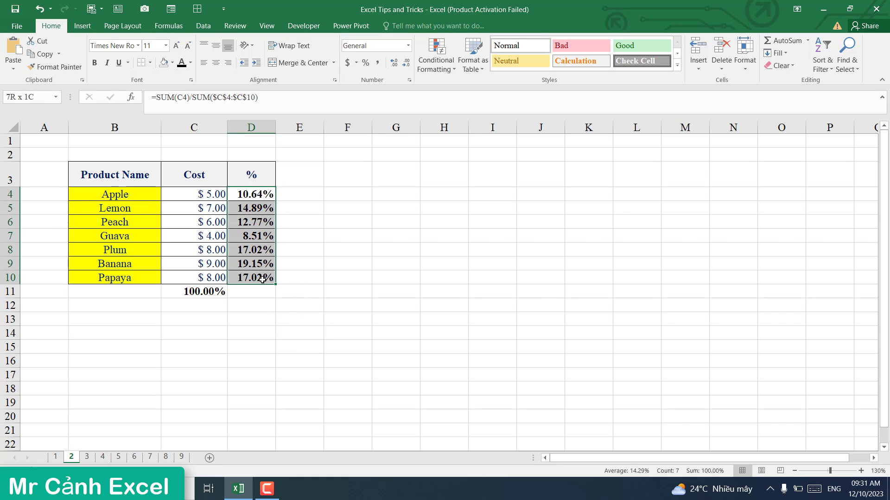
left_click(259, 320)
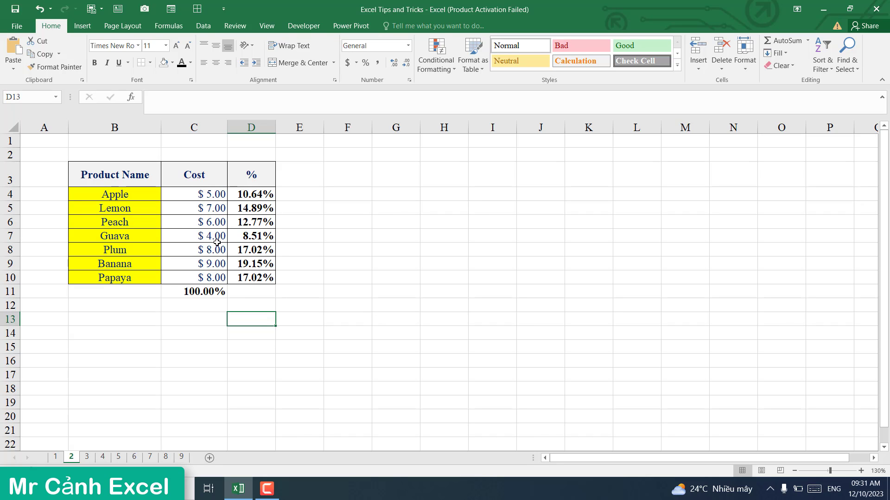
left_click_drag(252, 196, 257, 278)
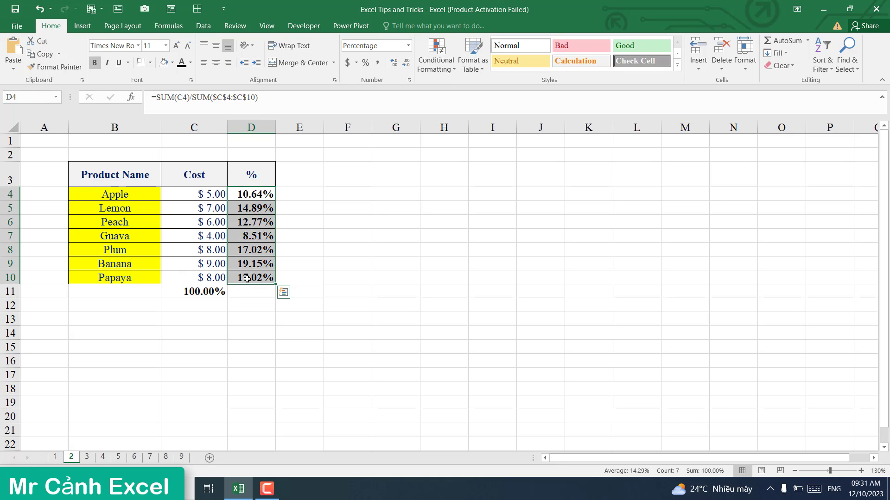
key("Delete")
left_click(192, 294)
key("Delete")
left_click(199, 332)
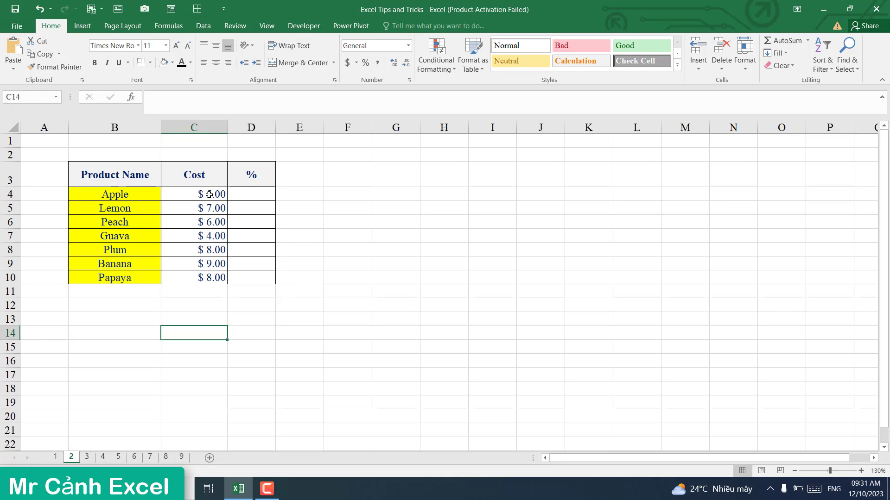
Step: Reapply Quick Analysis % Total to C4:C10 to refill D4:D10 with cost shares
left_click_drag(209, 195, 211, 278)
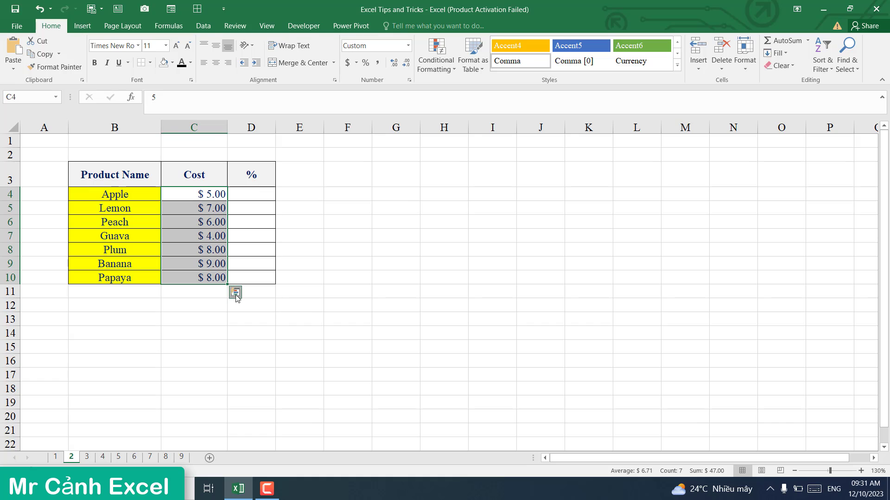
left_click(236, 293)
left_click(213, 314)
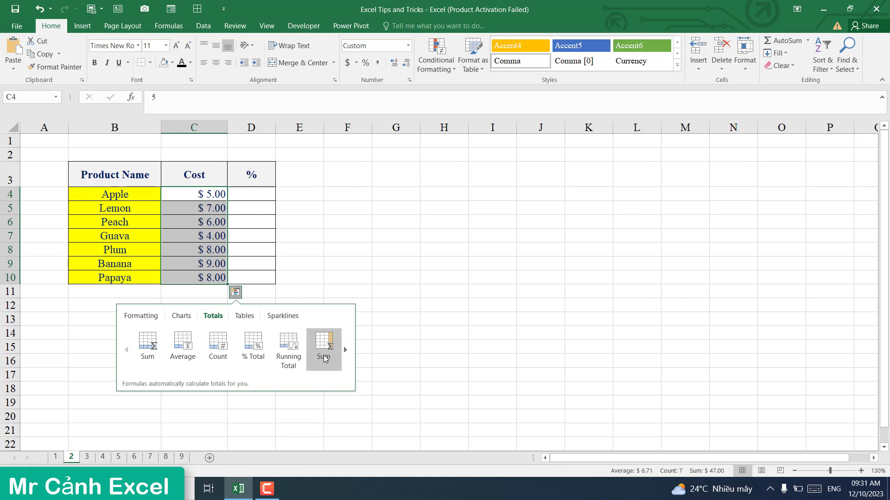
left_click(345, 351)
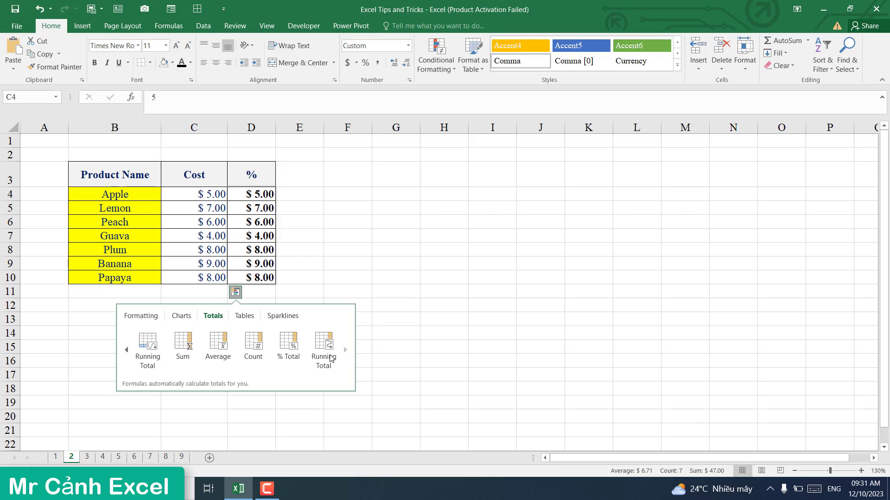
left_click(294, 361)
left_click(259, 333)
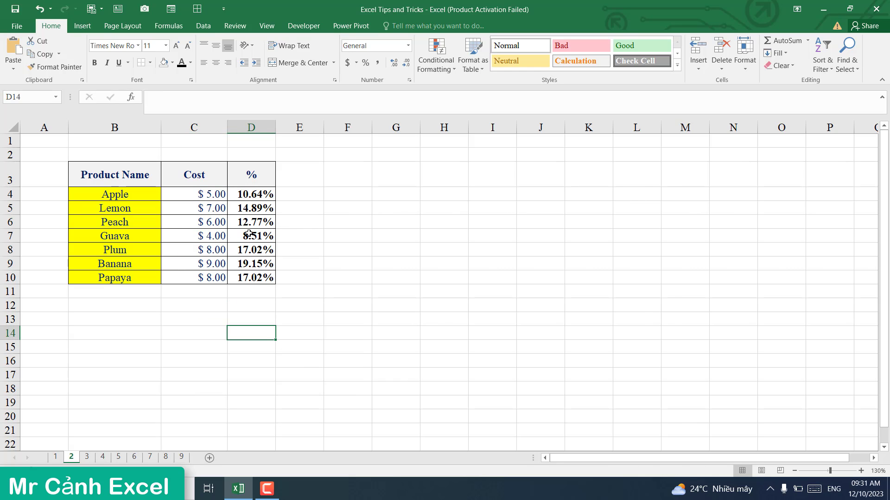
left_click(149, 334)
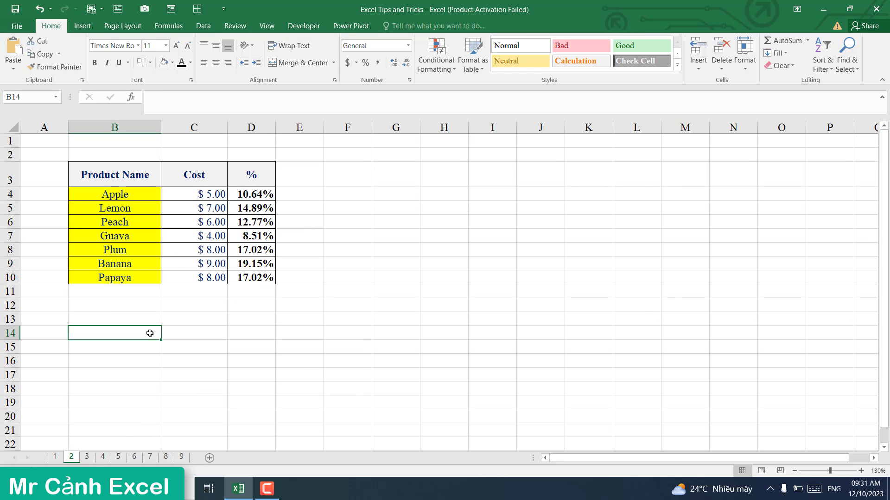
left_click(87, 456)
Step: On sheet 3, copy the B4:E9 product table and paste it at G4
left_click(216, 360)
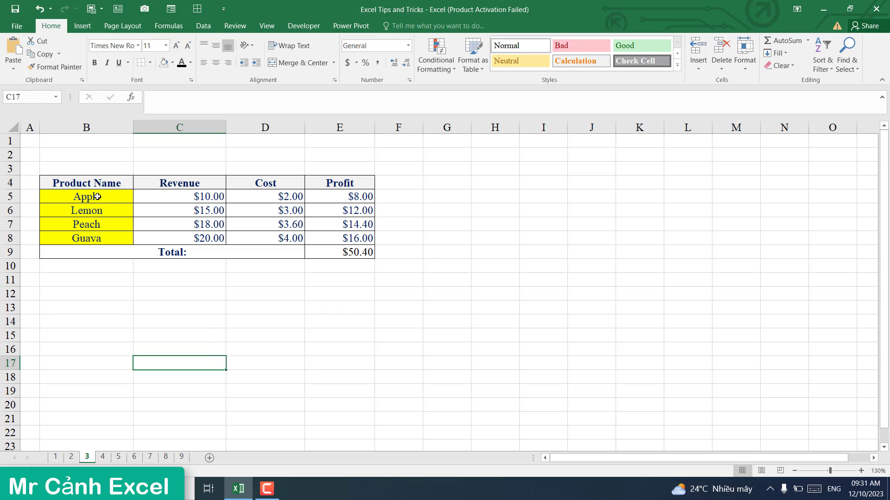
left_click_drag(86, 184, 328, 241)
right_click(319, 214)
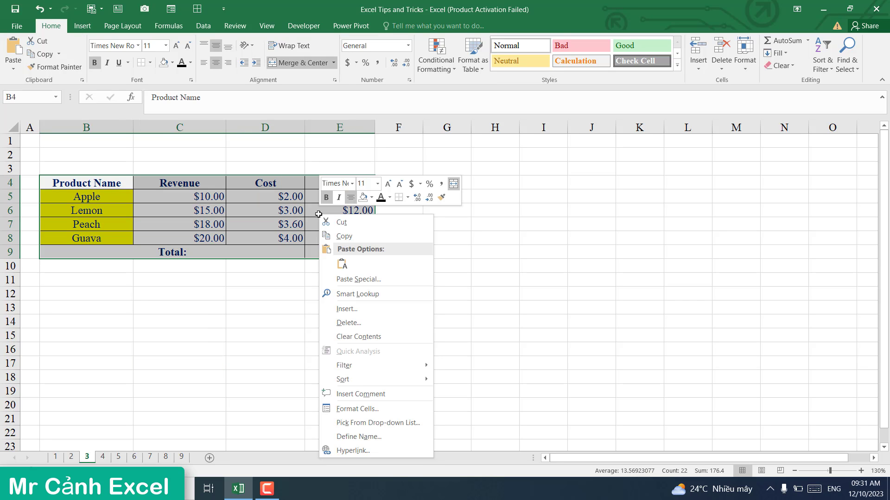
left_click(347, 237)
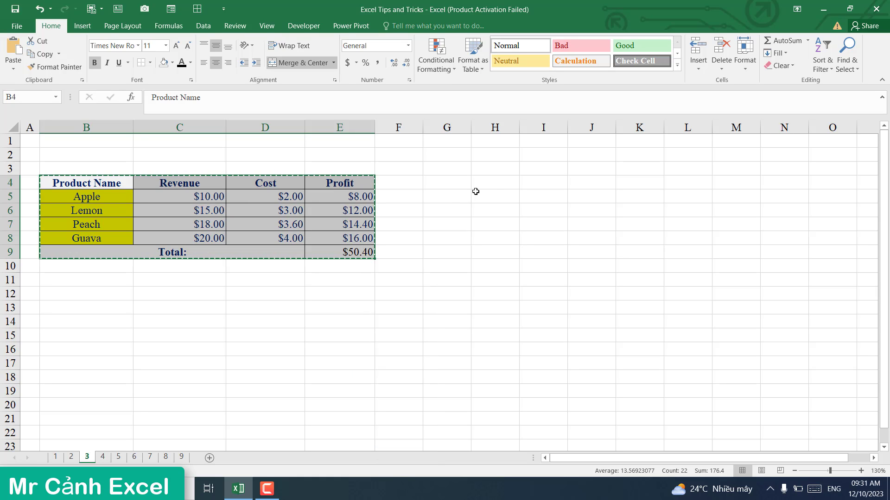
left_click(456, 183)
right_click(456, 182)
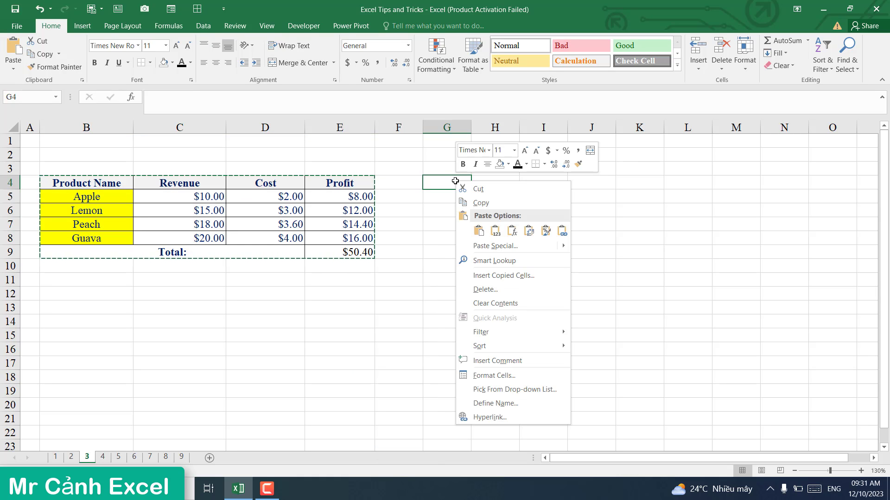
left_click(479, 232)
left_click(493, 306)
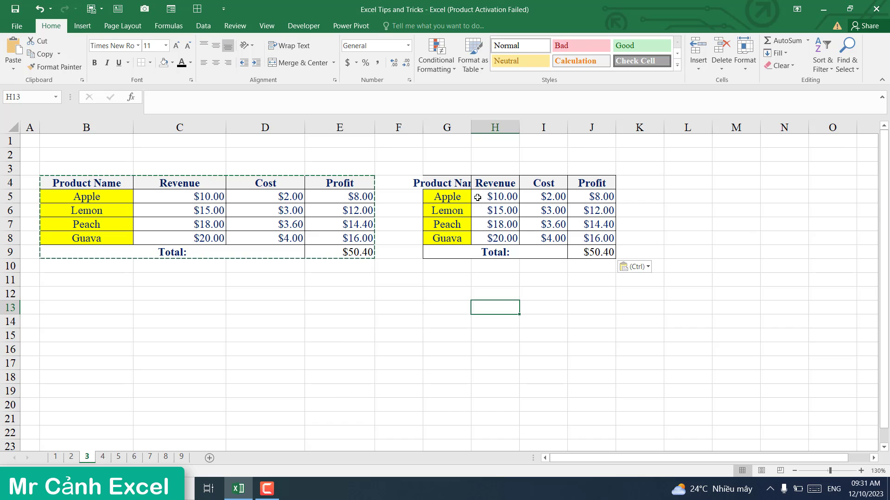
Step: Inspect the pasted copy's values and its cramped headers in G4:J9
left_click(457, 183)
left_click(493, 196)
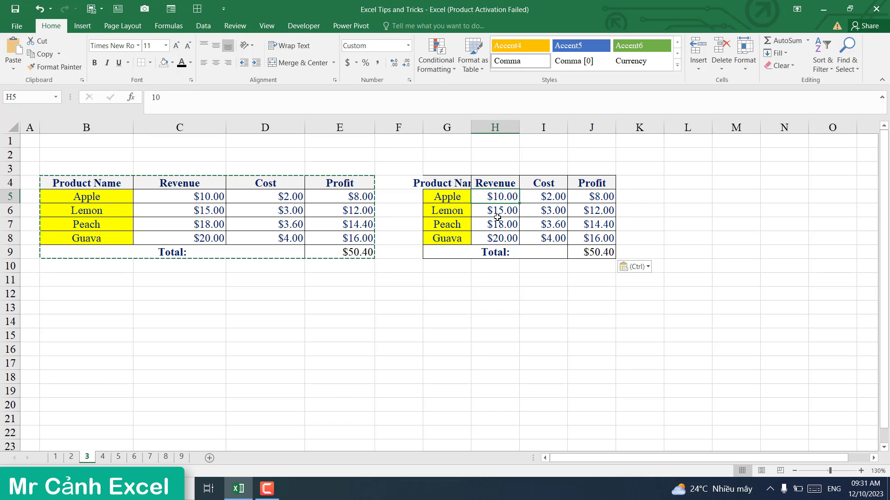
left_click(500, 219)
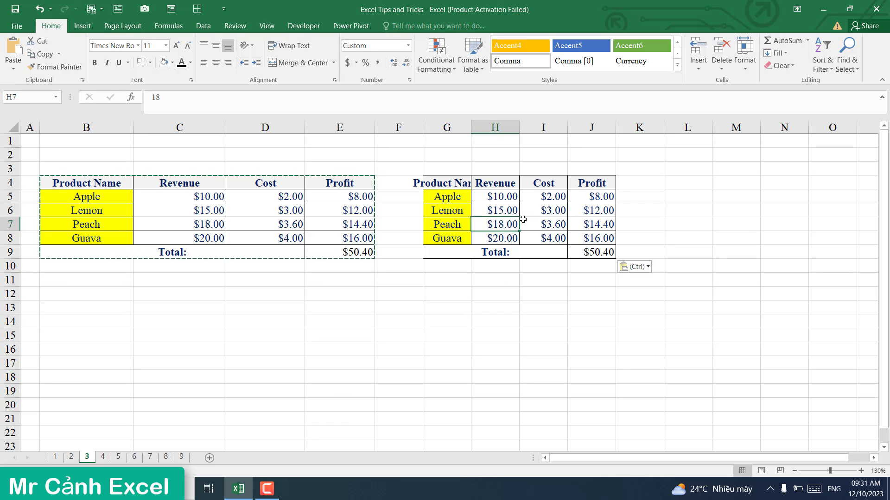
left_click(451, 199)
left_click_drag(450, 212, 452, 240)
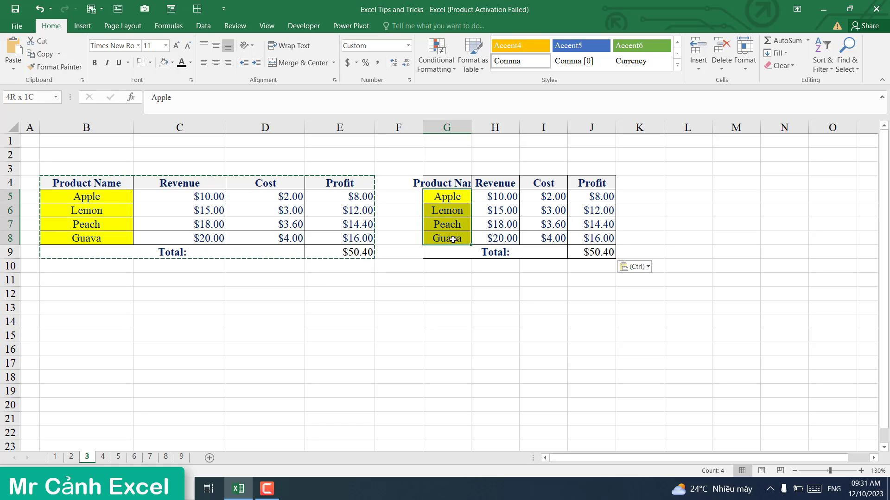
left_click(461, 198)
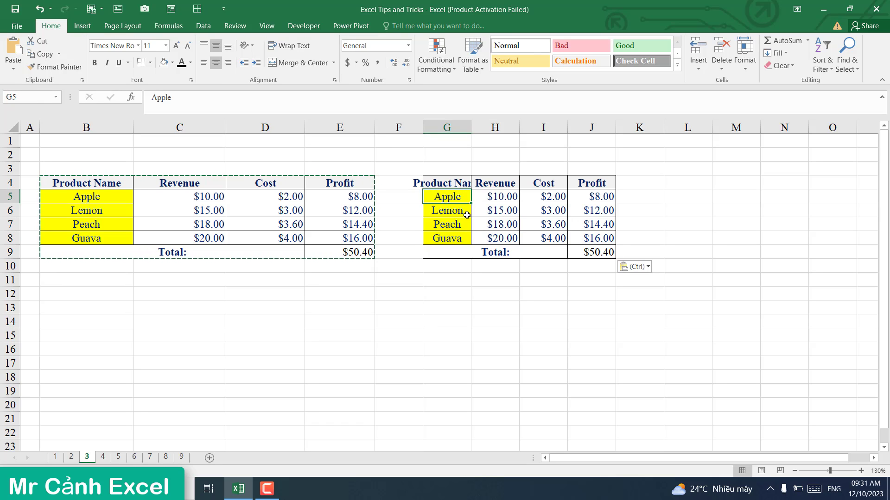
left_click(459, 237)
left_click(456, 181)
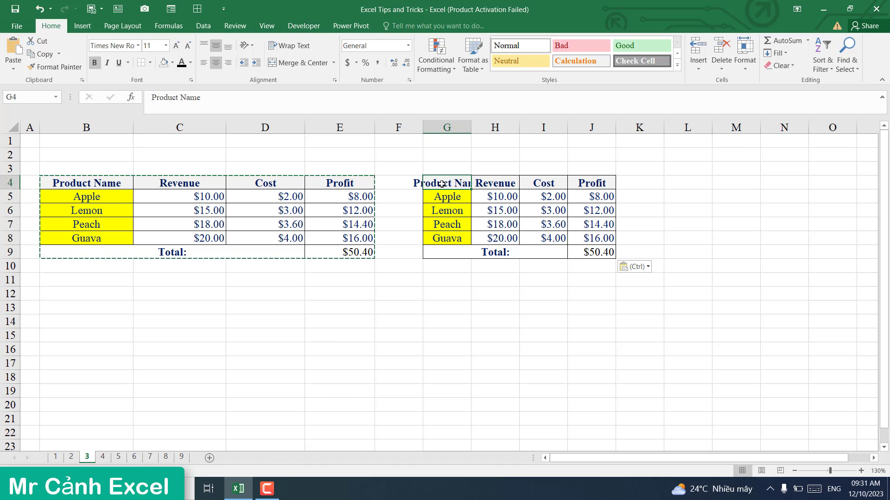
left_click(486, 185)
left_click(520, 185)
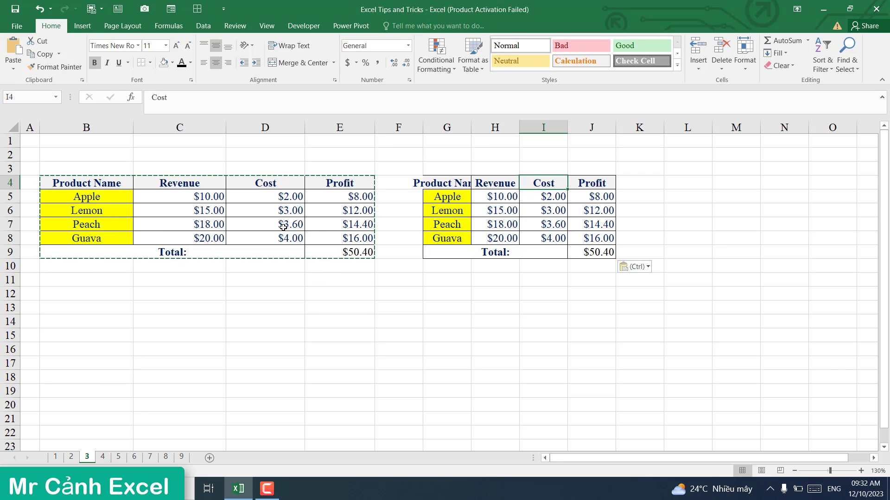
Step: Undo the narrow paste and copy the original B4:E9 table again
left_click(39, 9)
left_click(217, 316)
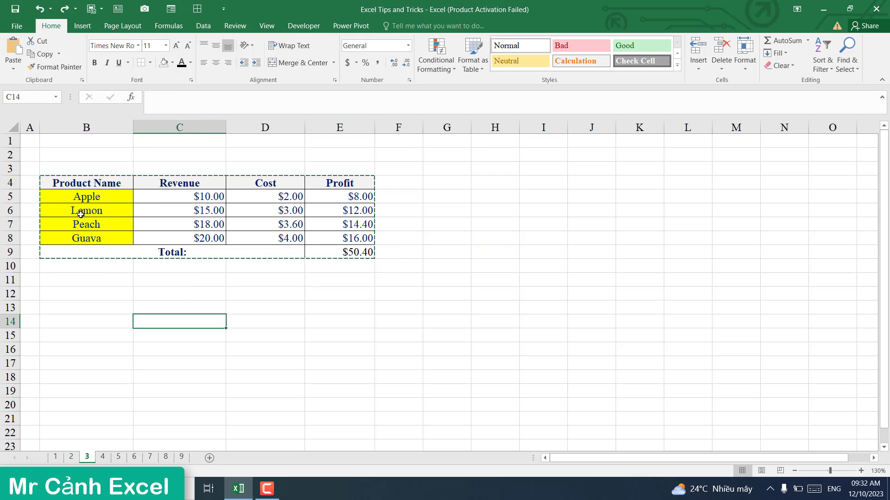
left_click_drag(55, 183, 332, 250)
right_click(254, 211)
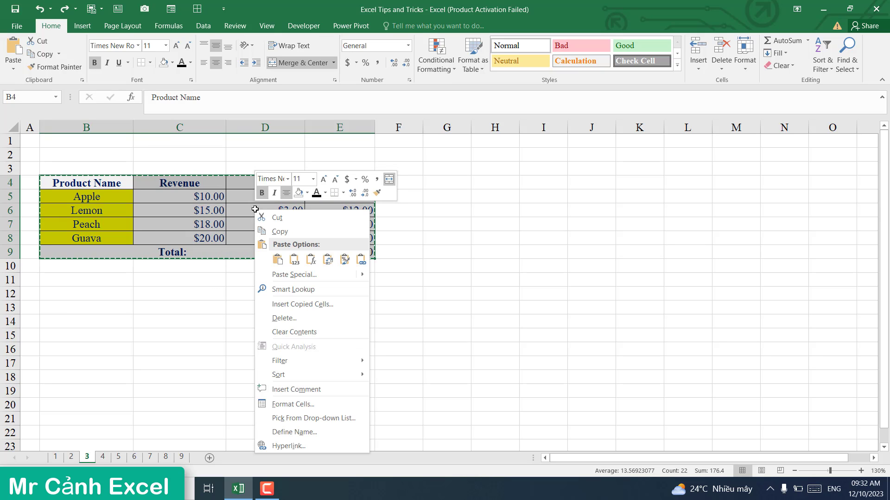
left_click(280, 231)
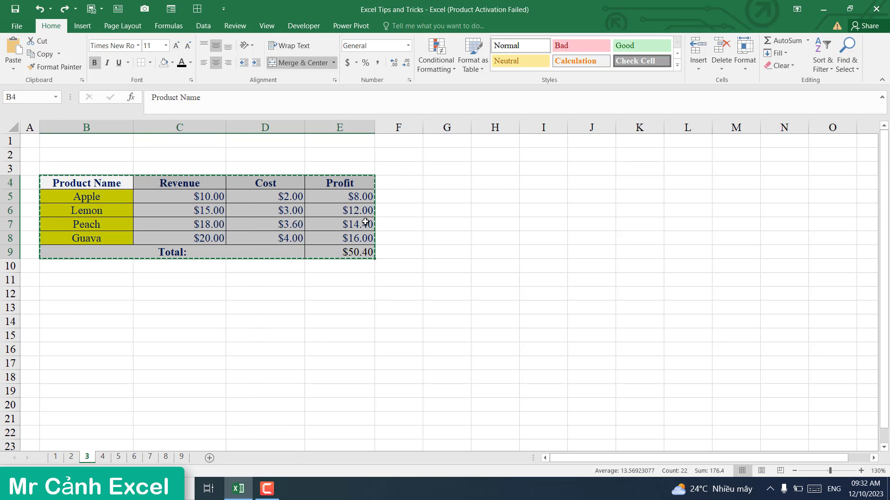
Step: Paste the table at G4 with Keep Source Column Widths
left_click(443, 181)
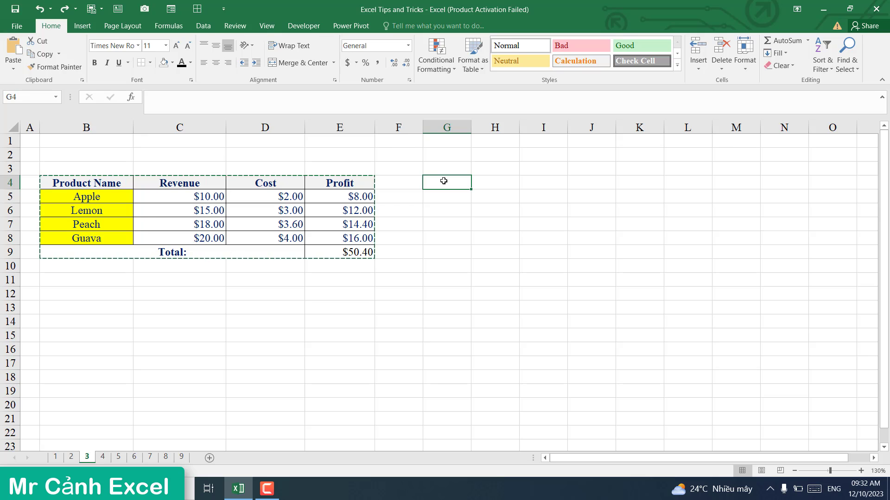
right_click(443, 181)
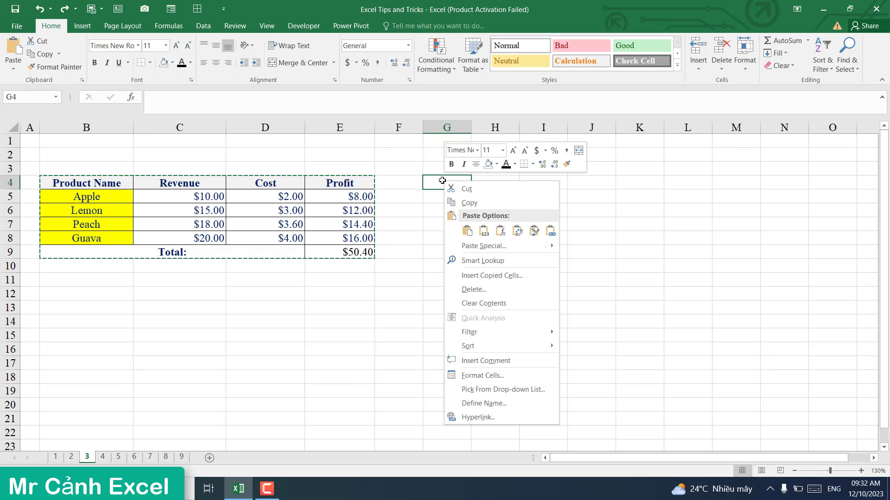
mouse_move(475, 247)
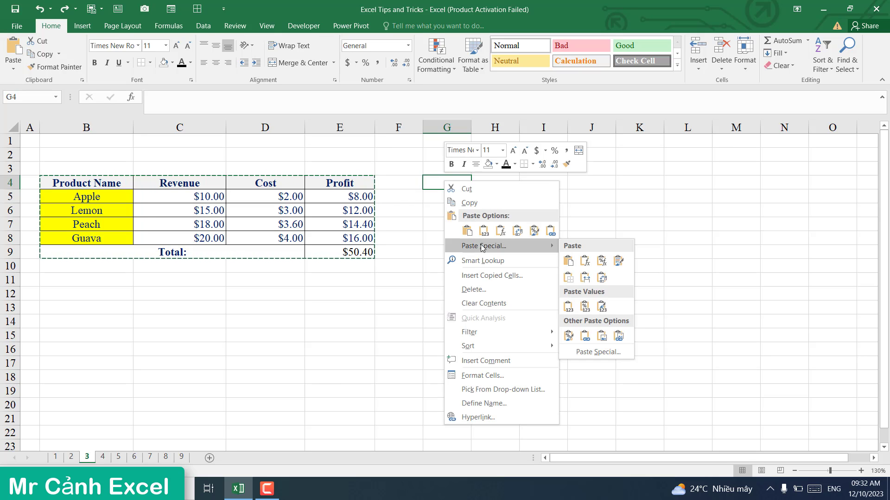
left_click(586, 278)
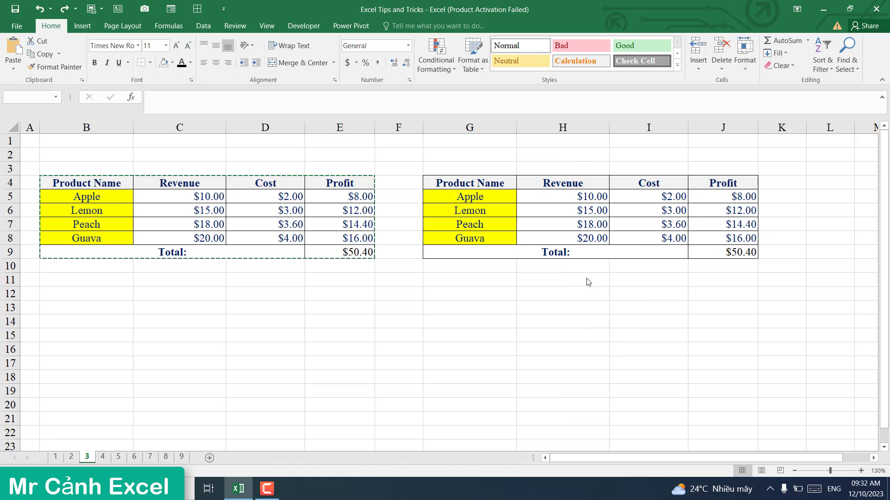
left_click(457, 320)
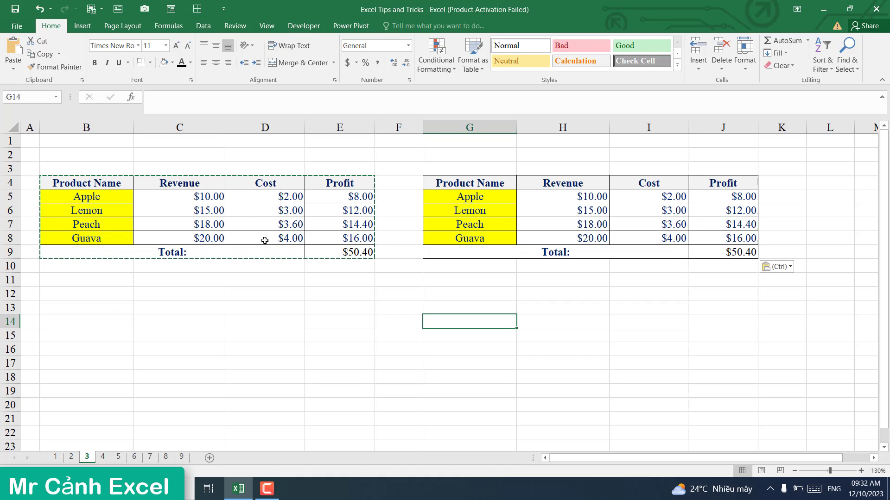
left_click(253, 309)
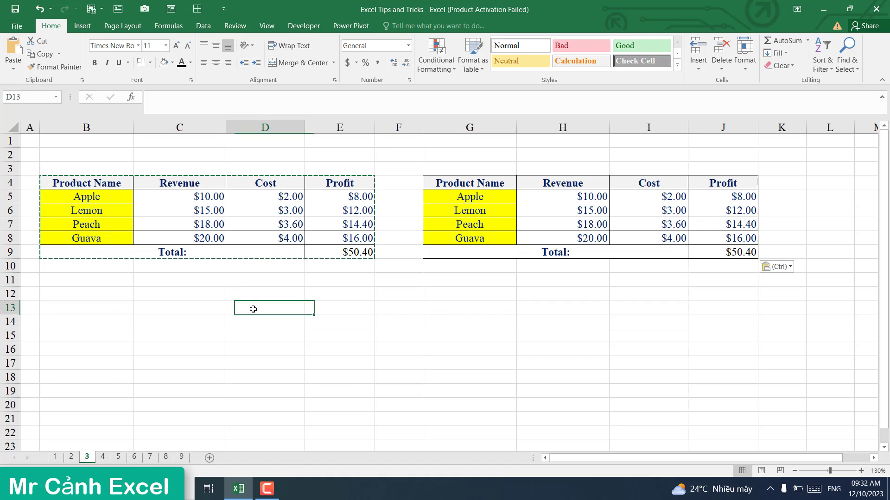
left_click(103, 457)
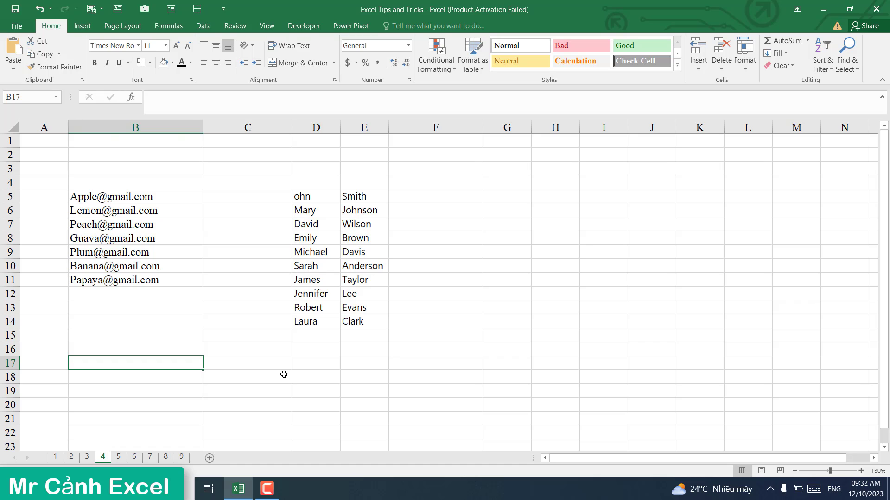
Step: Type Apple in C5 and Flash Fill the fruit names from the e-mails down to C11
left_click(284, 374)
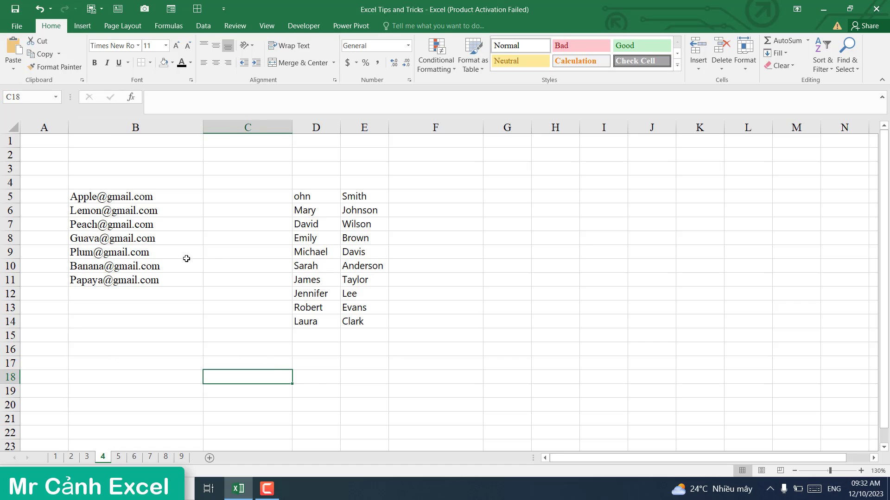
left_click_drag(104, 198, 106, 283)
left_click(96, 196)
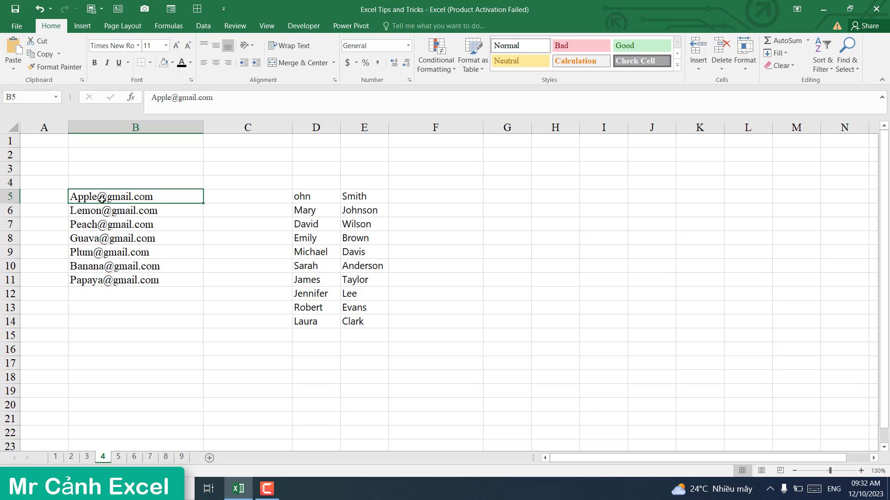
left_click(103, 214)
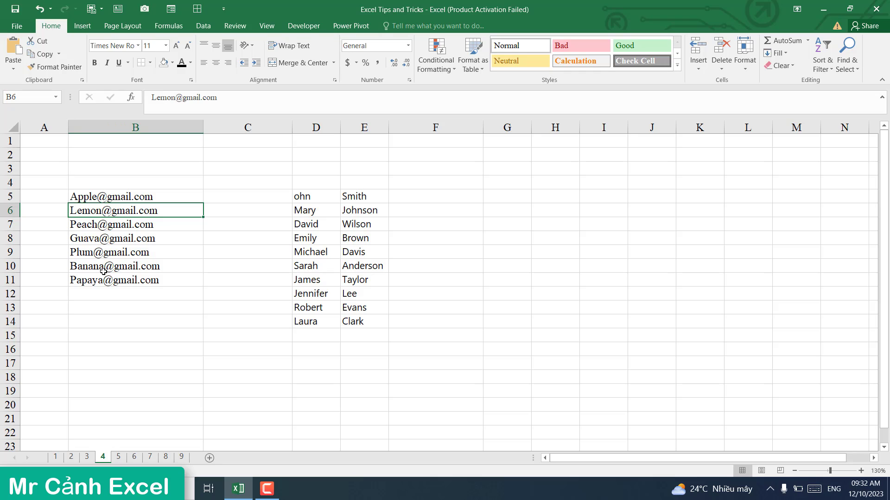
left_click(226, 198)
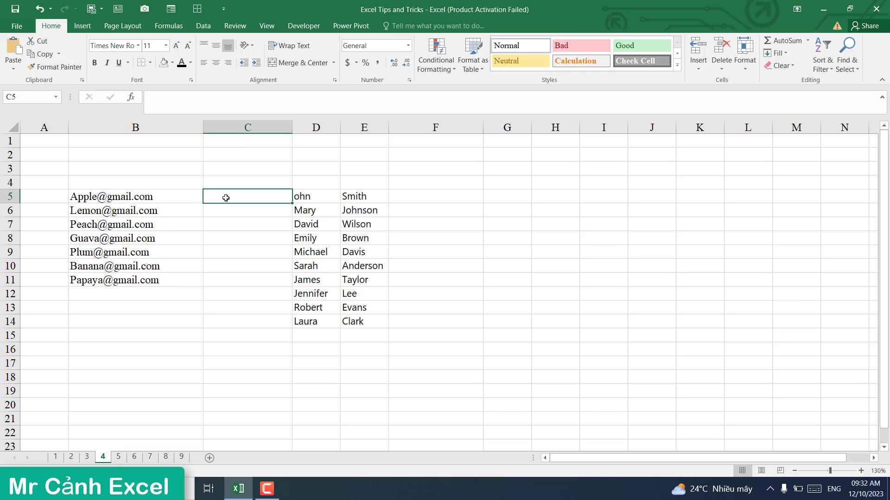
type("Apple")
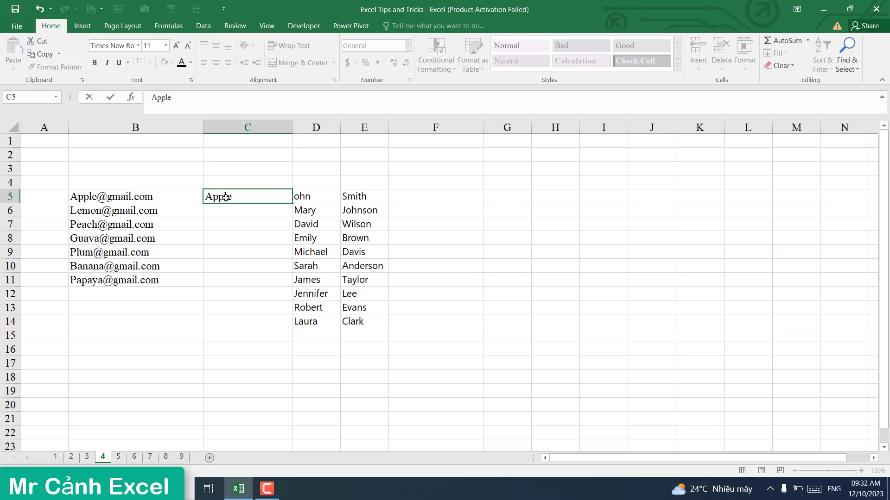
key("Return")
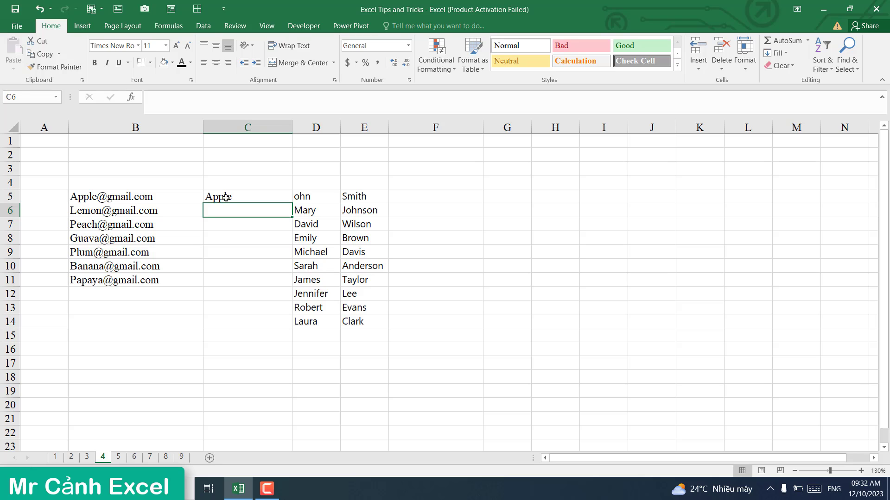
key("ctrl+e")
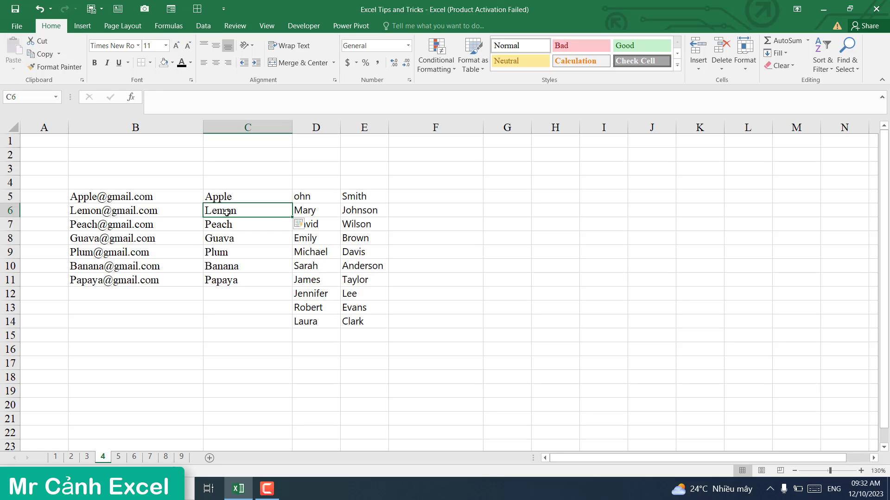
left_click(220, 241)
left_click(223, 199)
left_click_drag(225, 227, 224, 278)
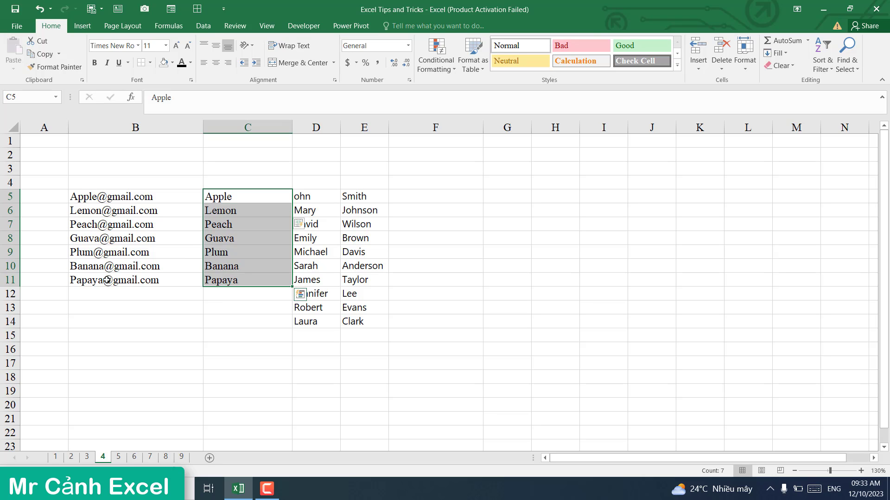
left_click(243, 218)
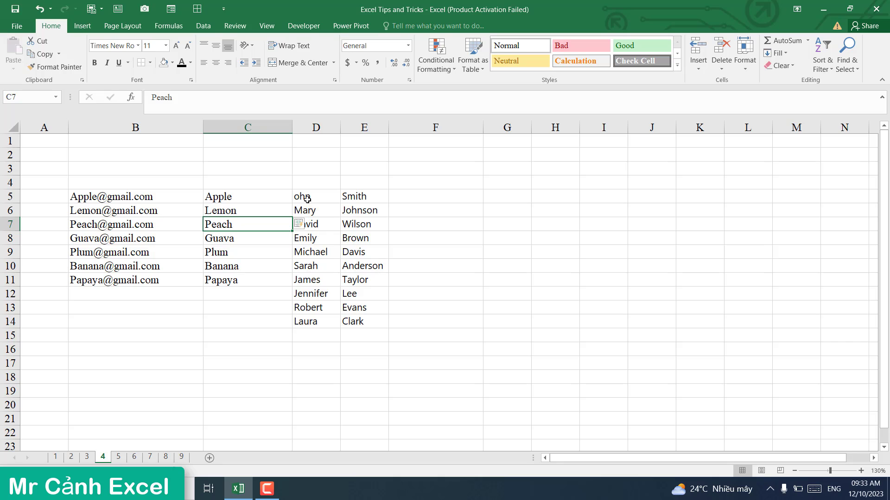
Step: Review the first names D5:D14 and last names E5:E14, then pick F5 for full names
left_click_drag(324, 200, 311, 329)
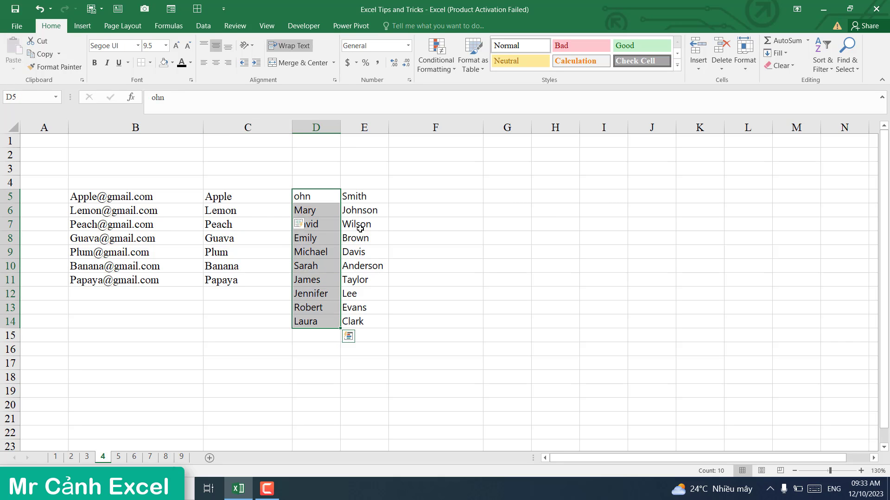
left_click_drag(363, 199, 363, 316)
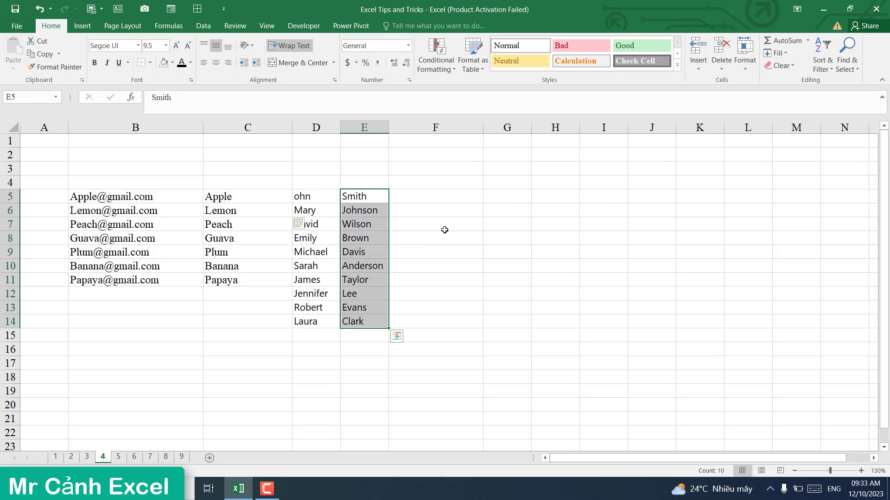
left_click(451, 197)
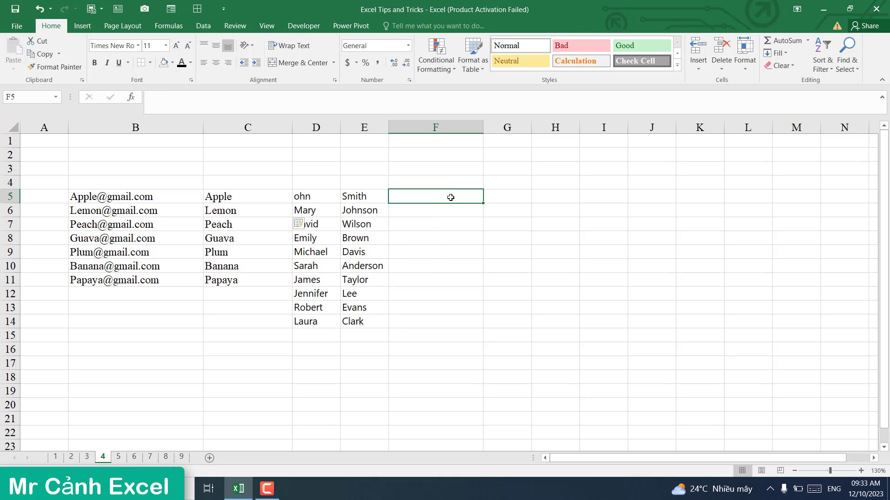
Step: Type the example full name in F5 and Flash Fill full names down F6:F14
type("ohn")
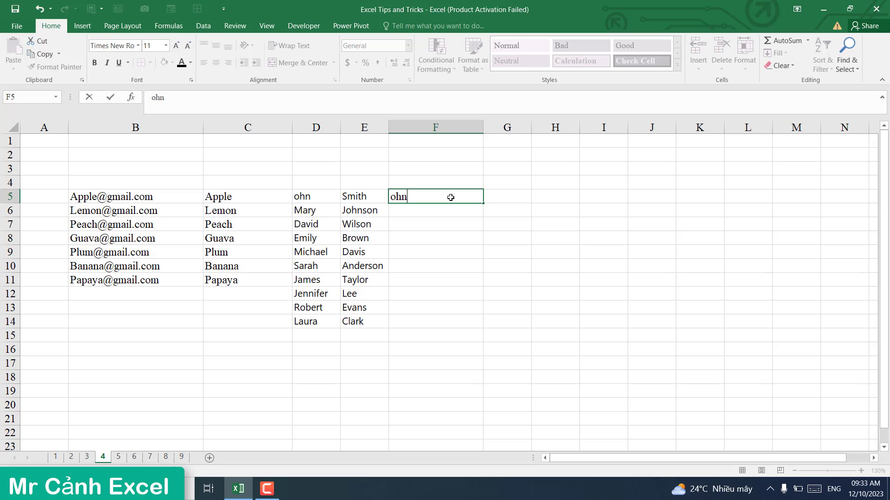
type(" Smith")
key("Return")
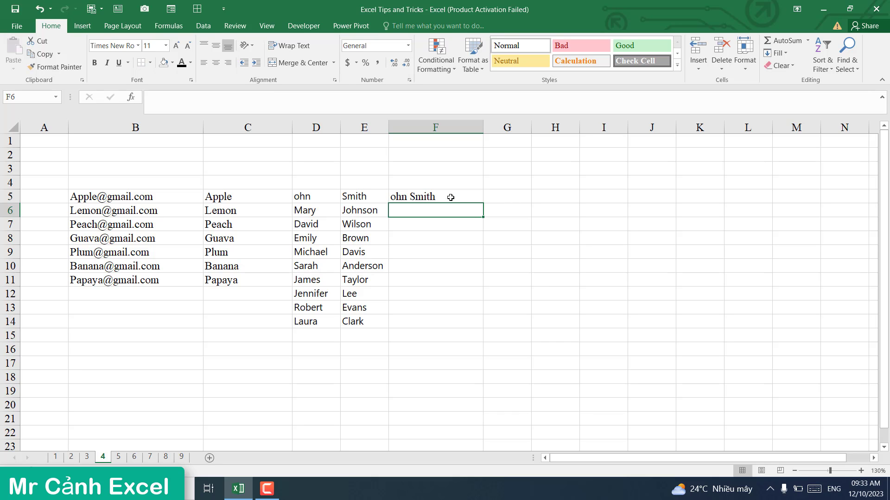
key("ctrl+e")
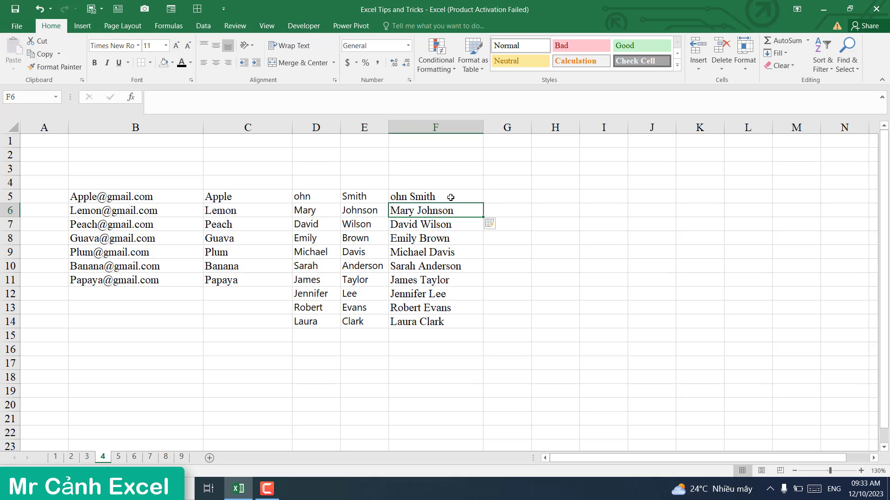
Step: Review the flash-filled full names across F5:F14
left_click(444, 254)
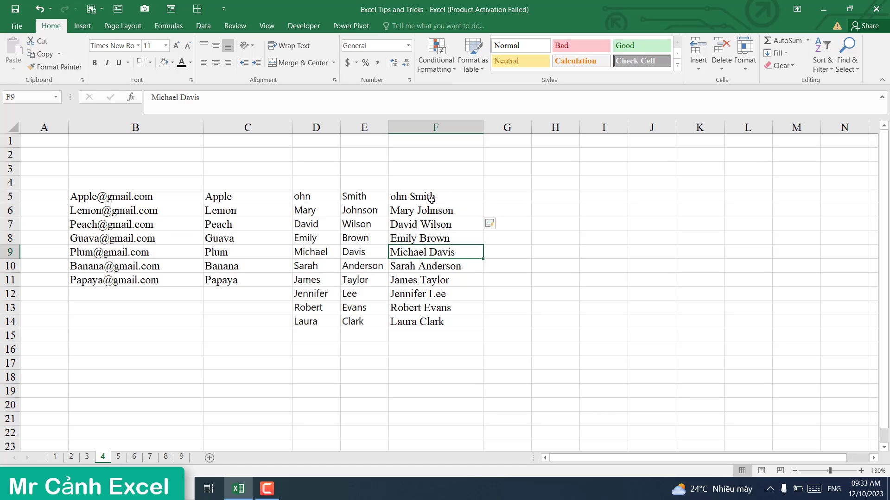
left_click_drag(432, 199, 435, 308)
left_click(366, 198)
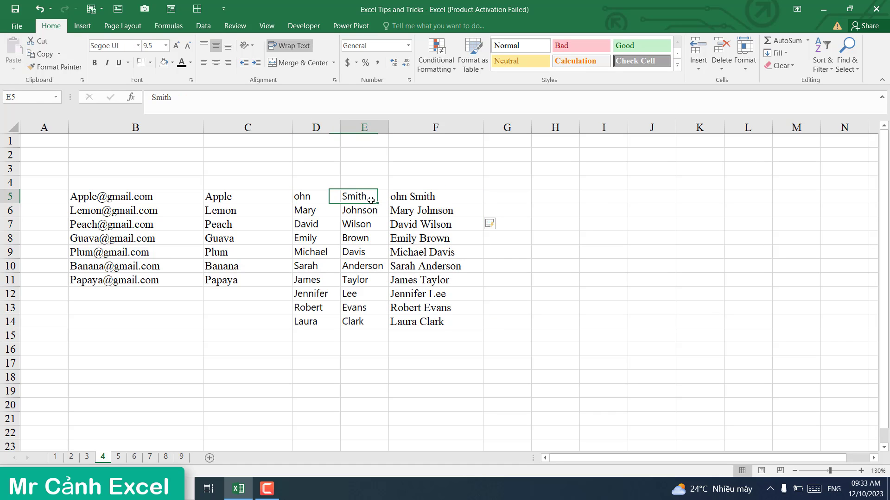
left_click(421, 199)
left_click(426, 223)
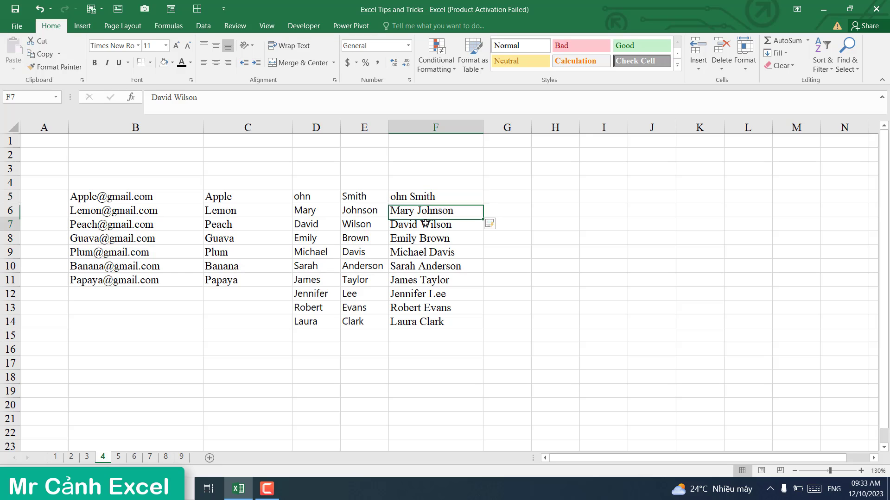
left_click(422, 256)
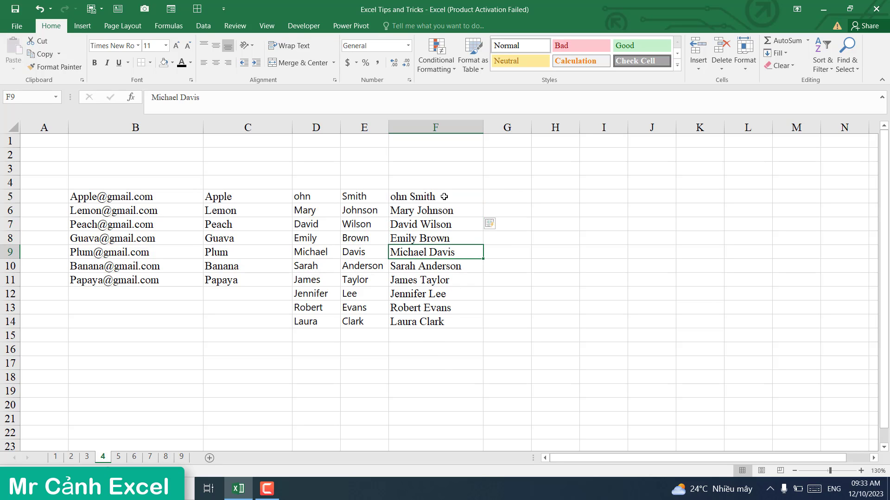
left_click_drag(439, 197, 438, 322)
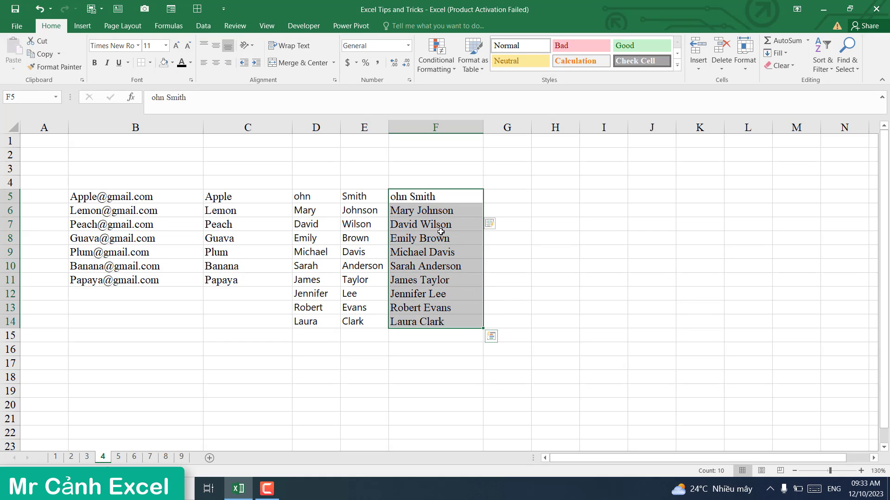
left_click_drag(448, 197, 444, 319)
left_click(514, 197)
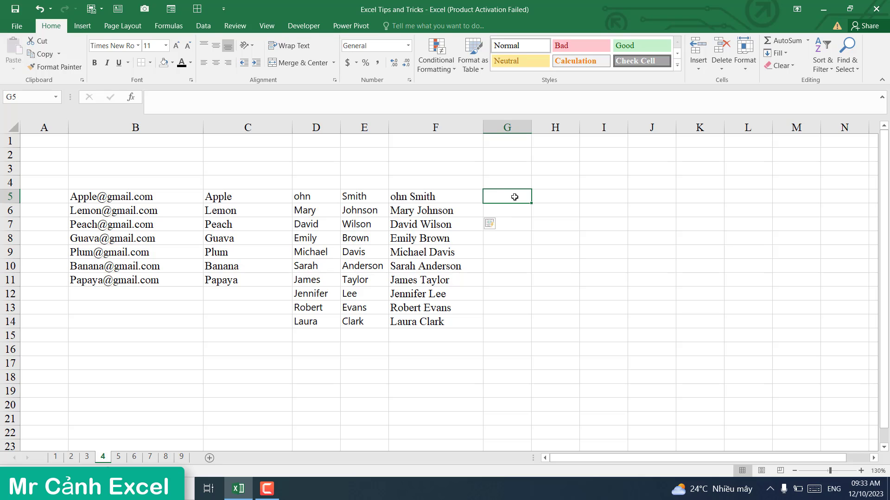
Step: Enter example first and last names in G5 and H5, then Flash Fill both columns to row 14
type("o")
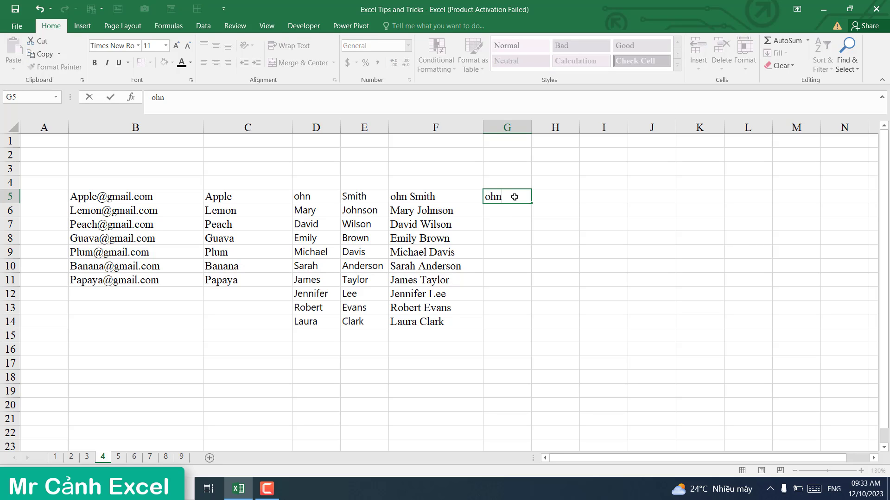
type("hn")
left_click(547, 197)
type("Smith")
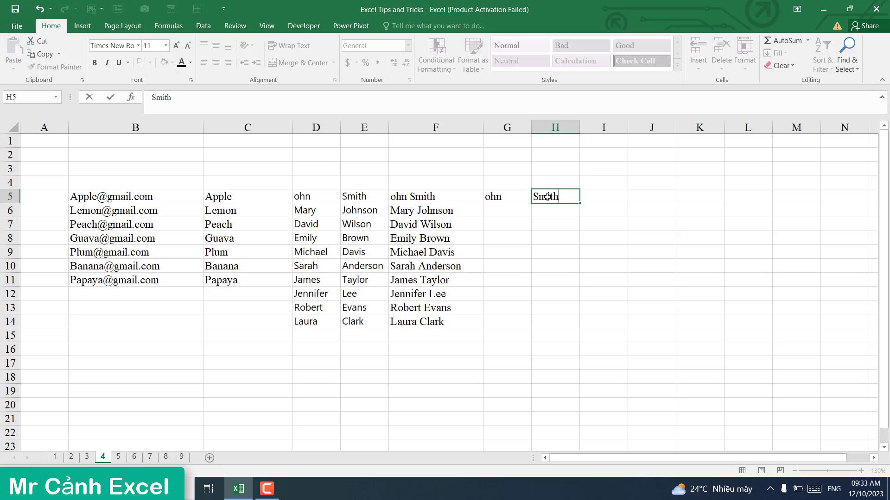
key("Return")
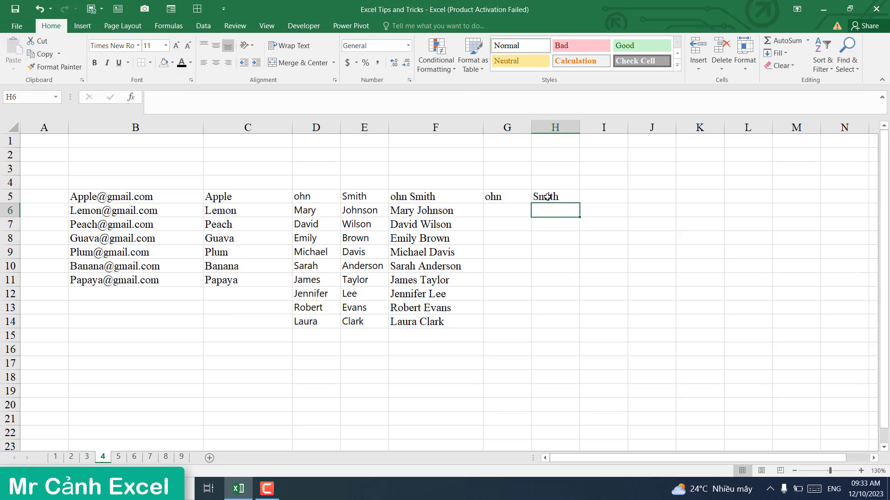
left_click(501, 209)
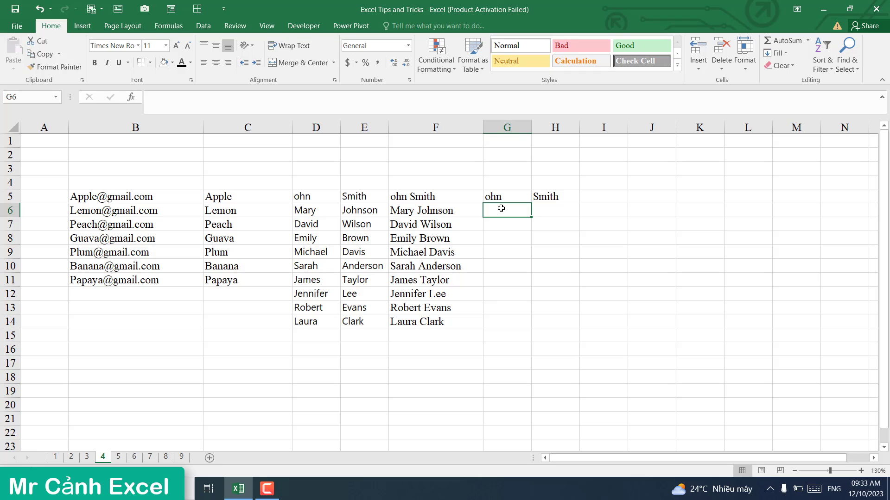
key("ctrl+e")
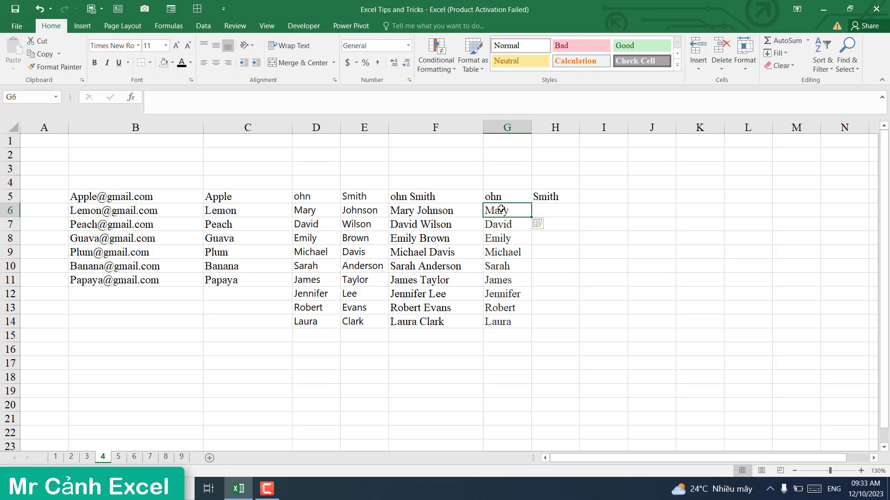
left_click(556, 213)
key("ctrl+e")
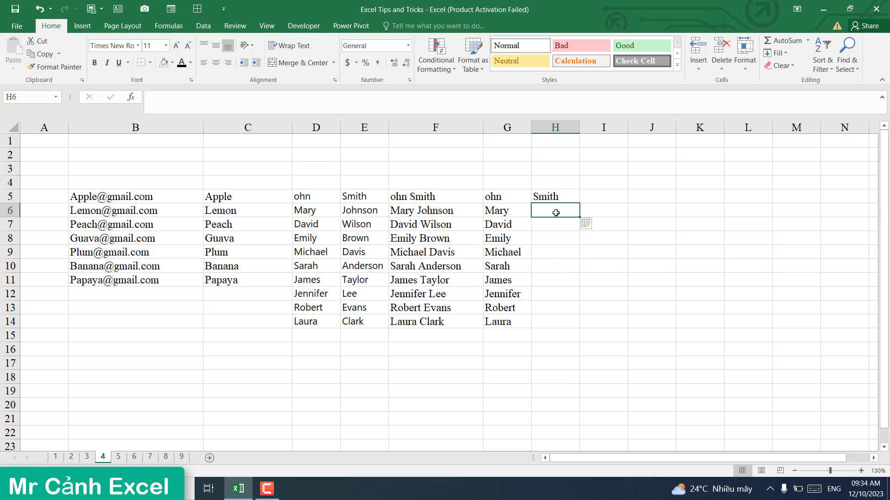
left_click(464, 347)
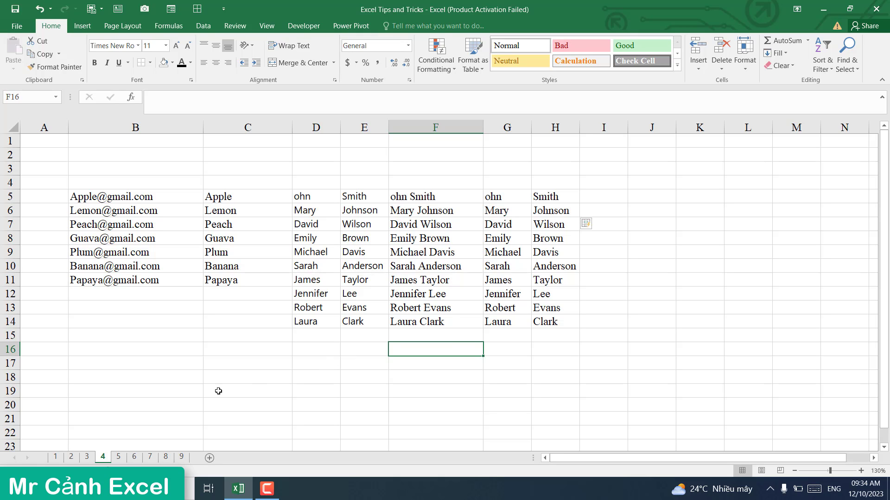
left_click(167, 338)
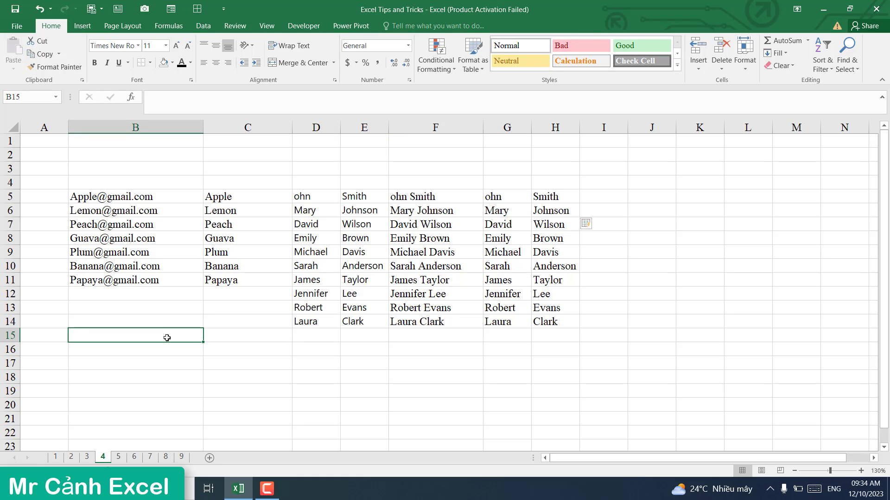
Step: Go to sheet 5 and select the cake names and costs B5:C14, then the Rank cells D5:D14
left_click(120, 458)
left_click(401, 367)
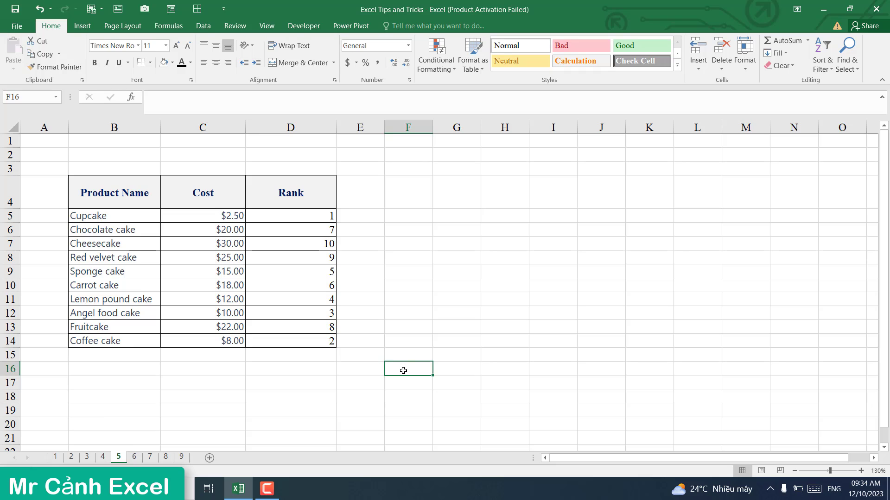
left_click(356, 219)
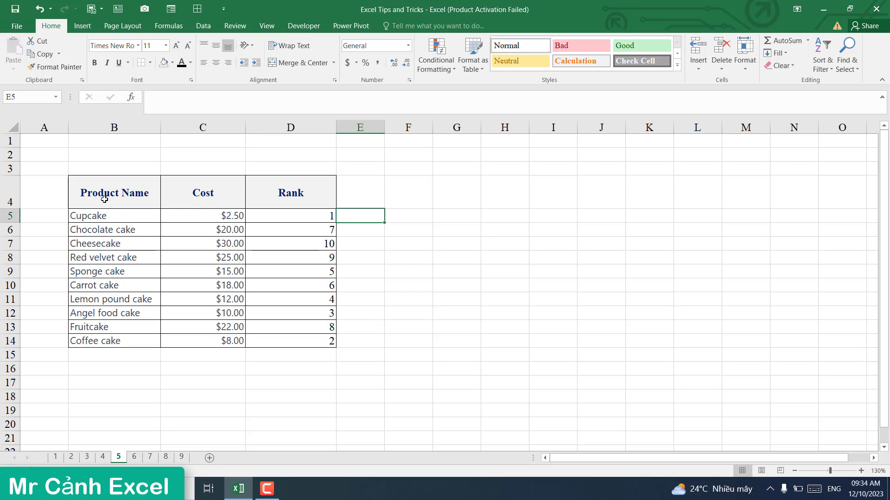
left_click(125, 217)
left_click_drag(124, 218, 250, 348)
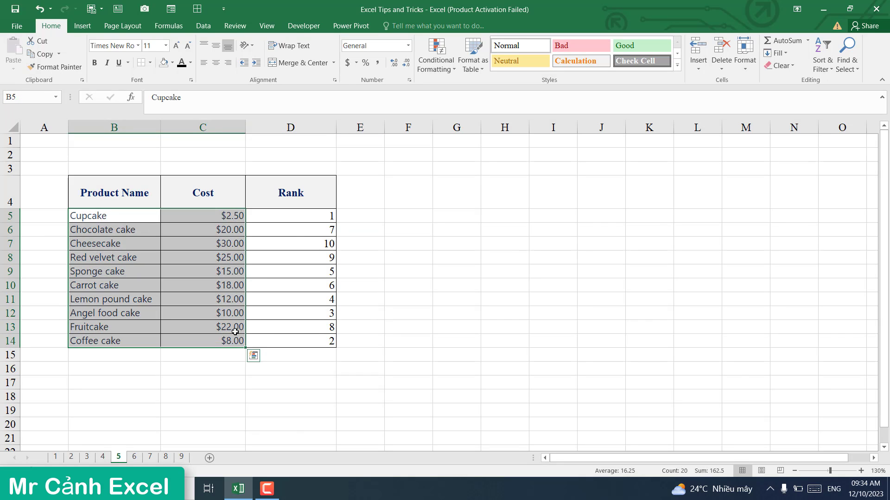
left_click(366, 215)
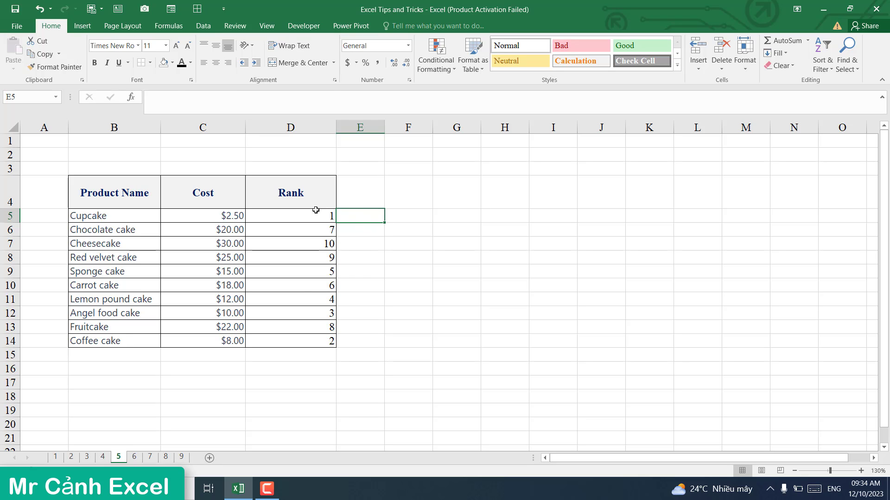
left_click_drag(315, 212, 311, 334)
Step: Clear D5:D14 and enter =RANK(C5,$C$5:$C$14,0) in D5, ranking Cupcake 10
key("Delete")
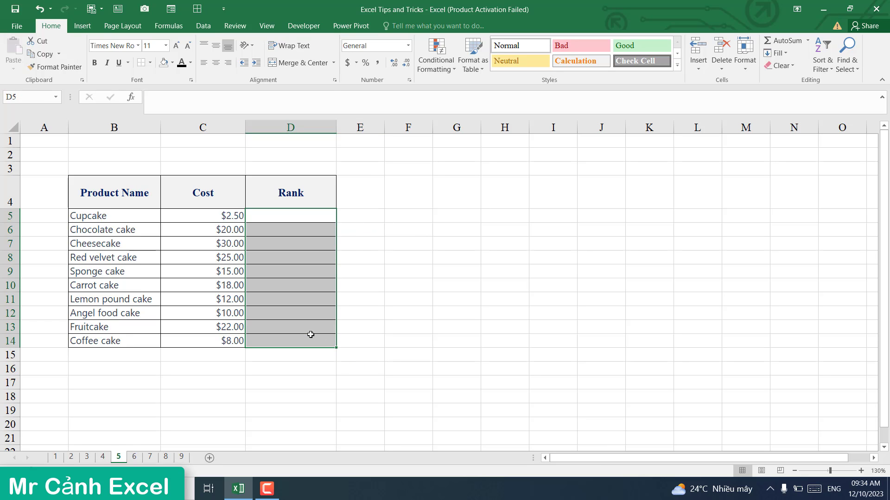
left_click(313, 214)
type("=")
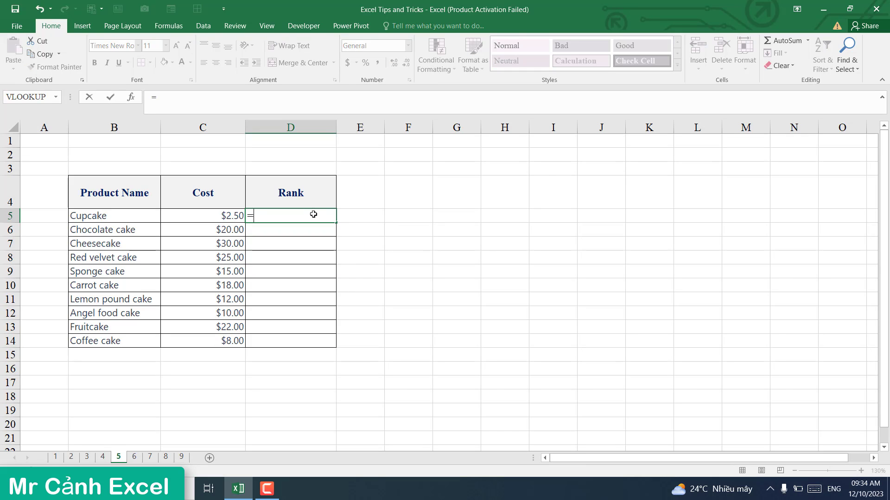
type("rank")
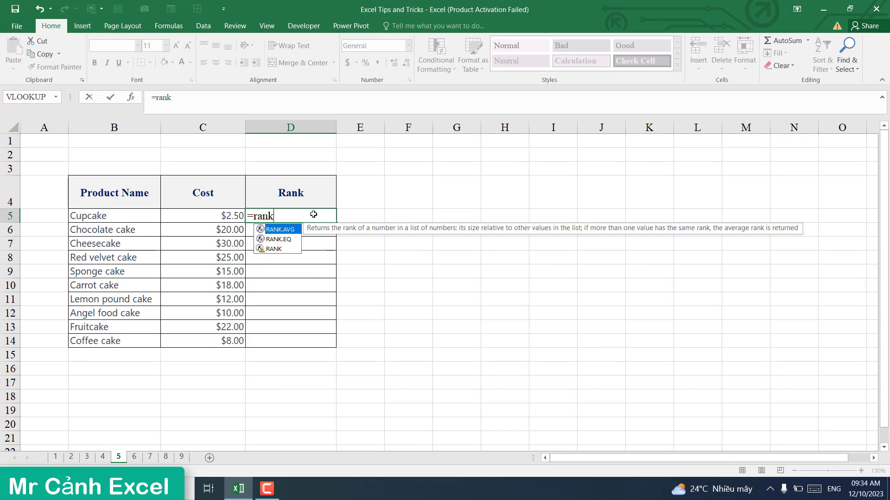
double_click(274, 249)
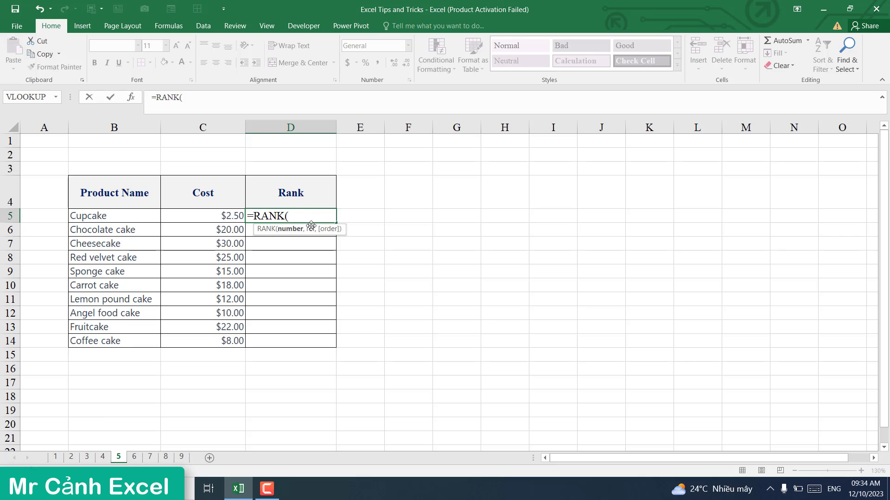
left_click(230, 217)
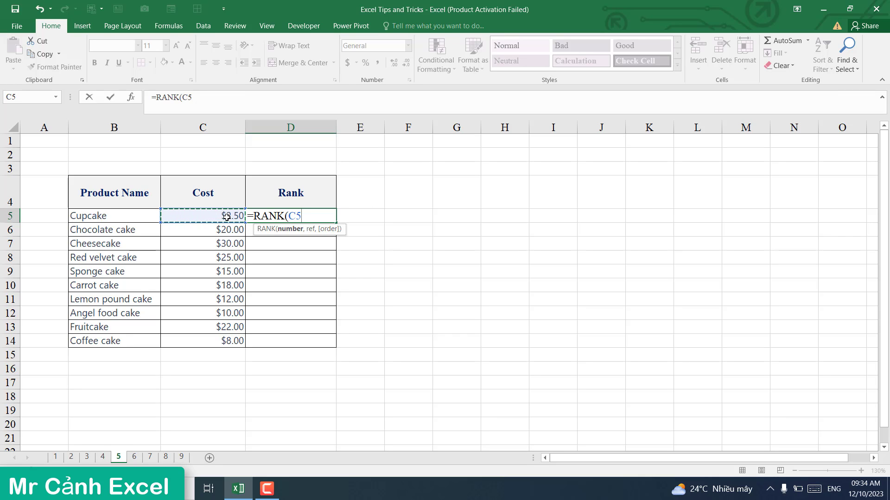
type(",")
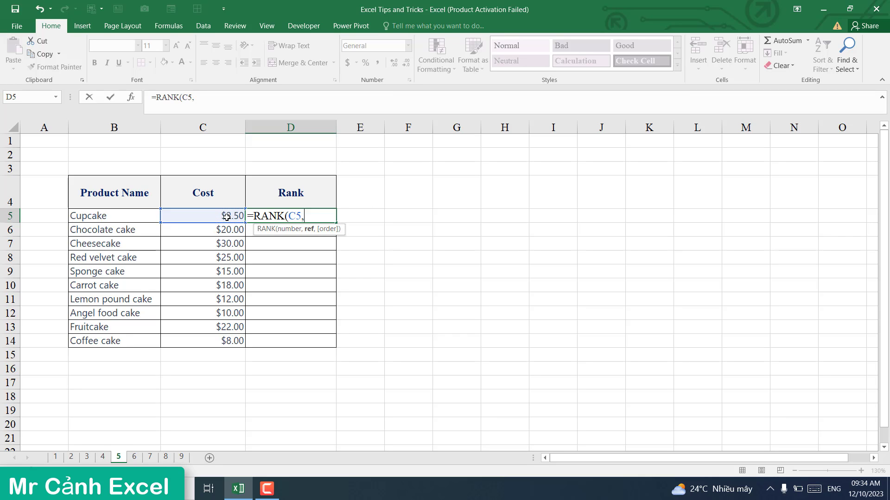
left_click_drag(225, 216, 231, 341)
key("F4")
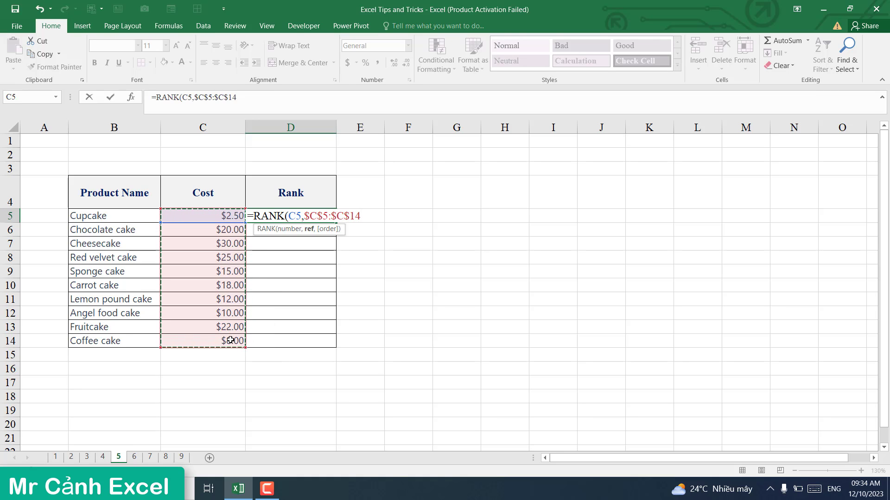
type(",")
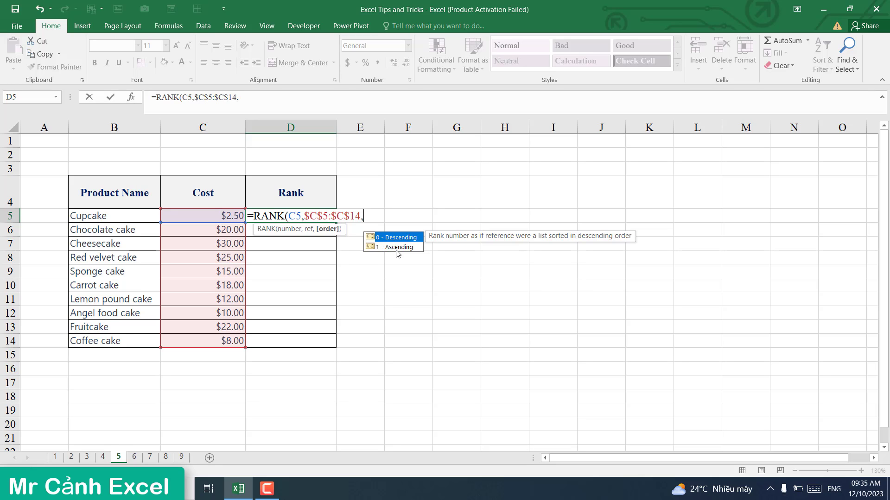
type("0)")
key("Return")
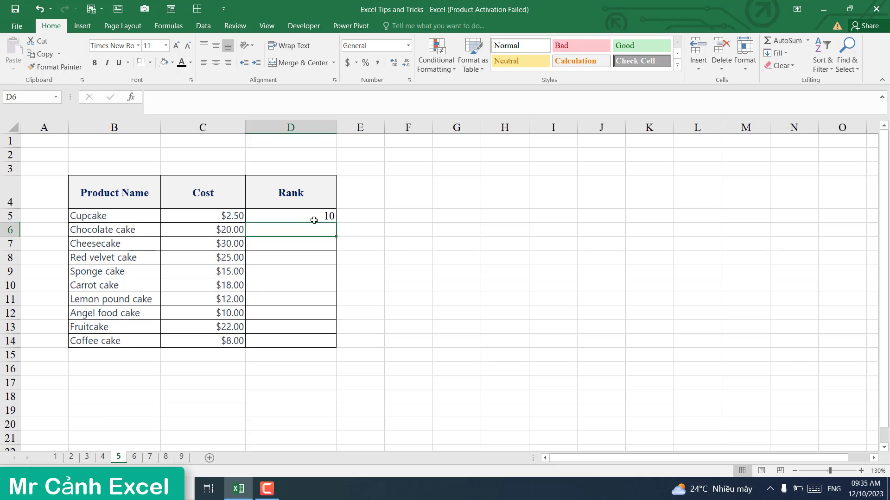
Step: Fill D5's RANK formula down to D14 and confirm Cheesecake's $30.00 ranks 1
left_click(314, 220)
left_click_drag(337, 225, 335, 346)
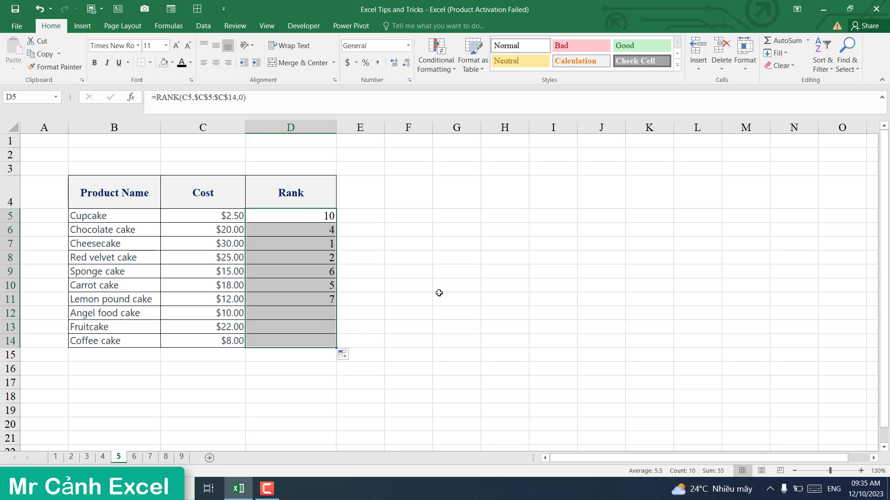
left_click(312, 244)
left_click(221, 246)
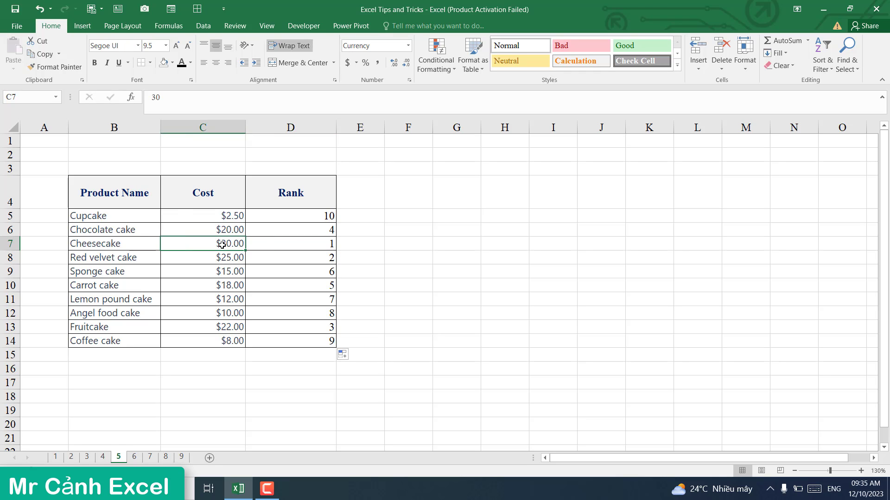
left_click(287, 245)
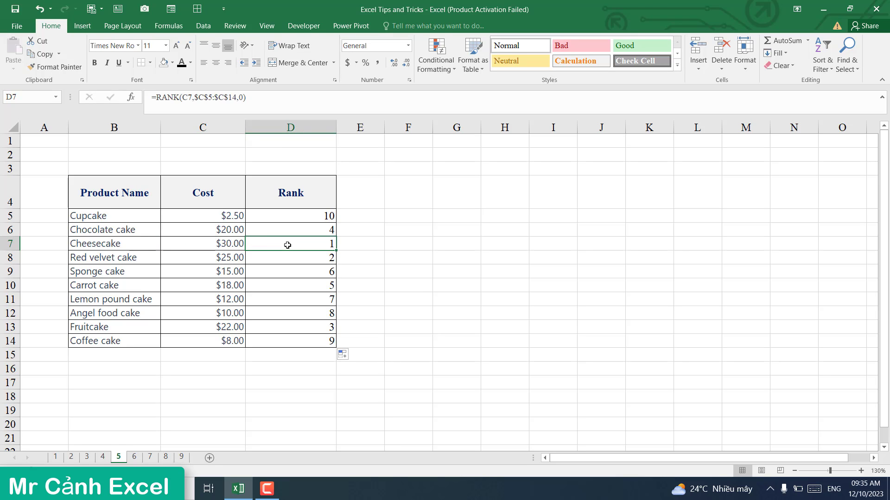
left_click(226, 242)
left_click(309, 247)
left_click(228, 257)
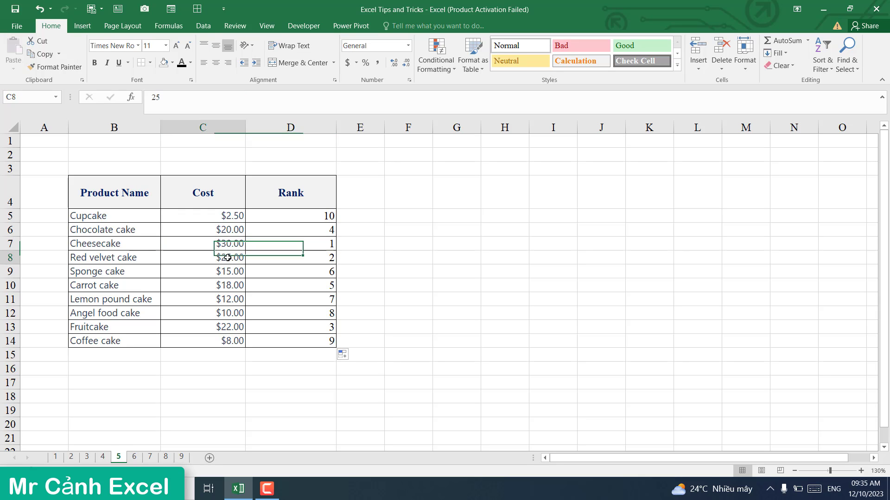
left_click(319, 259)
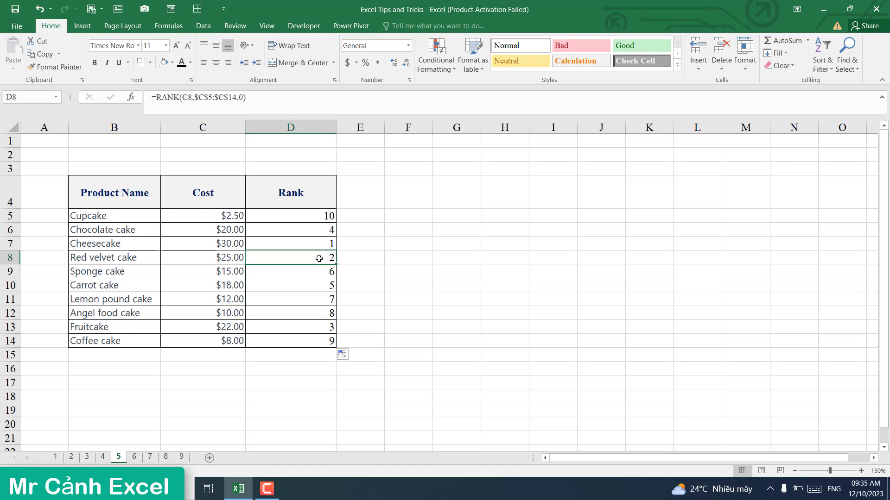
left_click(311, 215)
left_click(245, 100)
Step: Change D5's RANK order argument from 0 to 1 and copy it down to D14
key("BackSpace")
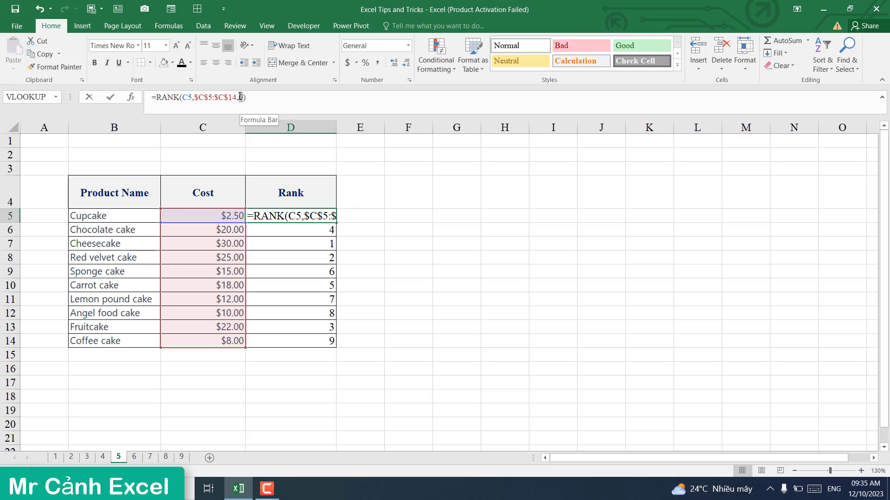
type("1")
key("Return")
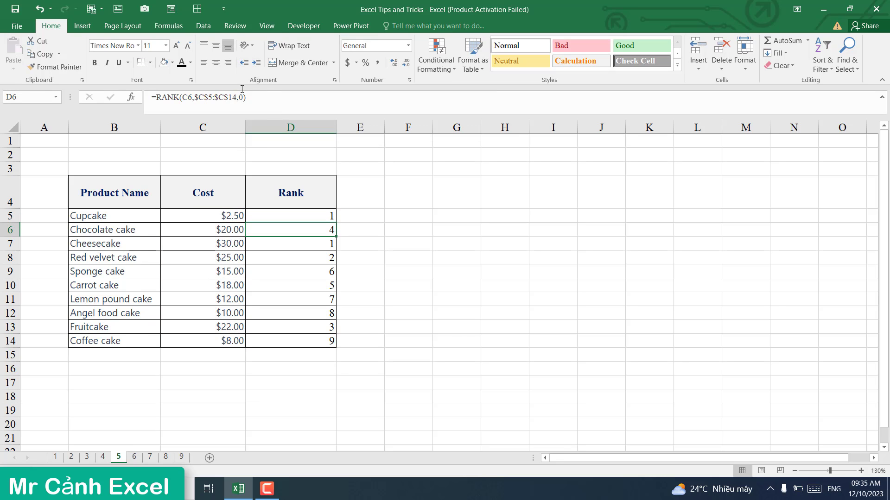
left_click(309, 214)
left_click_drag(337, 223, 341, 346)
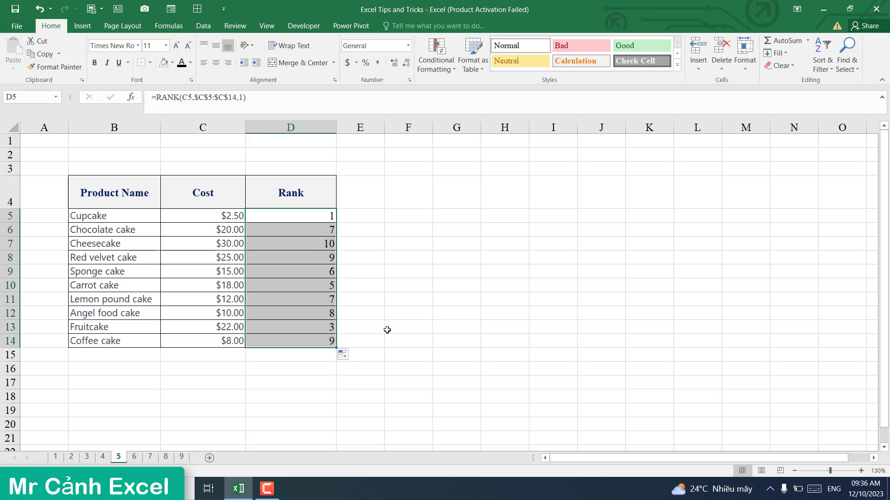
left_click(319, 219)
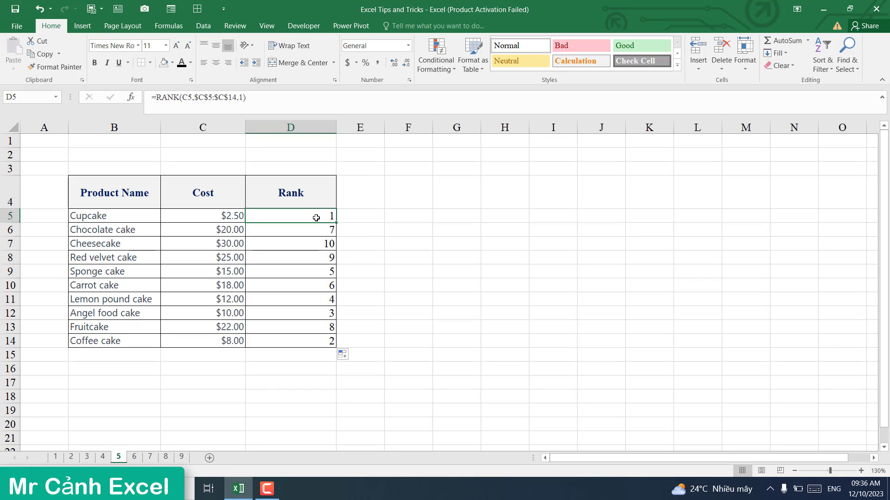
Step: Compare Cupcake's and Coffee cake's costs with their new ascending ranks
left_click(213, 216)
left_click(320, 216)
left_click(232, 343)
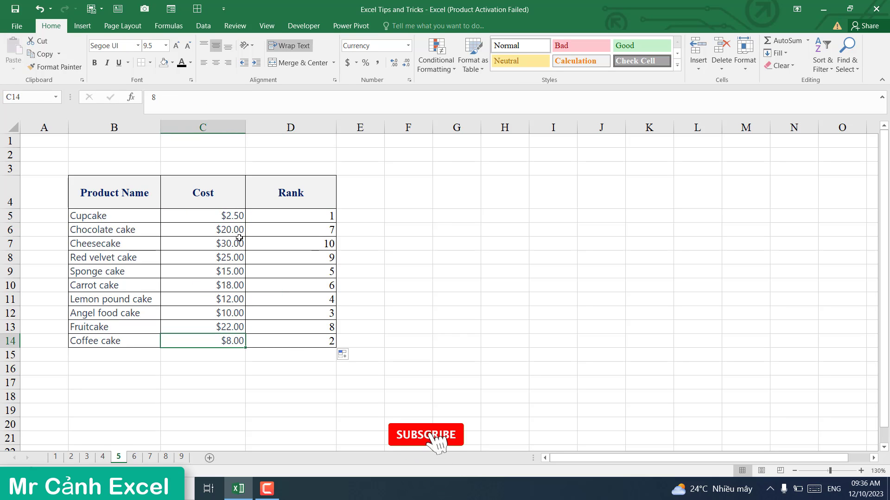
left_click(234, 216)
left_click(328, 216)
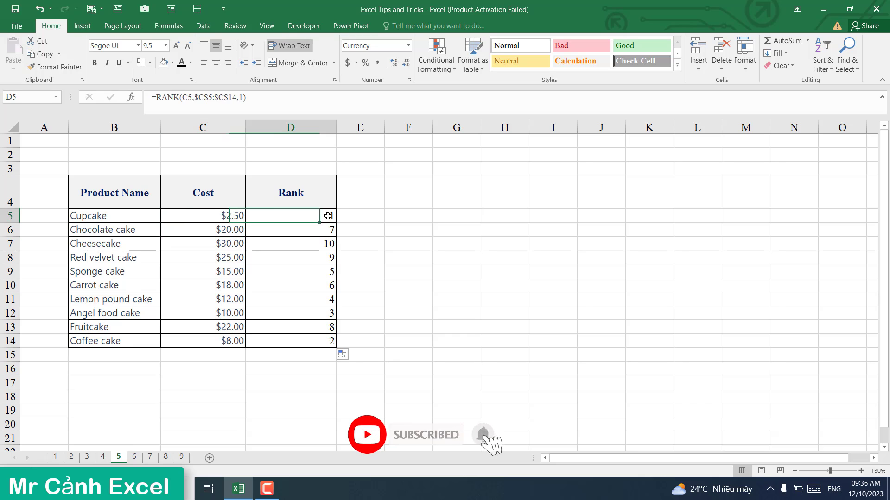
left_click(224, 346)
left_click(327, 344)
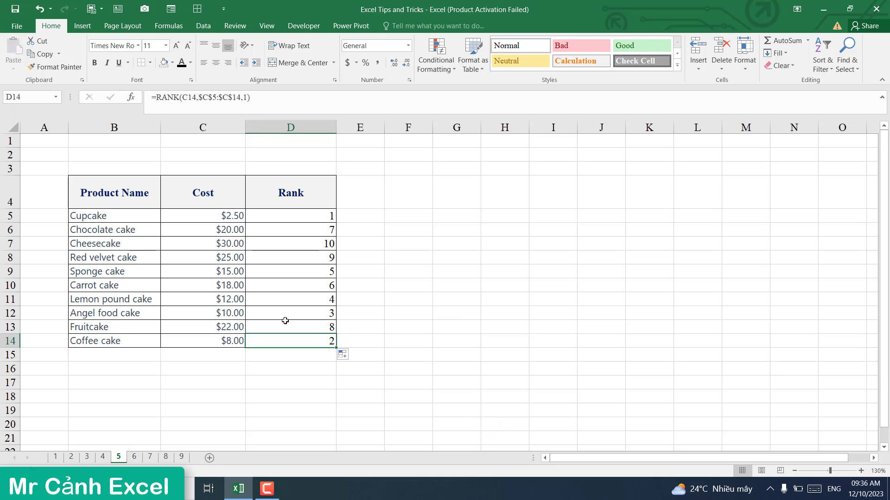
left_click(242, 407)
Step: Switch to sheet 6, review the cake table B4:C14, and select F5 under Product Name
left_click(135, 457)
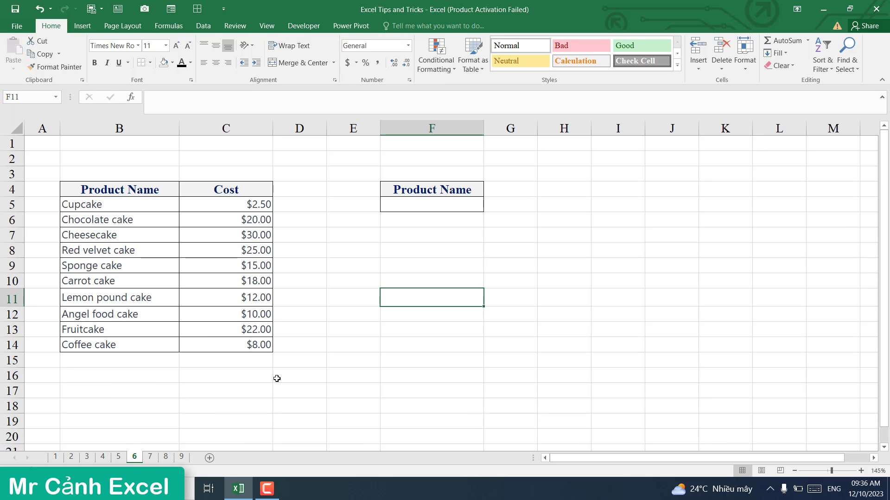
left_click(387, 246)
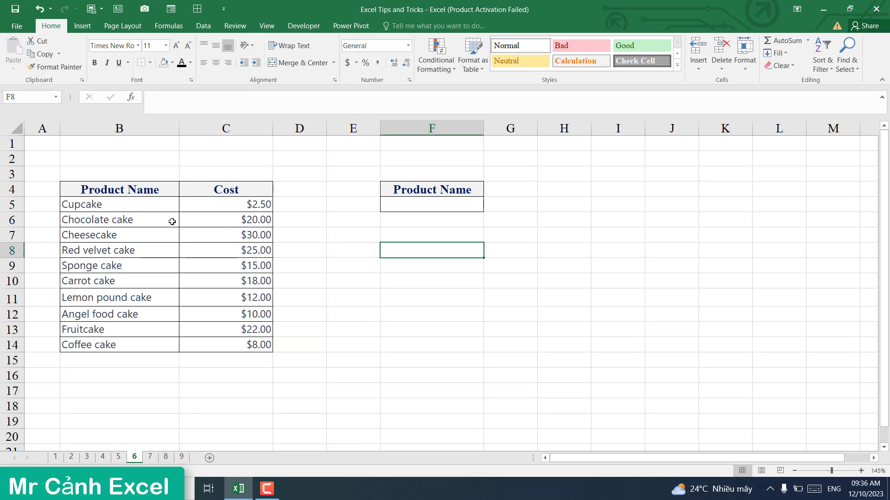
left_click_drag(115, 191, 232, 350)
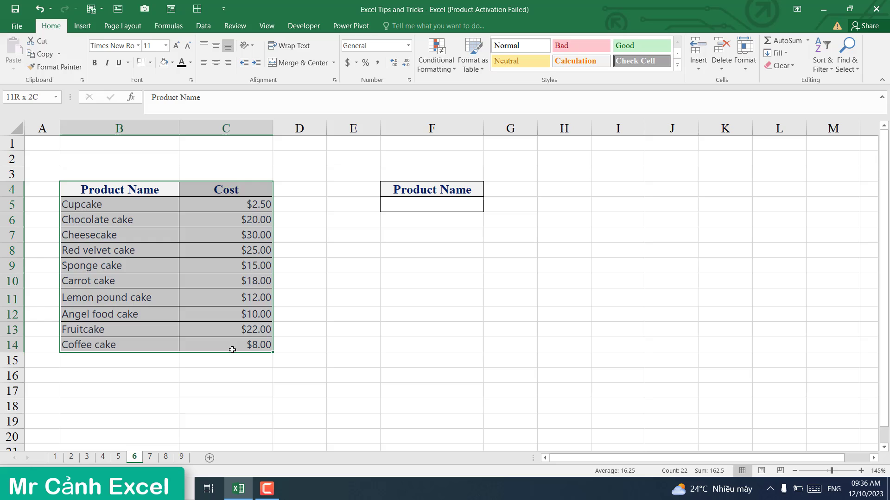
left_click(420, 271)
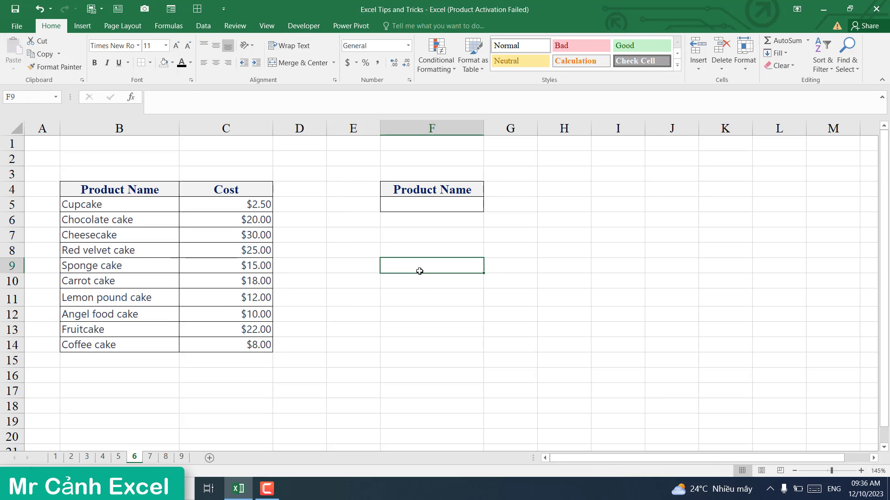
left_click_drag(116, 223, 115, 344)
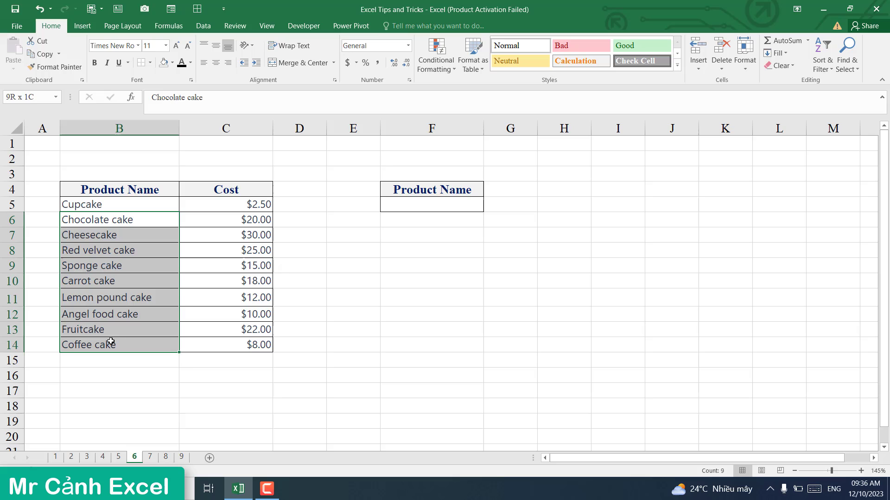
left_click(355, 284)
left_click_drag(128, 237, 130, 311)
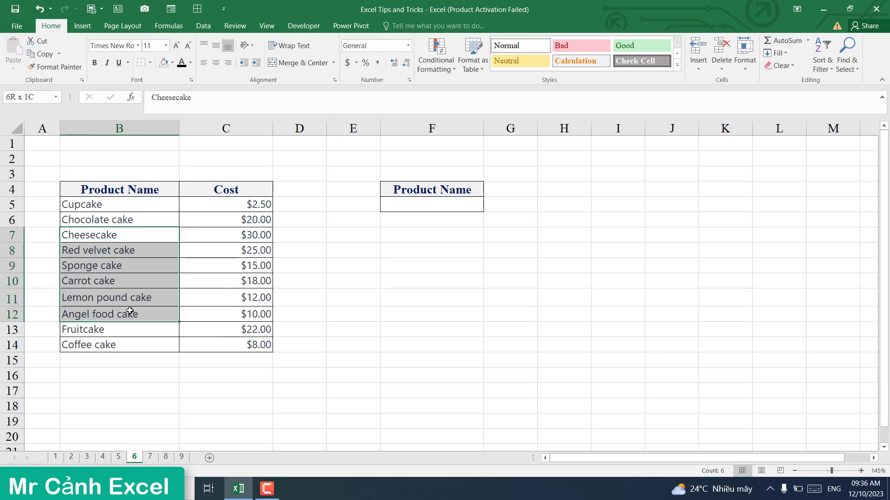
left_click(351, 282)
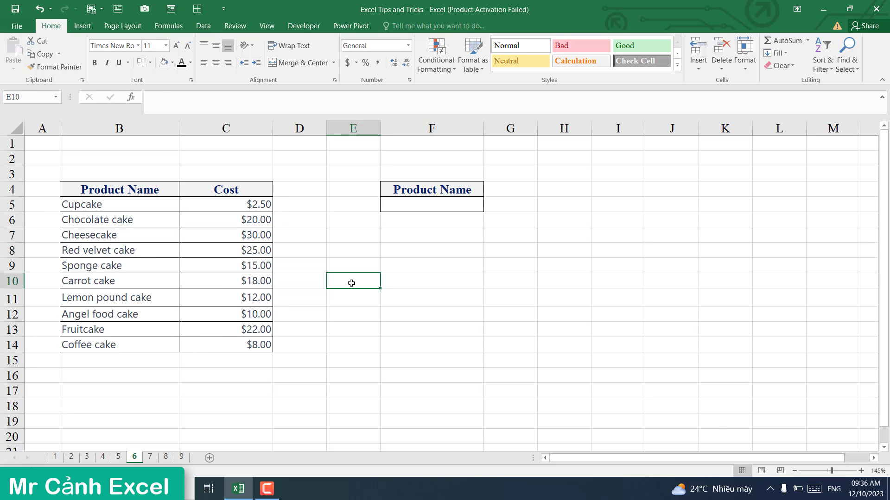
left_click(430, 206)
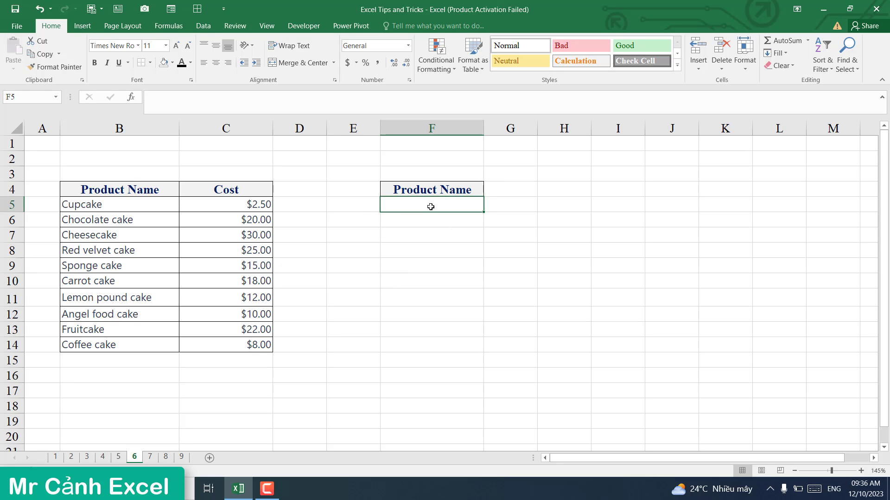
Step: Enter =MAX(C5:C14) in F5, returning $30.00
type("=m")
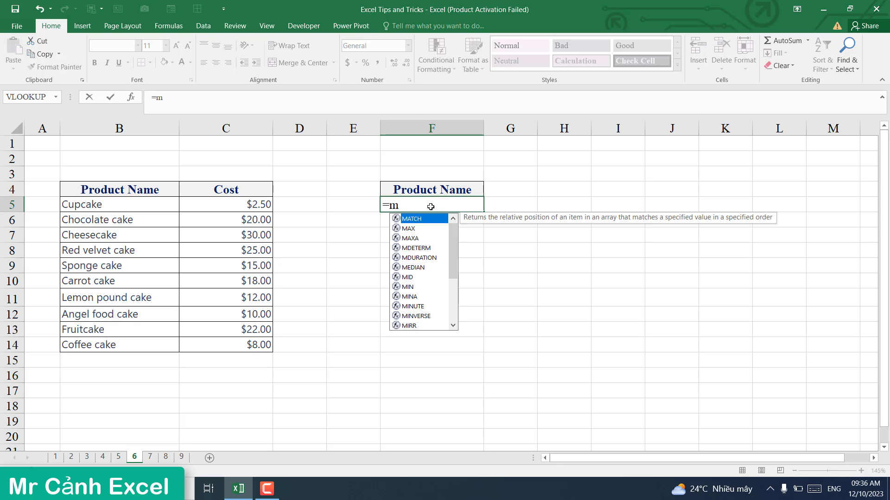
type("ax")
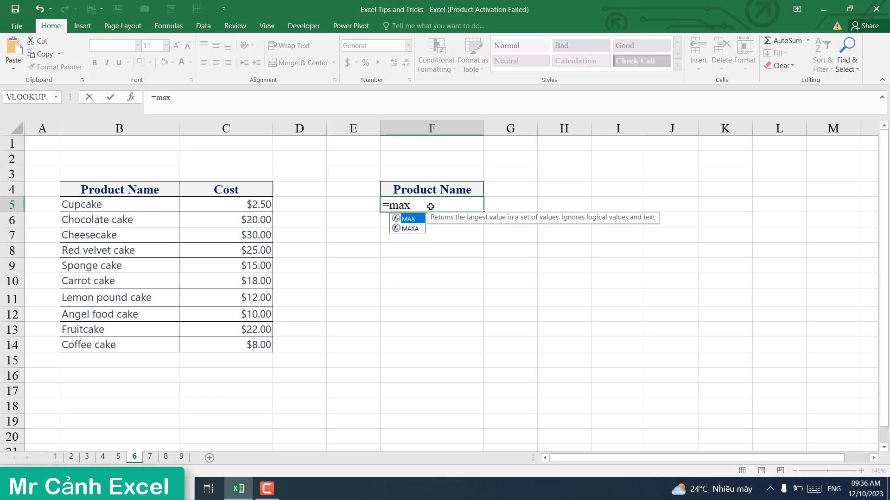
type("(")
left_click(249, 208)
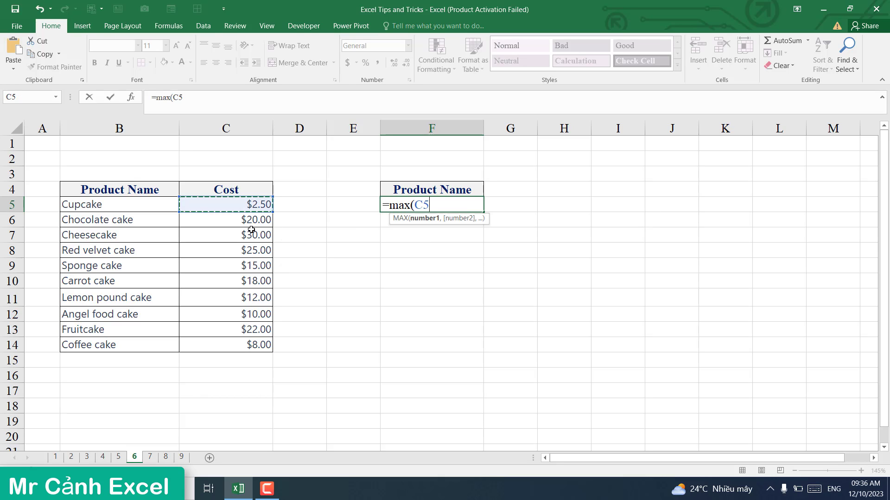
left_click_drag(251, 230, 247, 344)
key("Return")
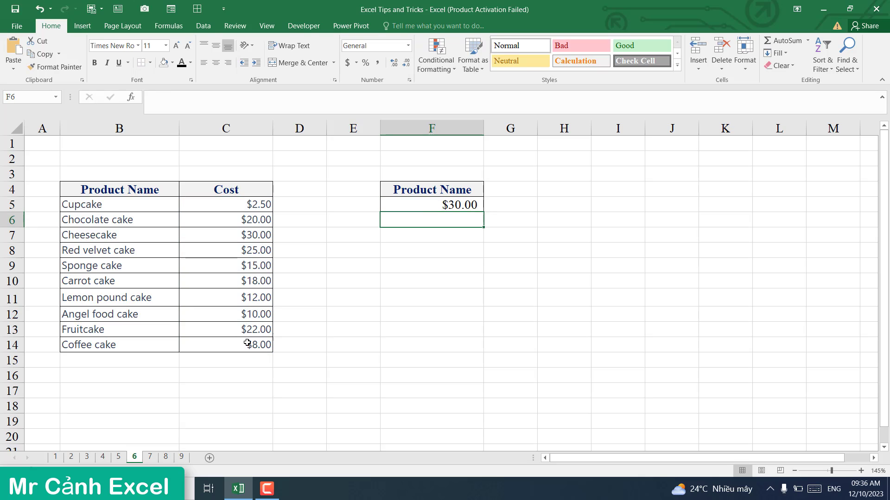
Step: Point out the product names, the costs, and Cheesecake's top cost in row 7
left_click(436, 206)
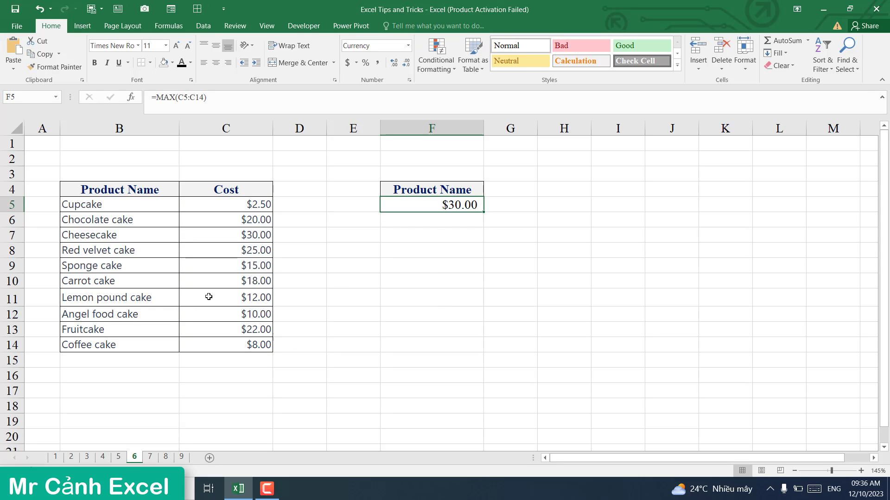
left_click_drag(88, 204, 87, 345)
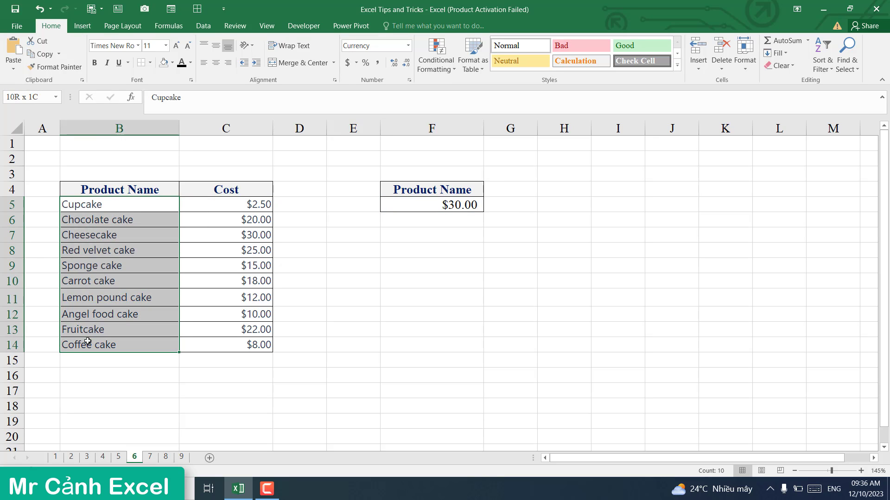
left_click_drag(248, 204, 236, 340)
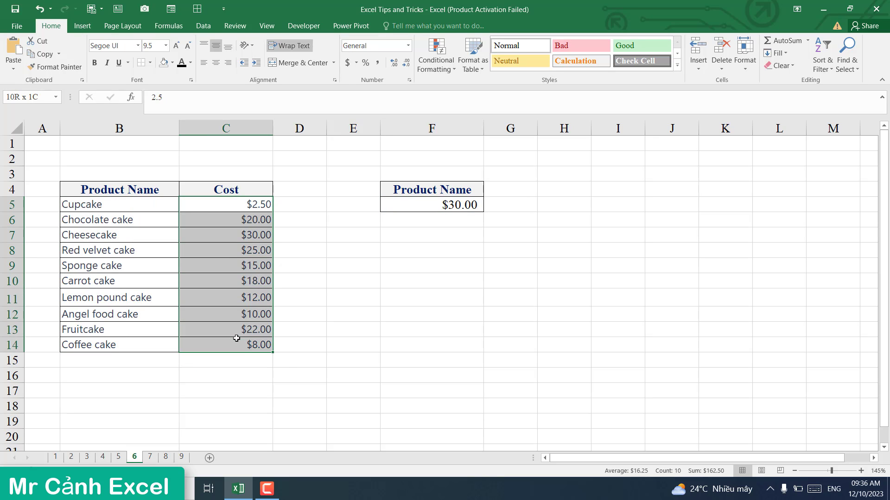
left_click(235, 235)
left_click(119, 235)
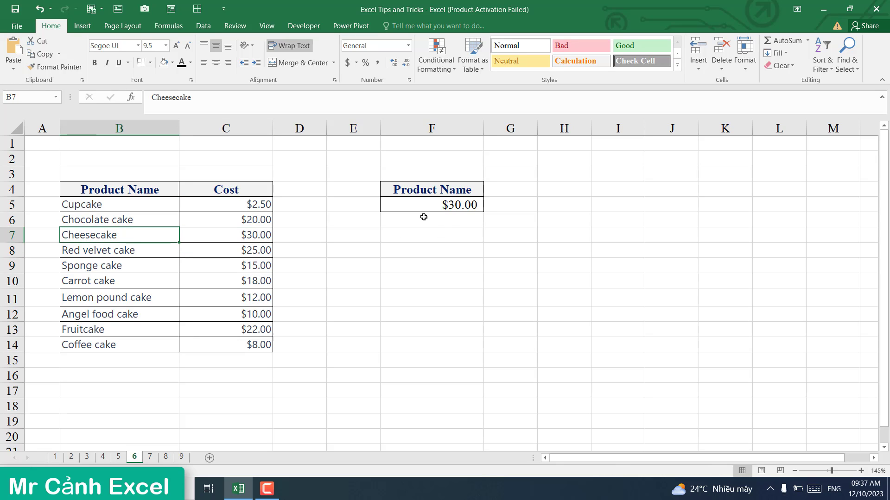
Step: Replace F5 with =LOOKUP(1,1/(C5:C14=MAX(C5:C14)),B5:B14), returning Cheesecake
left_click(444, 206)
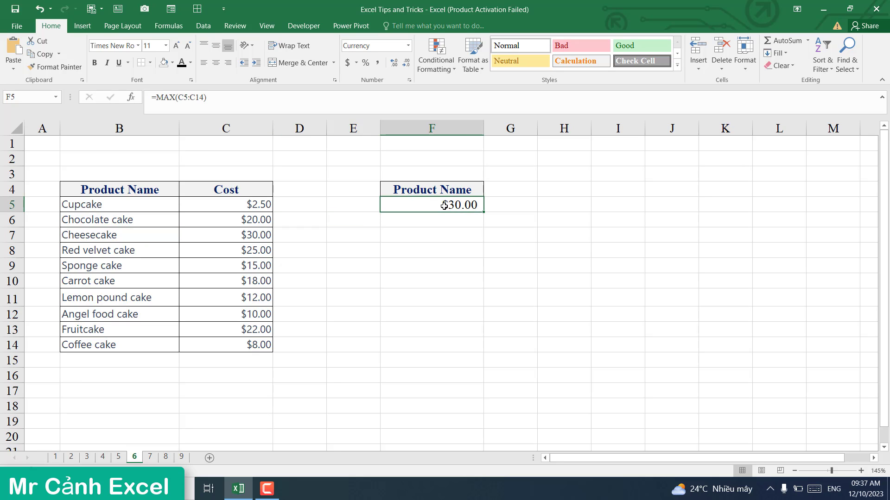
key("Delete")
type("=lo")
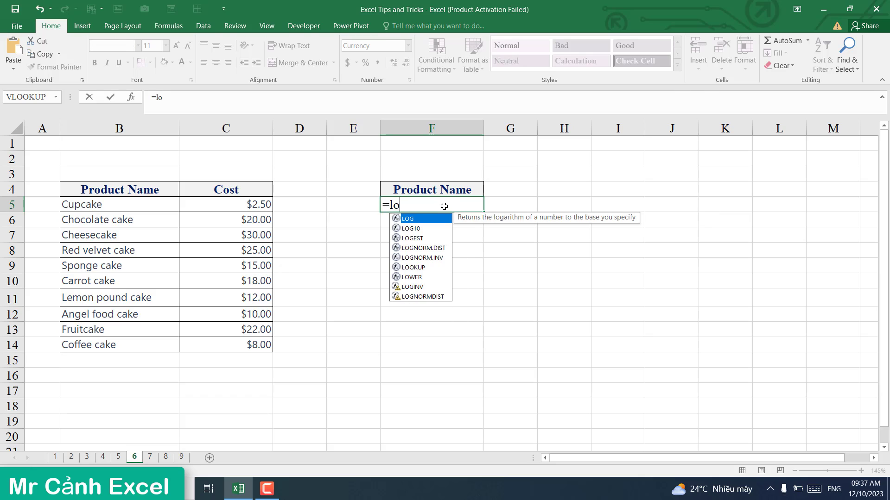
type("okup")
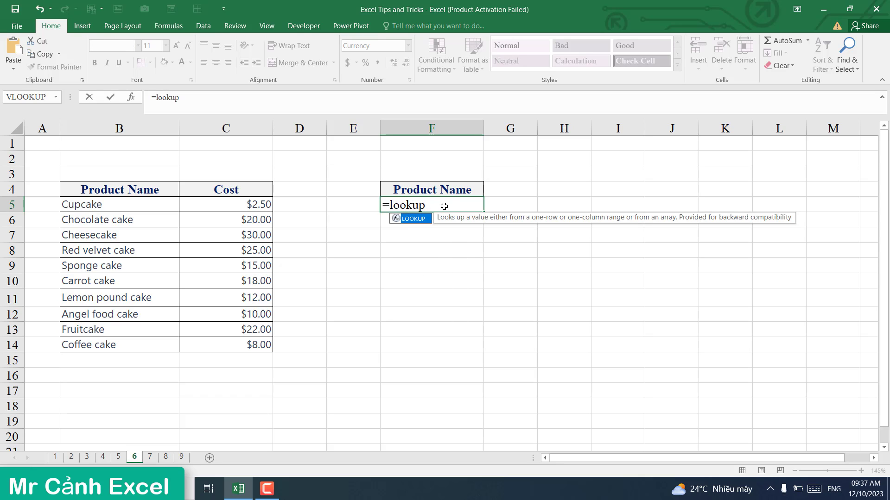
type("(1,1/(")
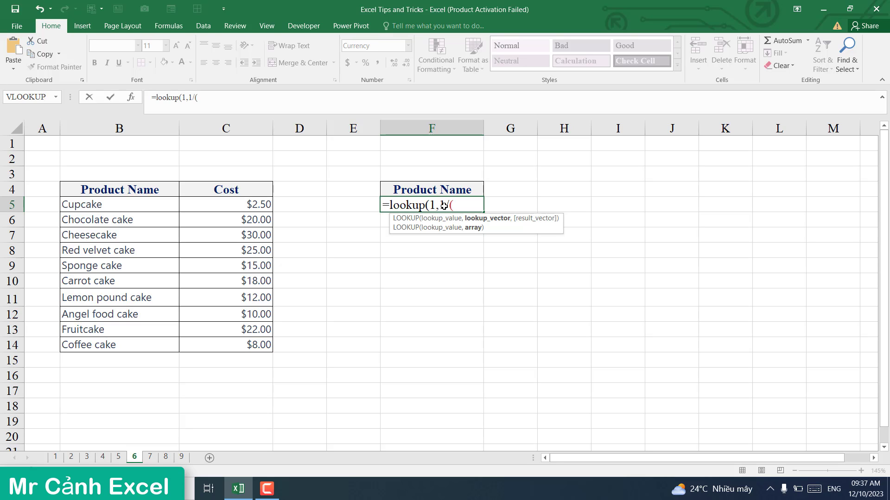
left_click_drag(243, 206, 241, 349)
type("=")
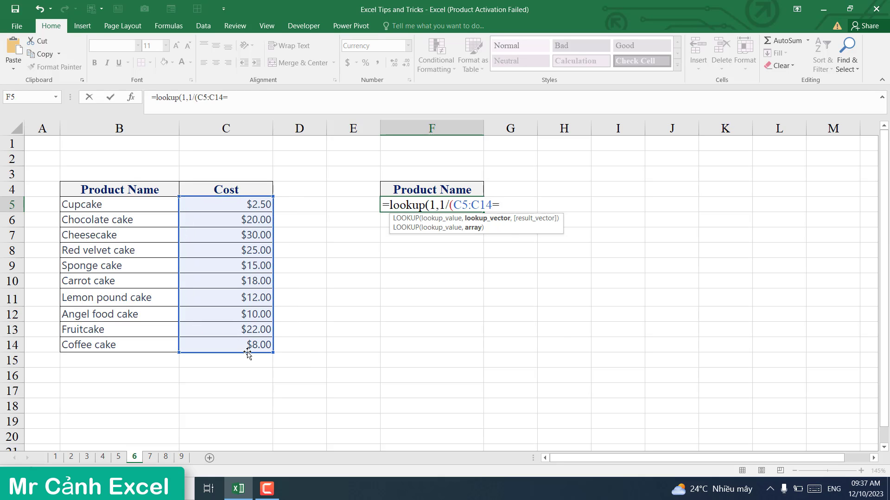
type("max(")
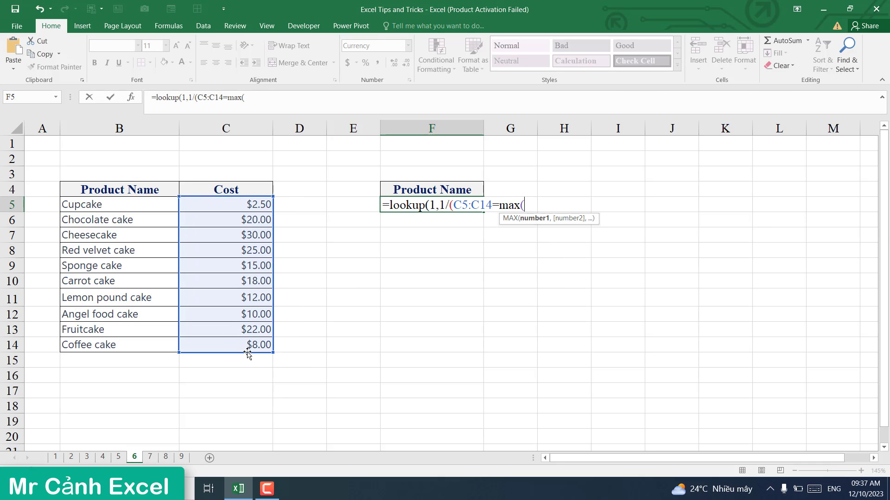
left_click_drag(248, 202, 251, 345)
type(")")
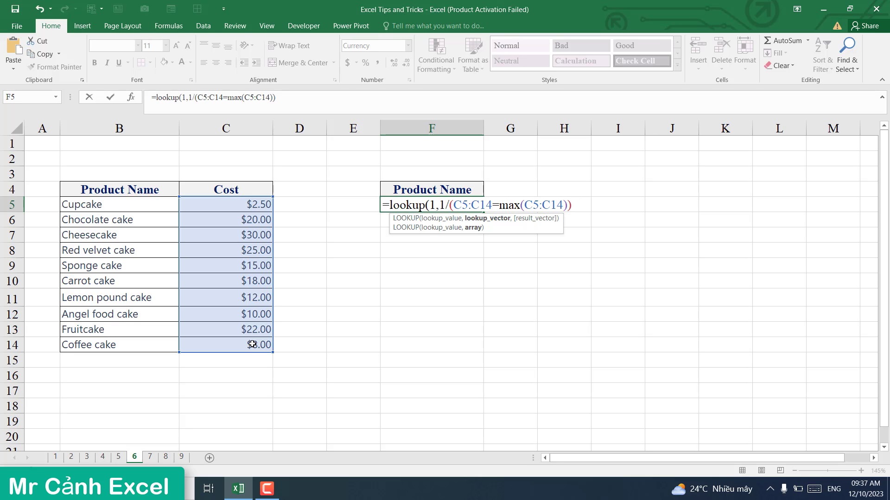
type(",")
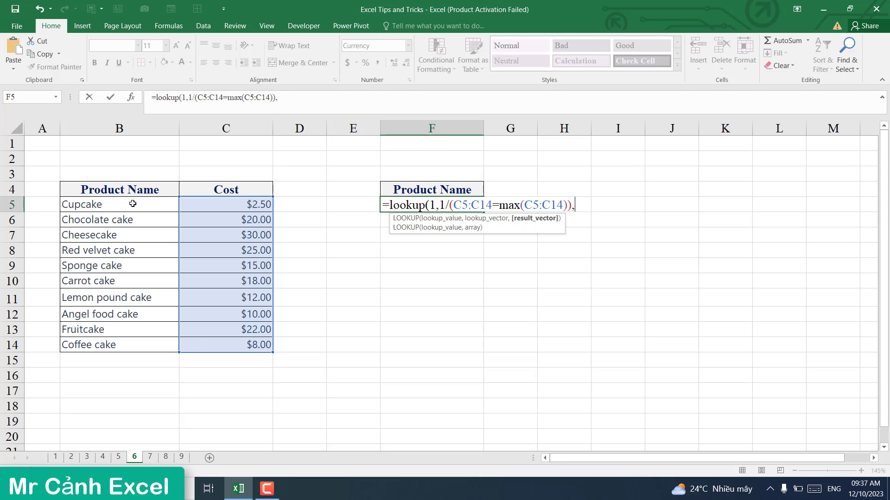
left_click_drag(131, 204, 134, 342)
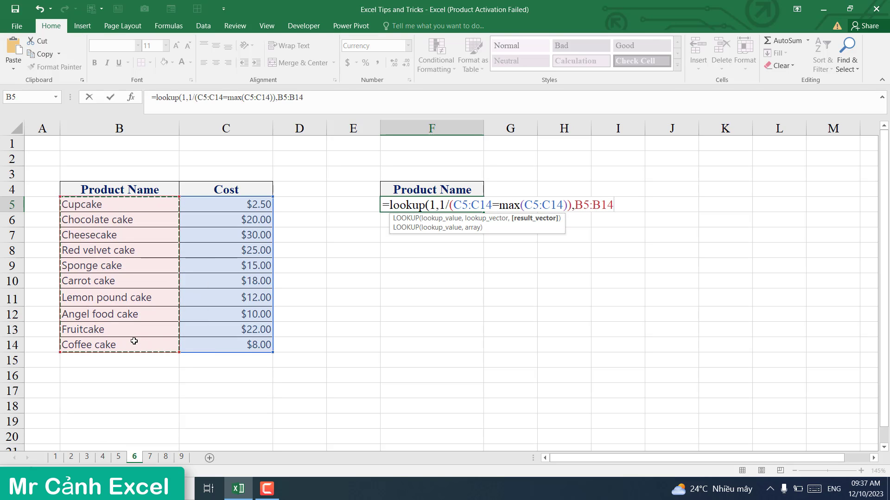
type(")")
key("Return")
left_click(439, 203)
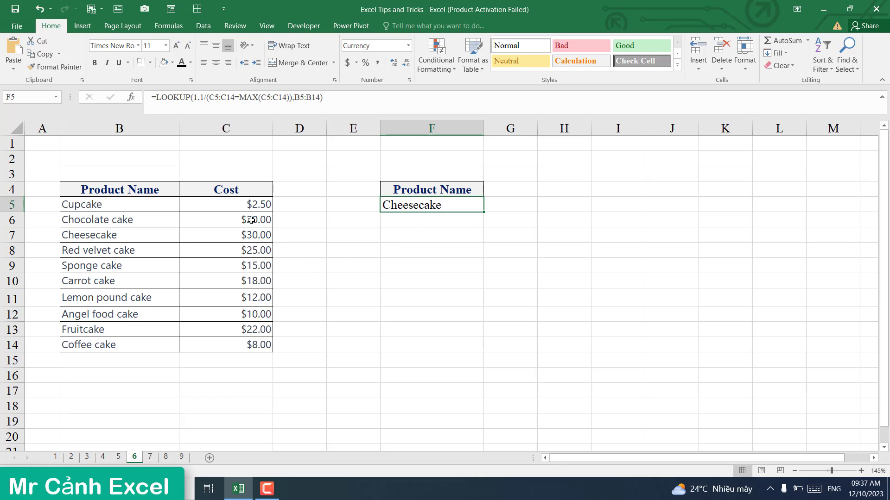
Step: Delete the costs in C7 and C8 and confirm F5 now shows Fruitcake
left_click(248, 237)
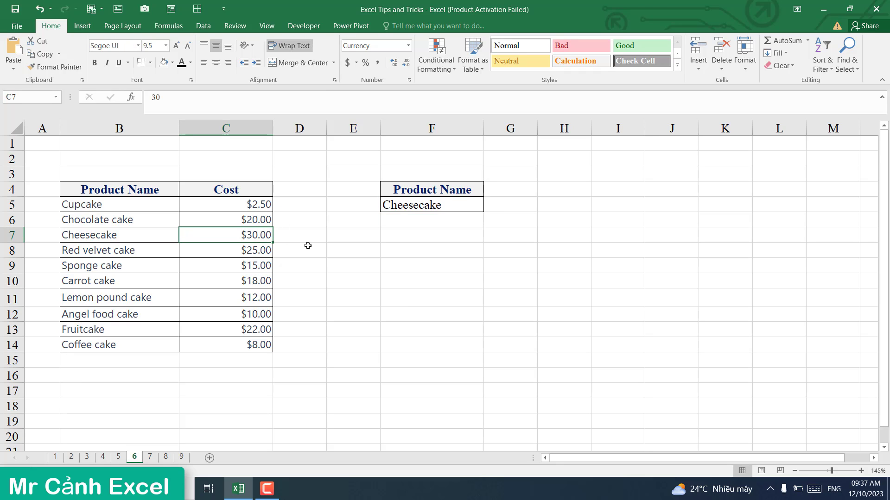
key("Delete")
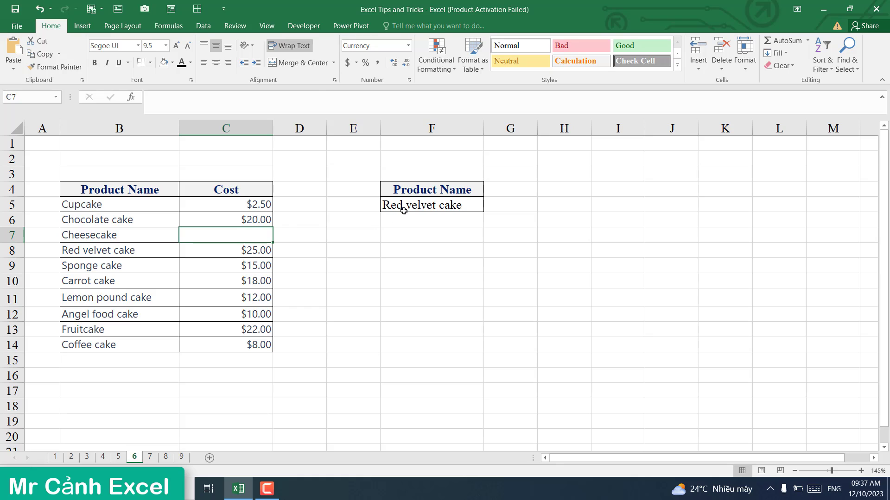
left_click(428, 214)
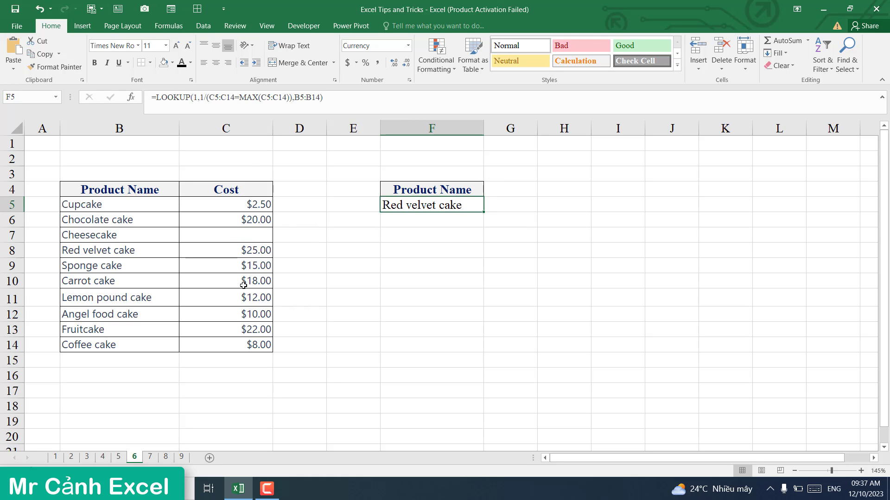
left_click(249, 253)
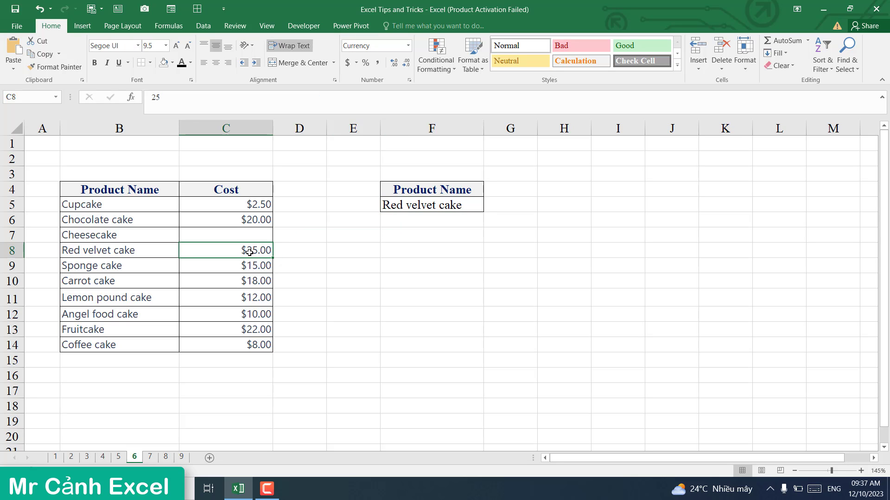
key("Delete")
left_click(406, 209)
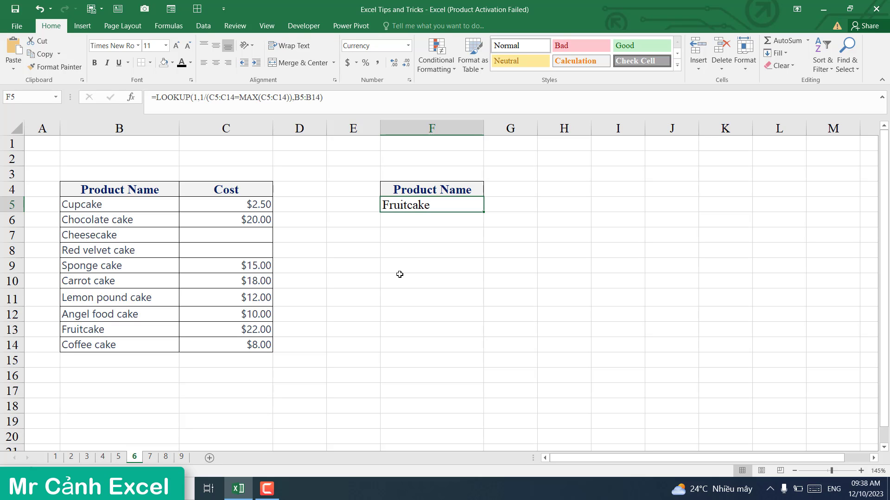
left_click(384, 251)
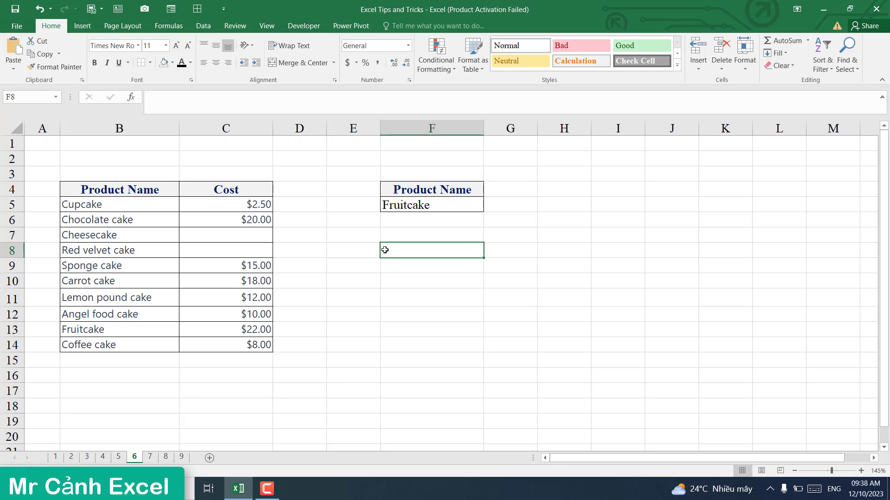
left_click(150, 458)
left_click(299, 373)
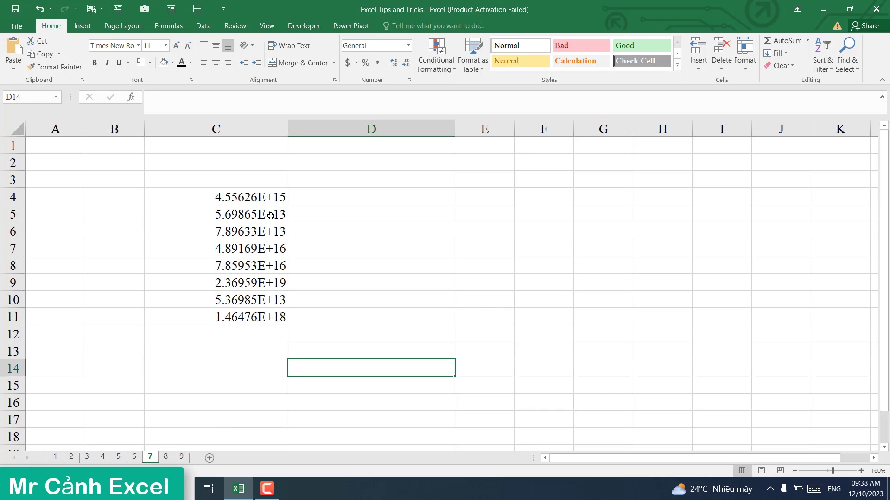
left_click(235, 200)
left_click(235, 215)
left_click(235, 231)
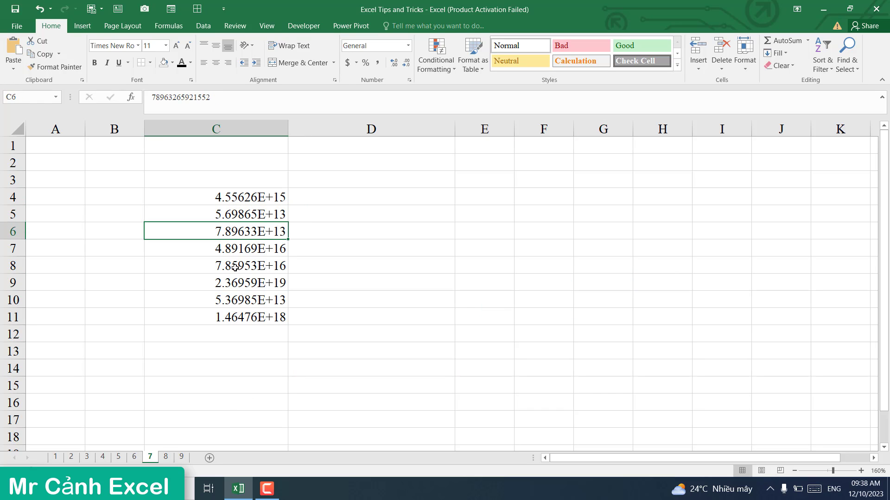
left_click(234, 266)
left_click(230, 283)
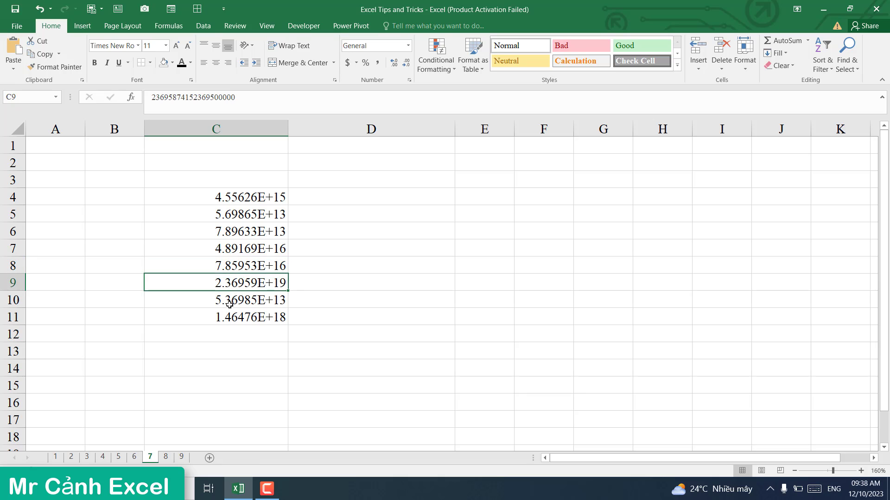
left_click(230, 300)
left_click(230, 317)
left_click(231, 336)
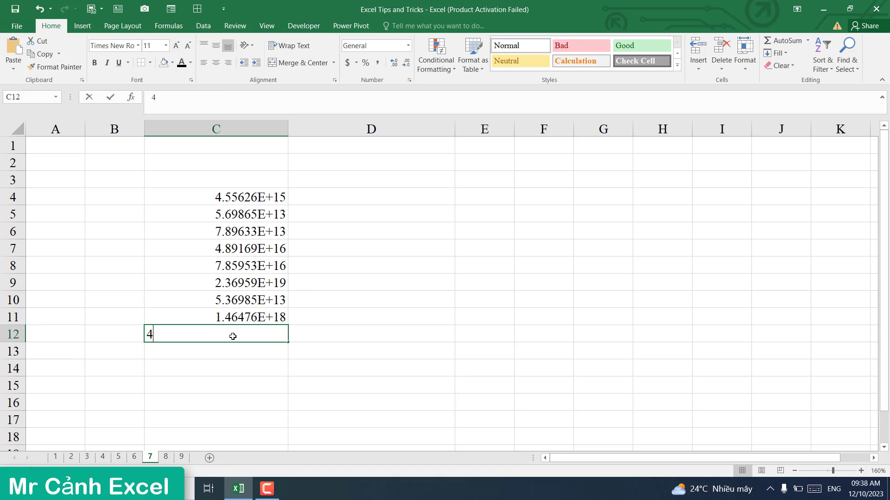
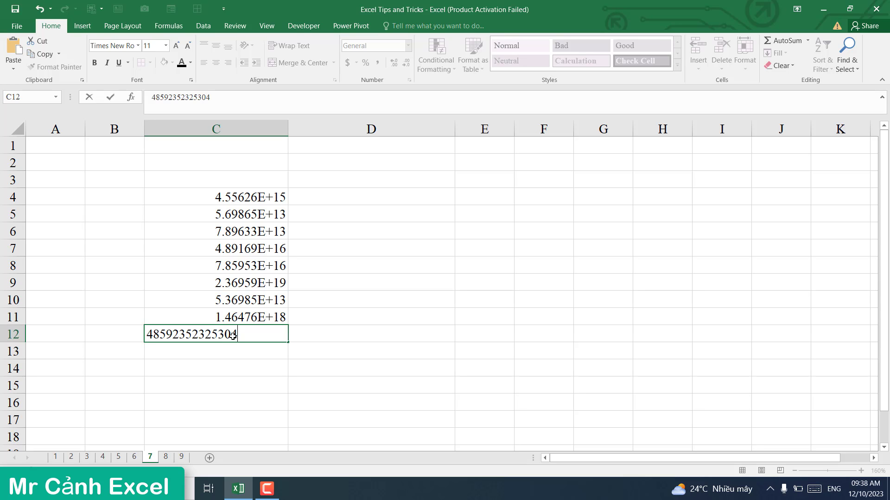
key("Return")
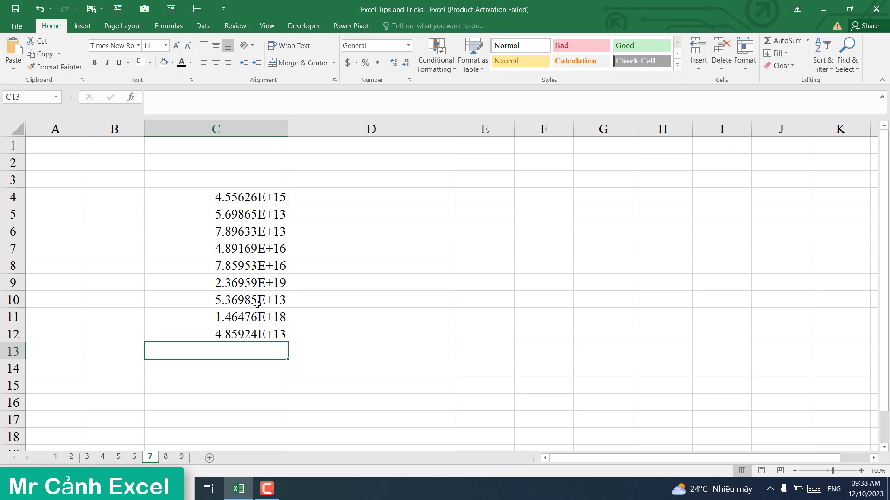
left_click_drag(236, 200, 233, 334)
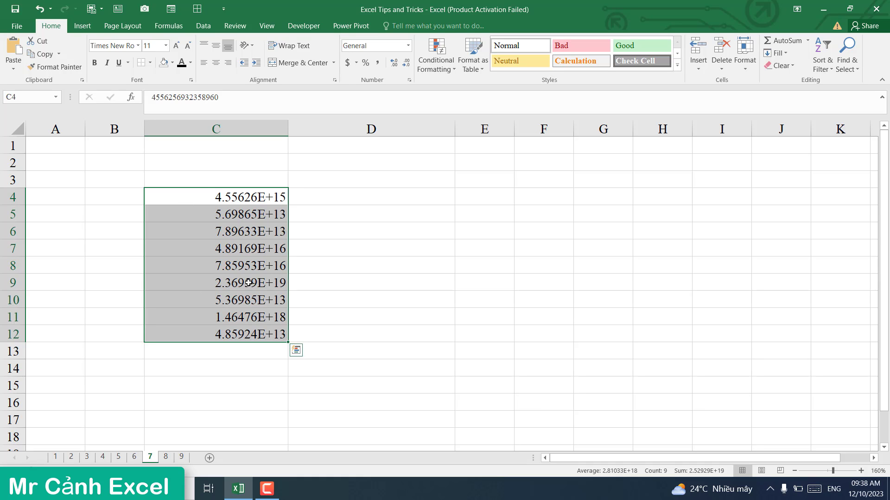
left_click(335, 249)
left_click(241, 197)
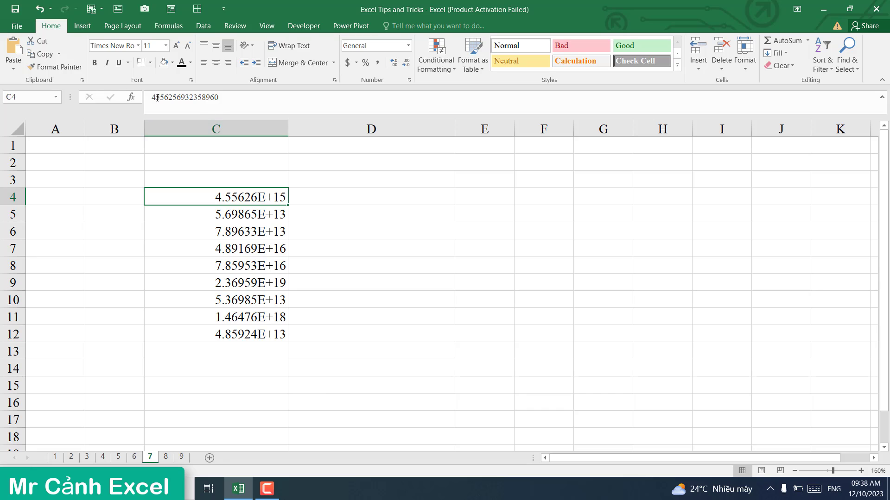
left_click_drag(228, 232, 235, 223)
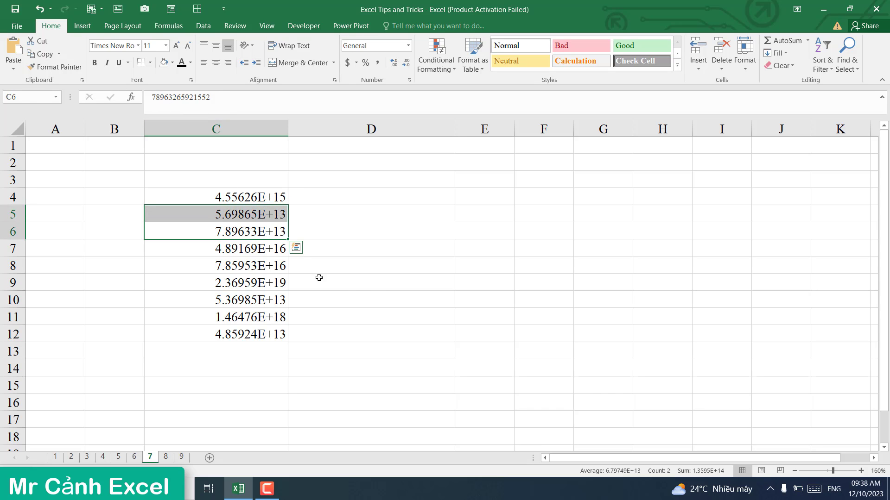
left_click(324, 299)
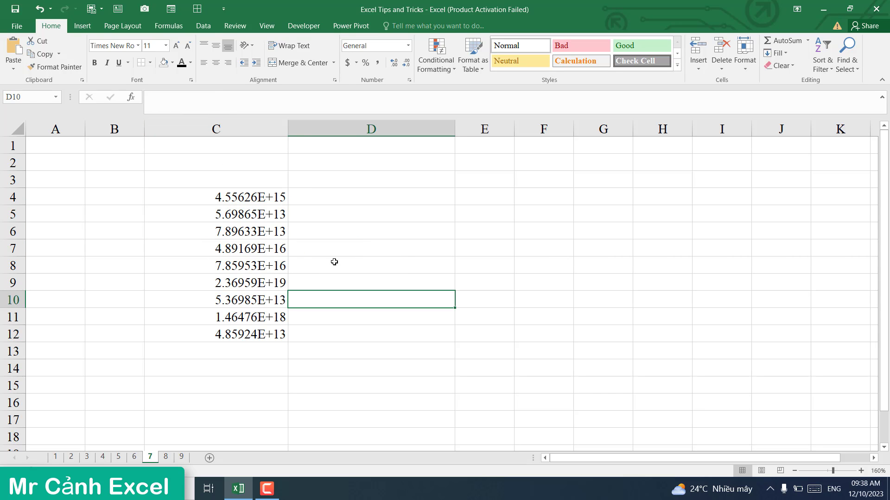
left_click(353, 259)
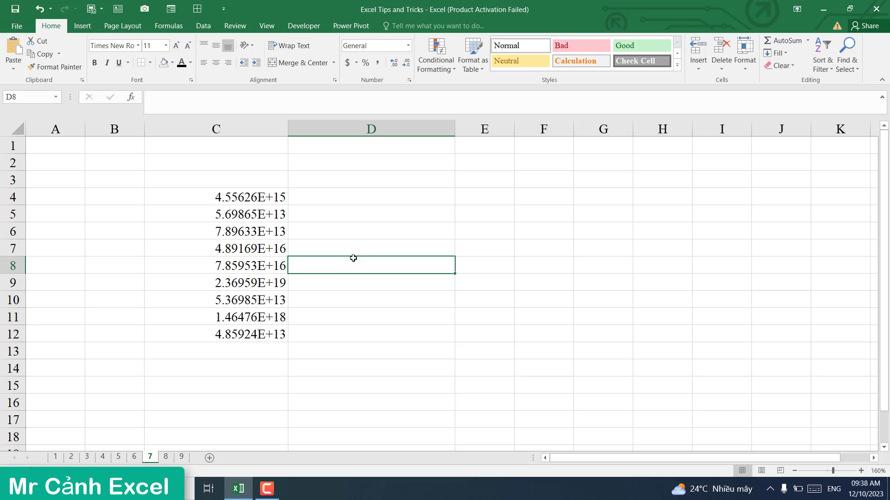
Step: Enter =TRIM(C4) in D4 and fill it down to D12 so each long number shows in full
left_click(345, 204)
type("=ri")
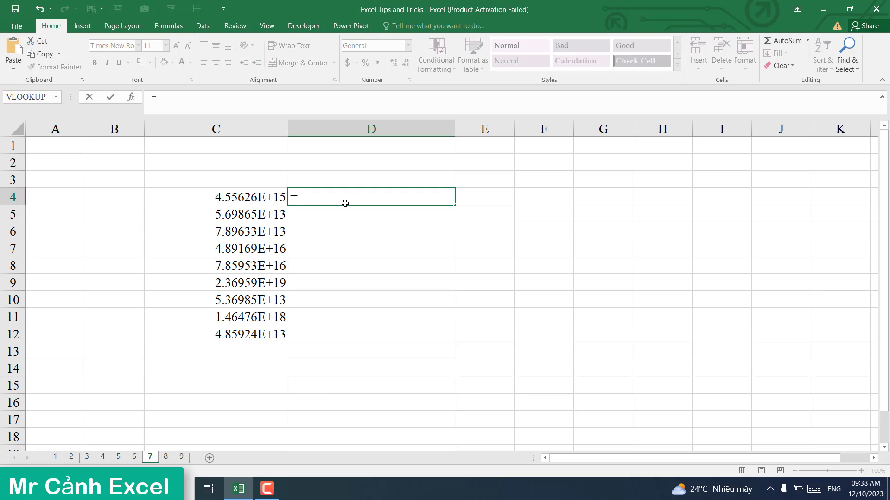
key("BackSpace")
key("BackSpace")
type("trim(")
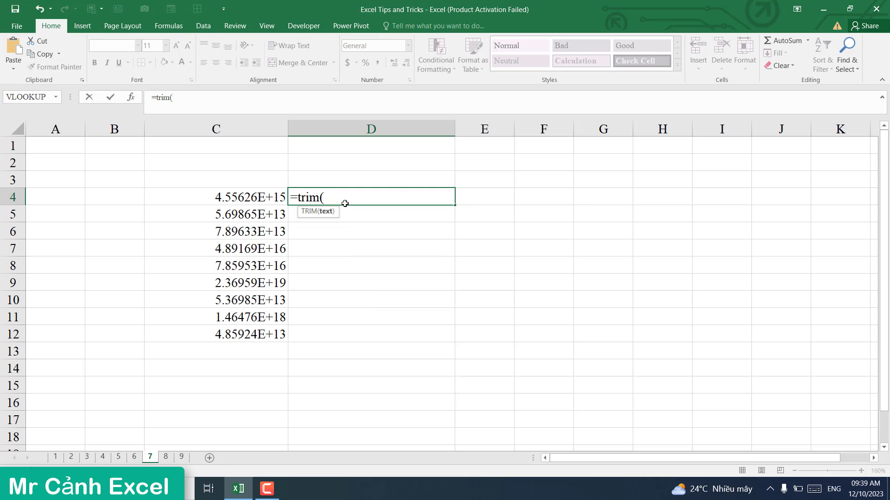
left_click(250, 196)
key("Return")
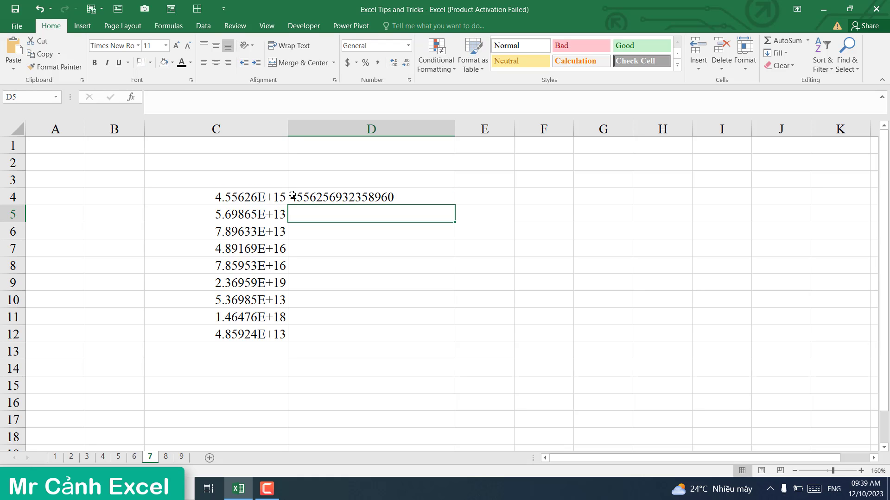
left_click(417, 199)
left_click_drag(455, 206, 424, 336)
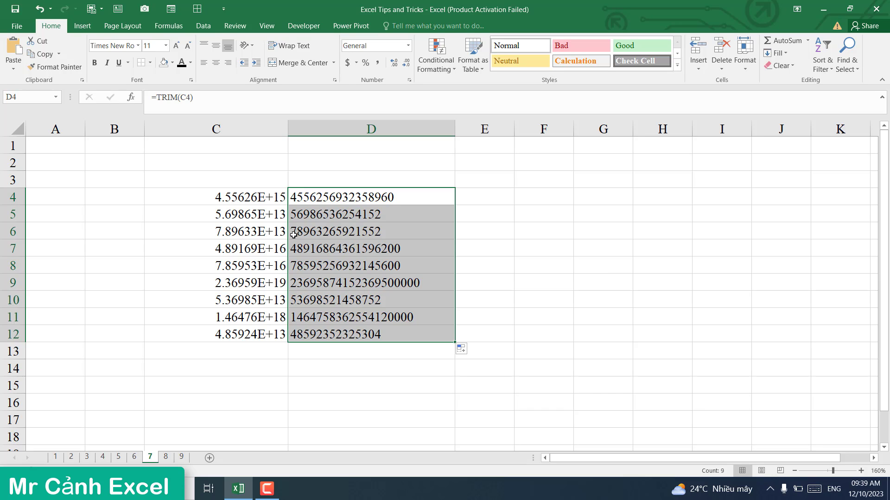
left_click_drag(234, 200, 292, 345)
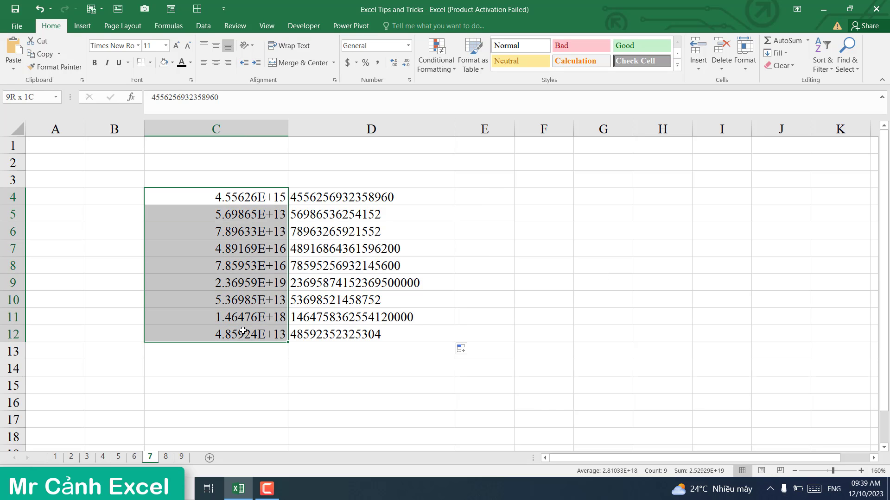
Step: Format C4:C12 as Number with 0 decimal places
right_click(249, 264)
left_click(280, 222)
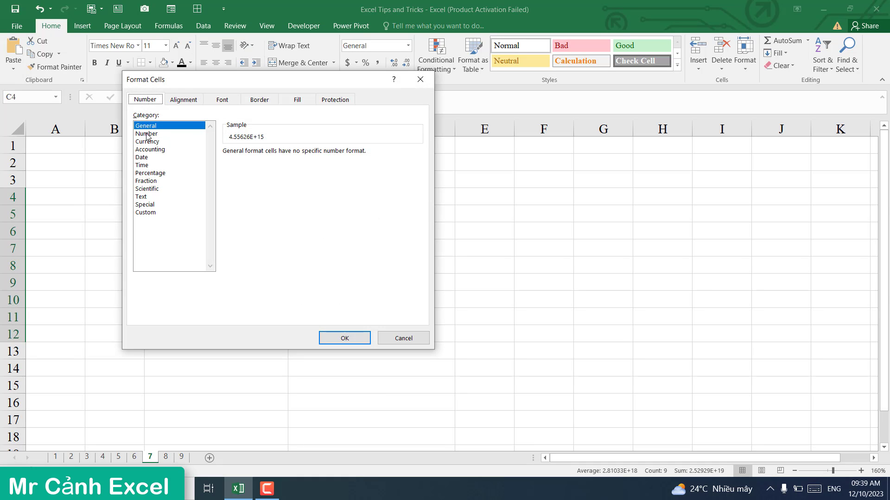
left_click(147, 134)
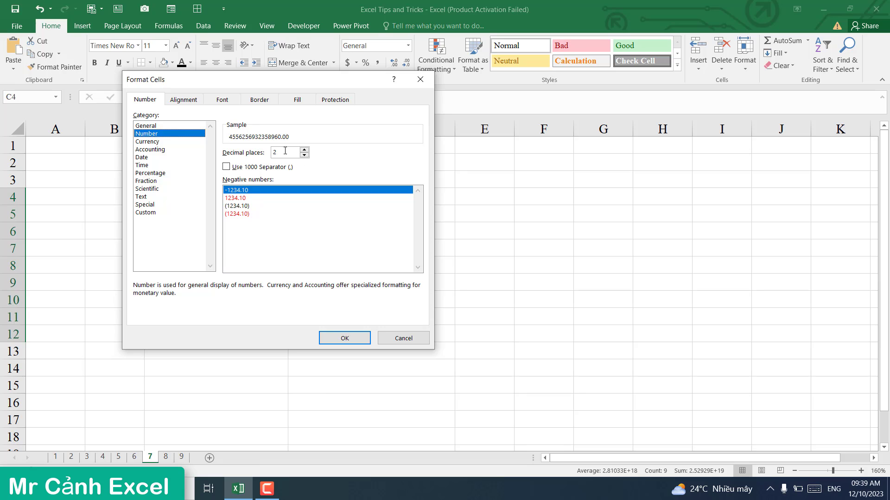
left_click(304, 156)
left_click(305, 156)
left_click(337, 335)
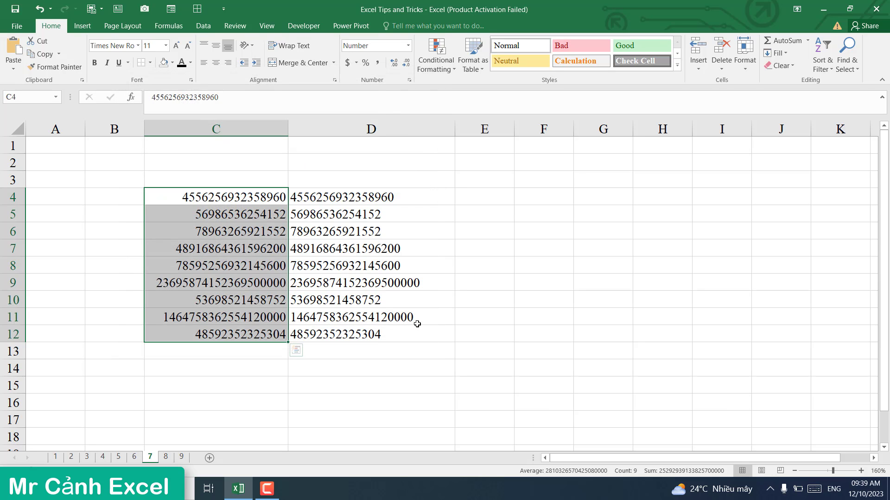
Step: Check the reformatted C4:C12 values, then switch to sheet 8
left_click(544, 314)
left_click_drag(246, 200, 246, 333)
left_click(521, 299)
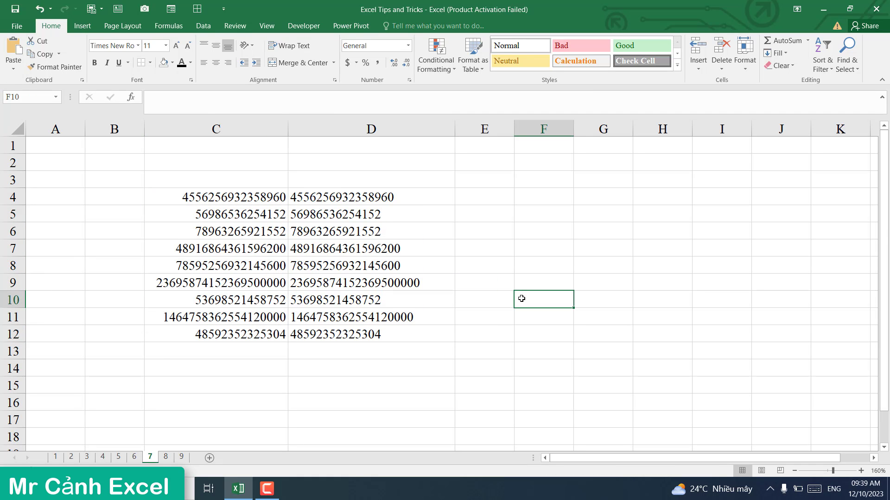
left_click(504, 310)
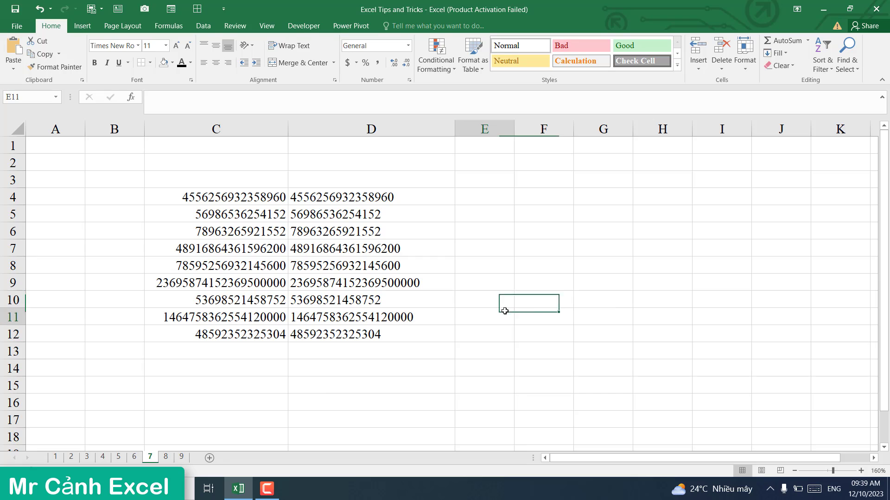
left_click(166, 457)
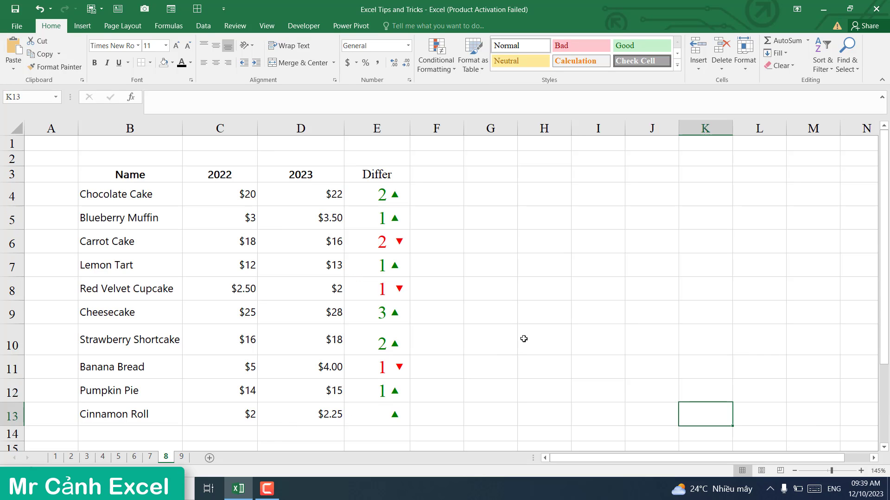
left_click(537, 309)
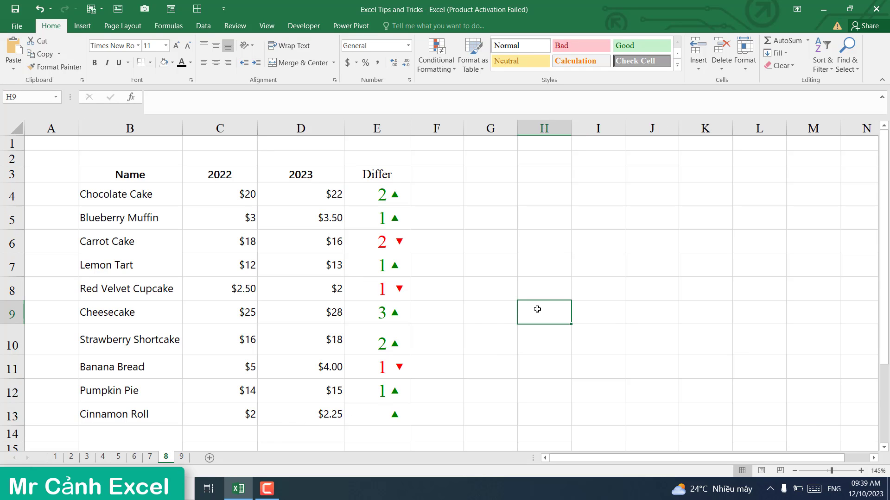
left_click(538, 246)
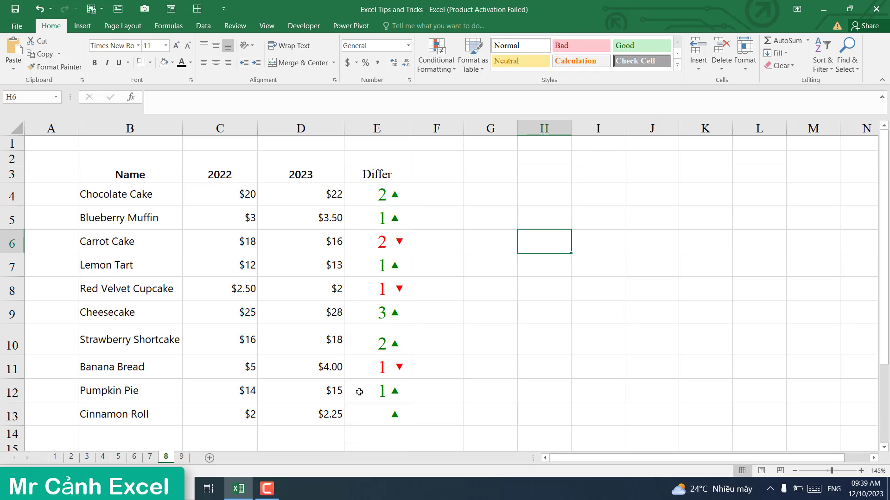
left_click(375, 194)
left_click(369, 211)
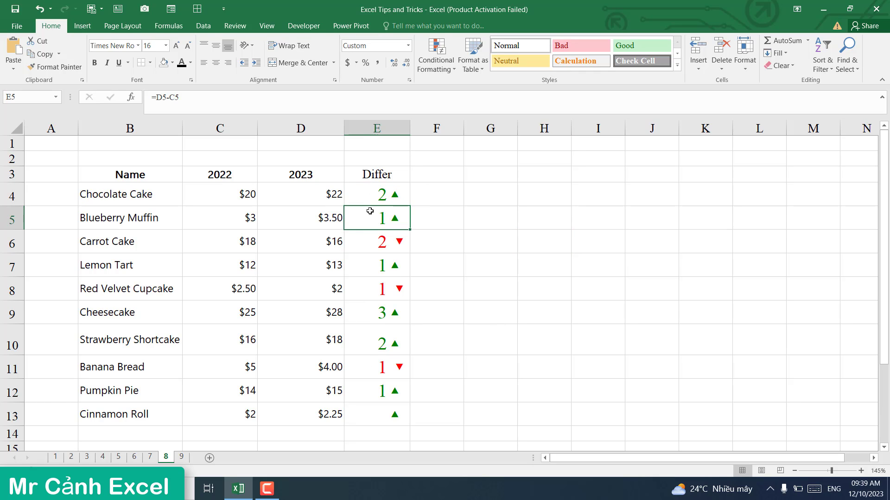
left_click(377, 243)
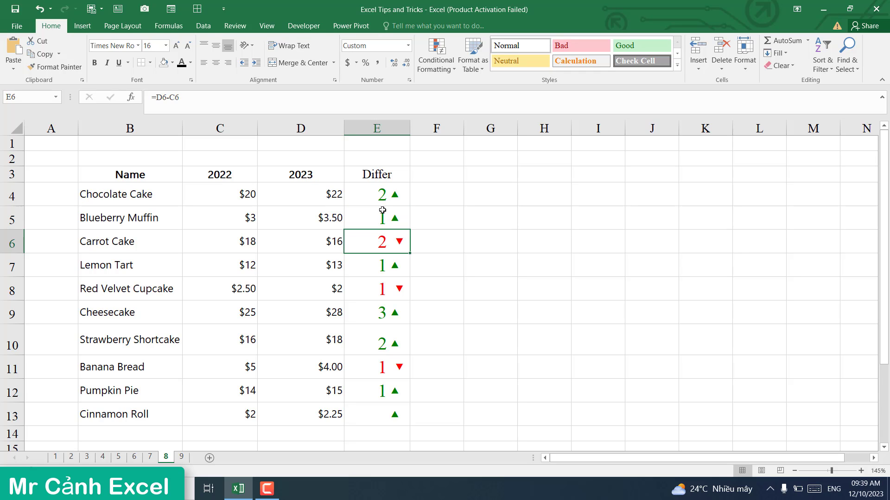
left_click(382, 212)
left_click(382, 268)
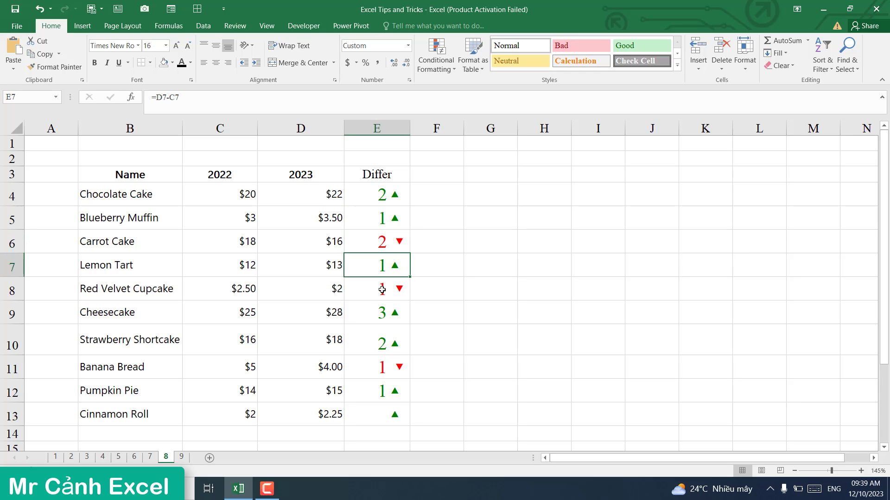
left_click(382, 293)
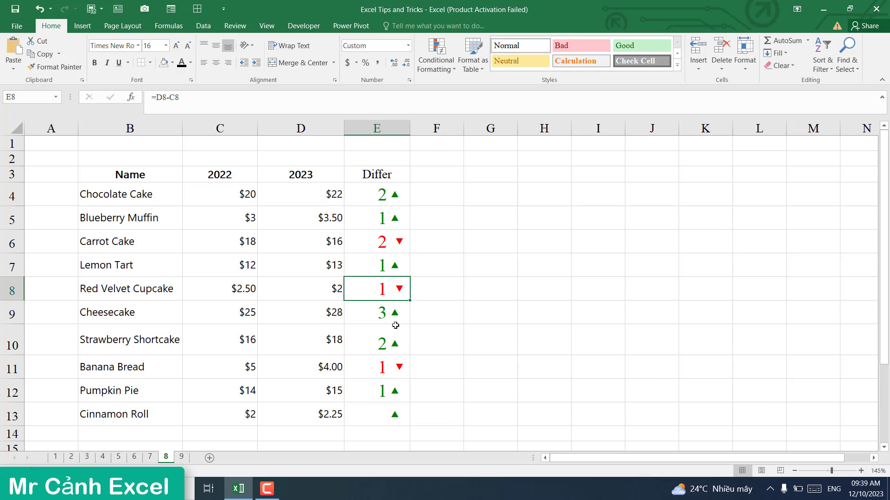
left_click(467, 279)
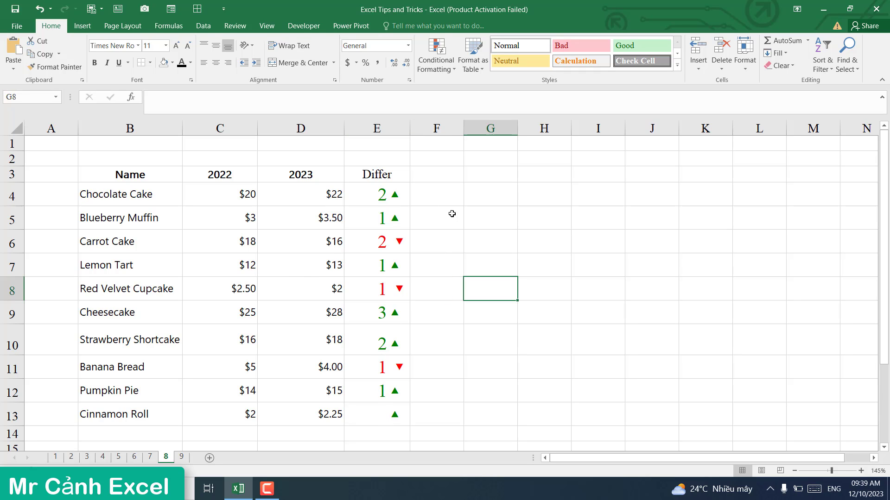
left_click(434, 191)
type("=")
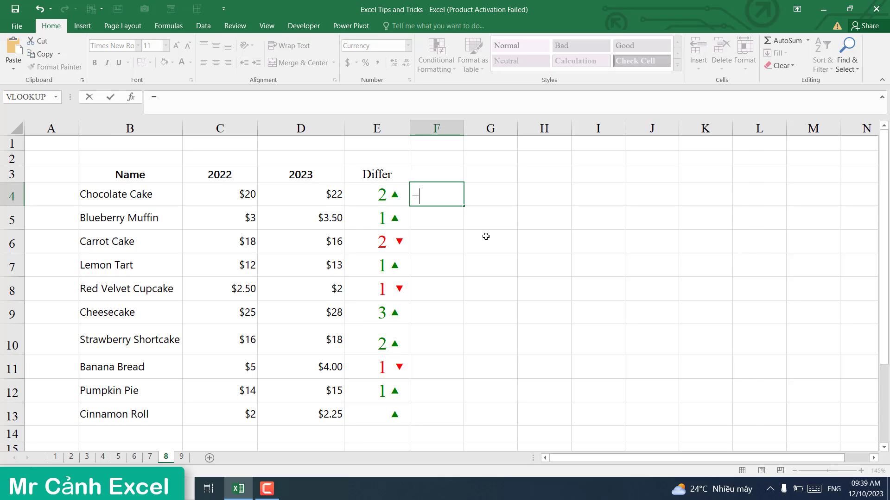
left_click(326, 199)
type("-")
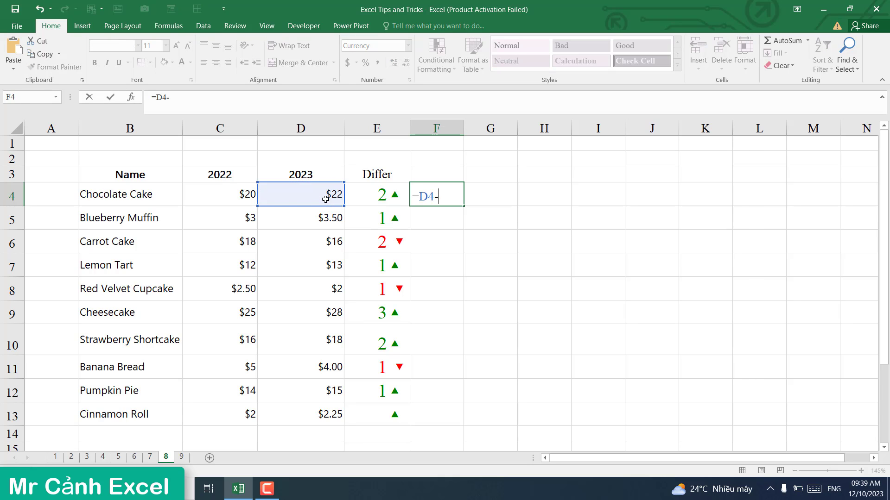
left_click(231, 196)
key("Return")
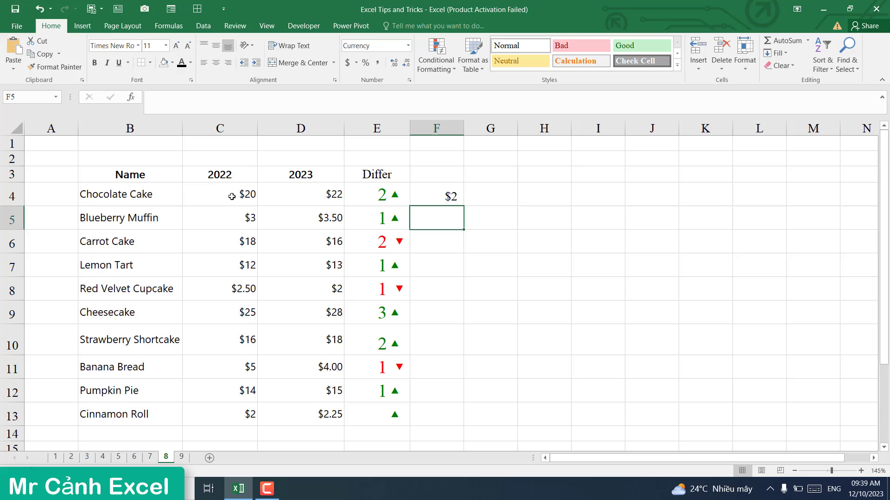
left_click(431, 198)
left_click_drag(466, 207, 456, 421)
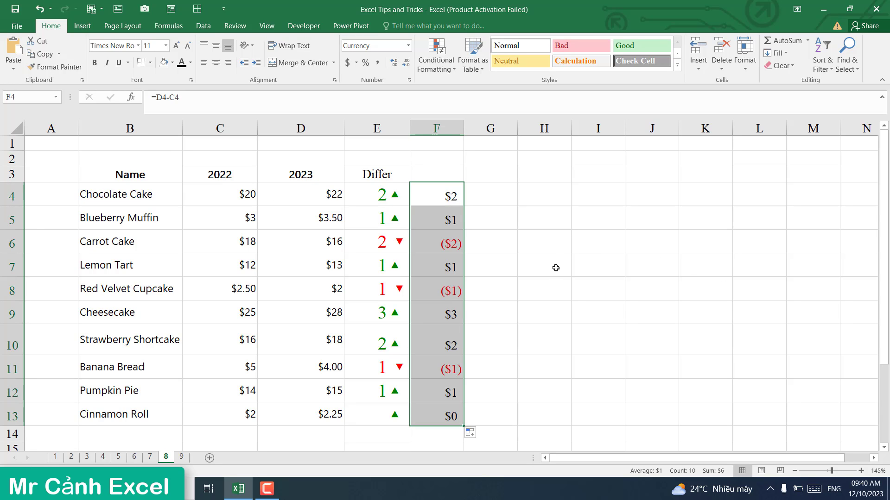
left_click(537, 200)
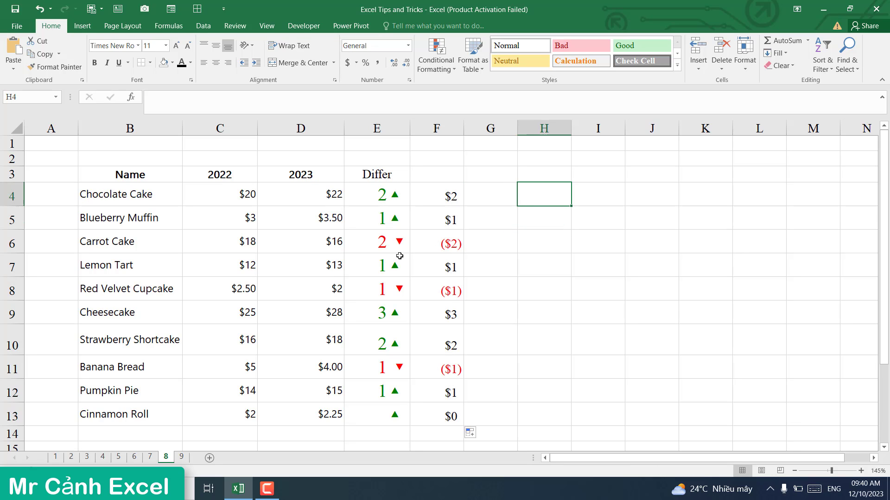
left_click(478, 161)
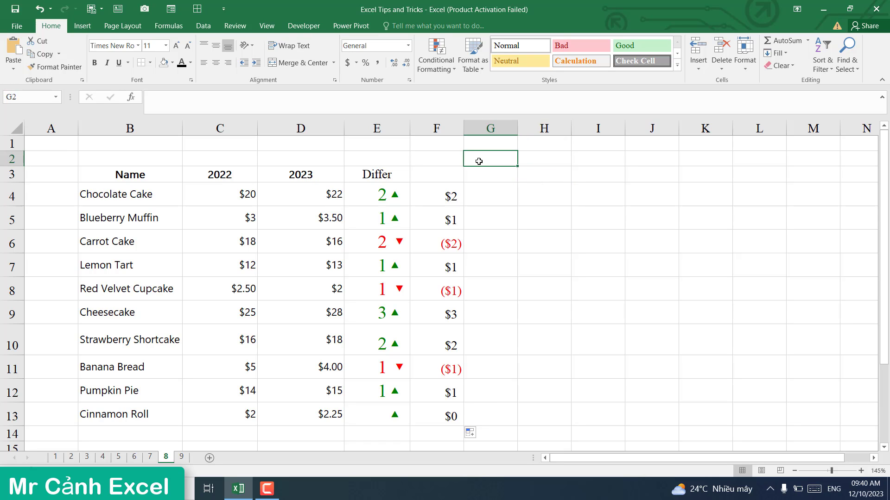
Step: Bring up the Win+. emoji picker and locate the triangle symbols among recent emojis
key("super+period")
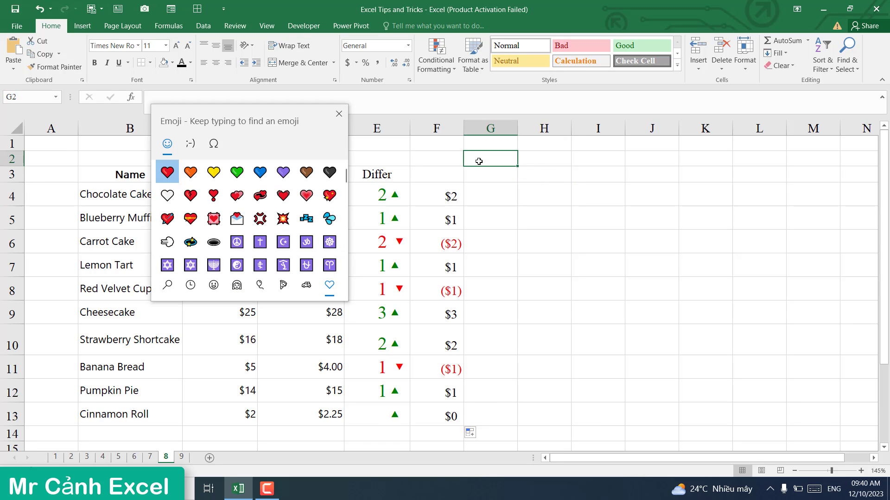
left_click_drag(279, 115, 629, 136)
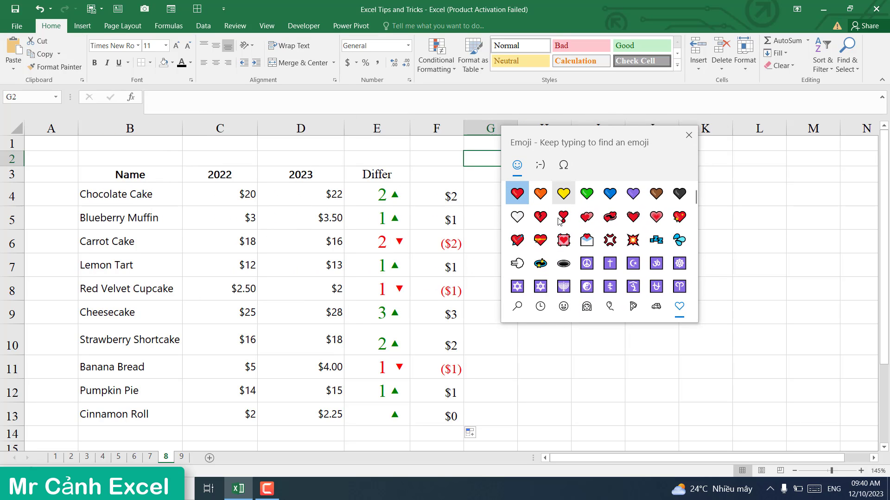
left_click(541, 174)
left_click(564, 166)
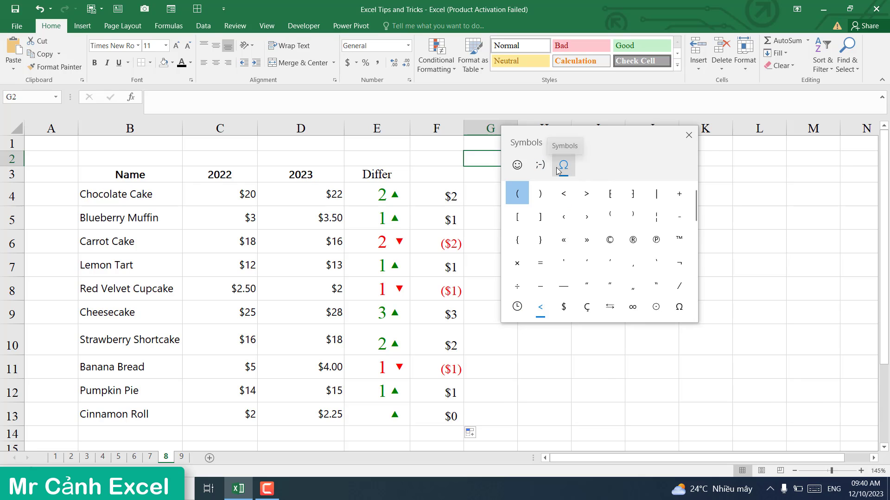
left_click(540, 165)
left_click(517, 166)
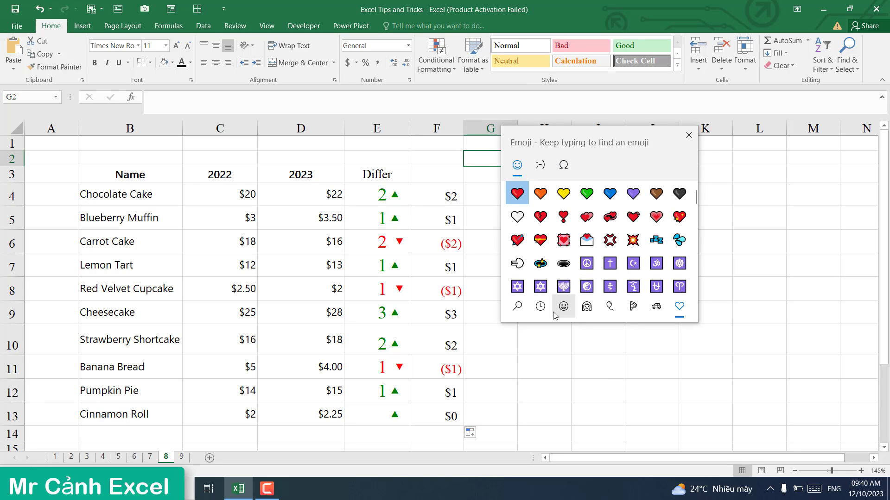
left_click(558, 308)
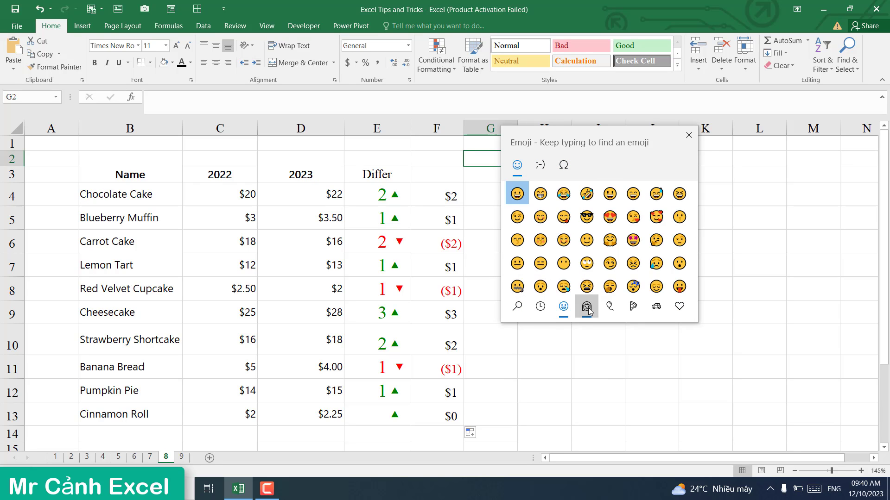
left_click(610, 306)
left_click(633, 308)
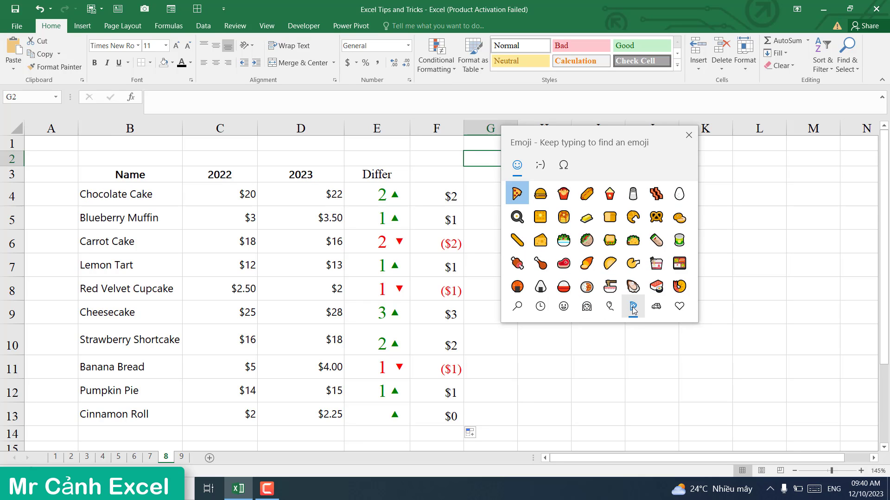
left_click(653, 308)
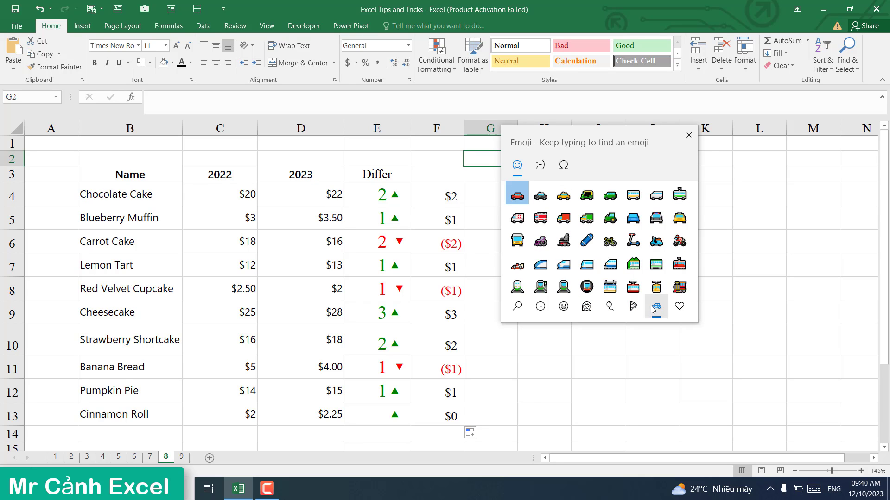
left_click(677, 307)
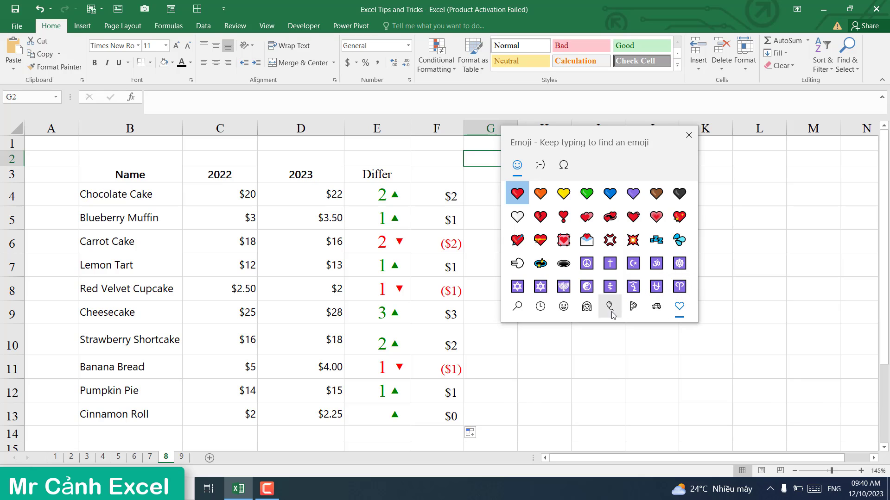
left_click(559, 308)
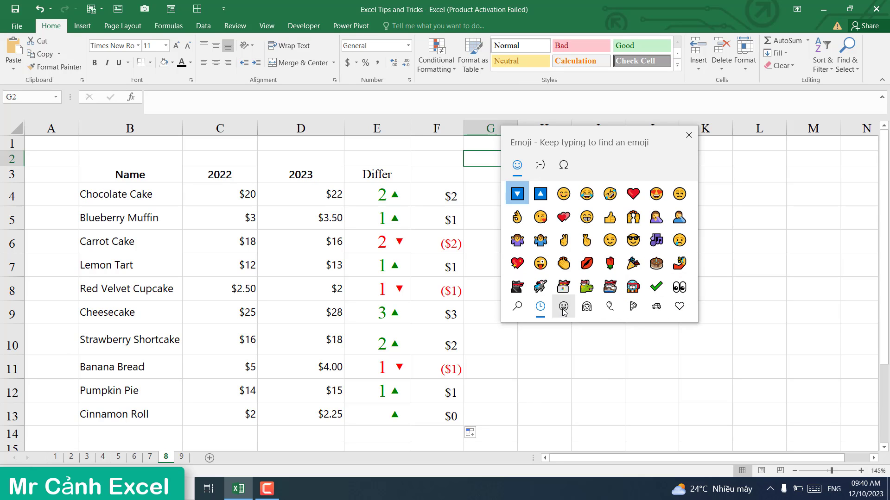
left_click(541, 308)
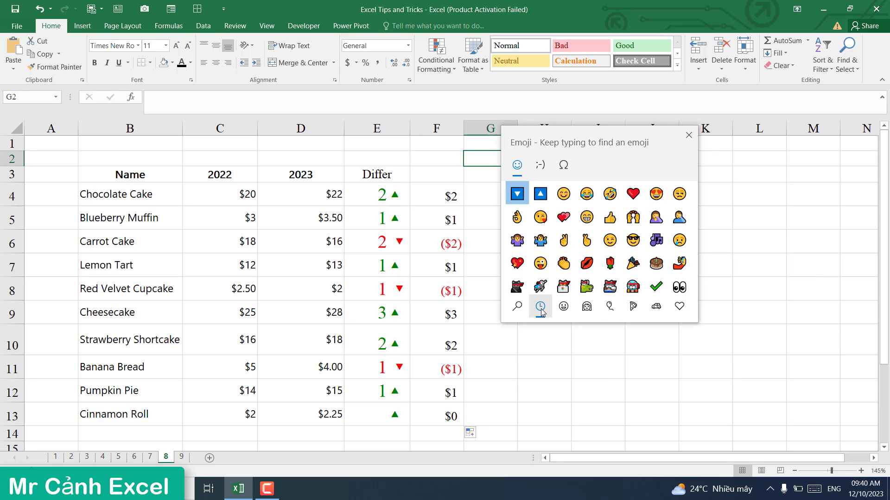
Step: Insert the ▼ and ▲ triangles into cell G2
left_click(518, 195)
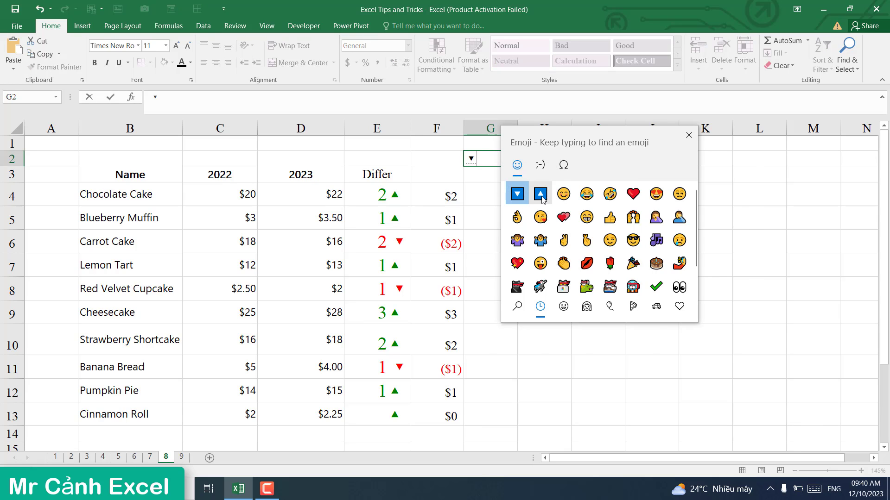
left_click(540, 194)
left_click(664, 177)
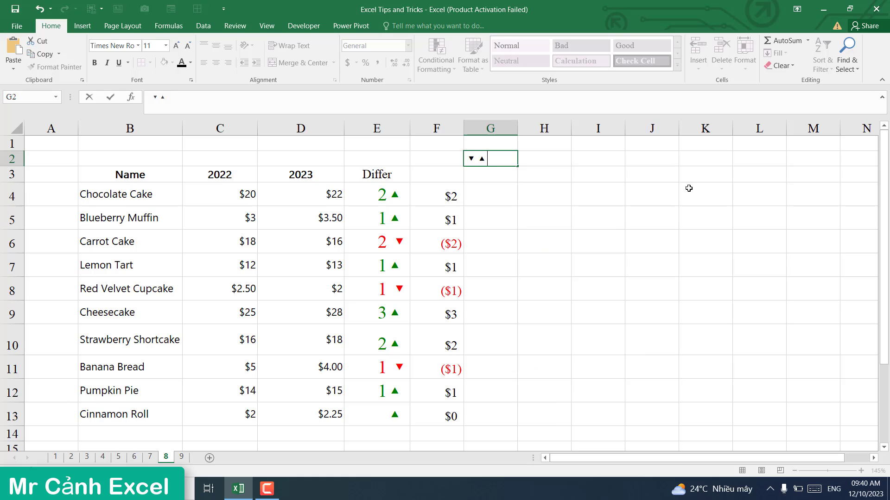
left_click(508, 225)
left_click(490, 158)
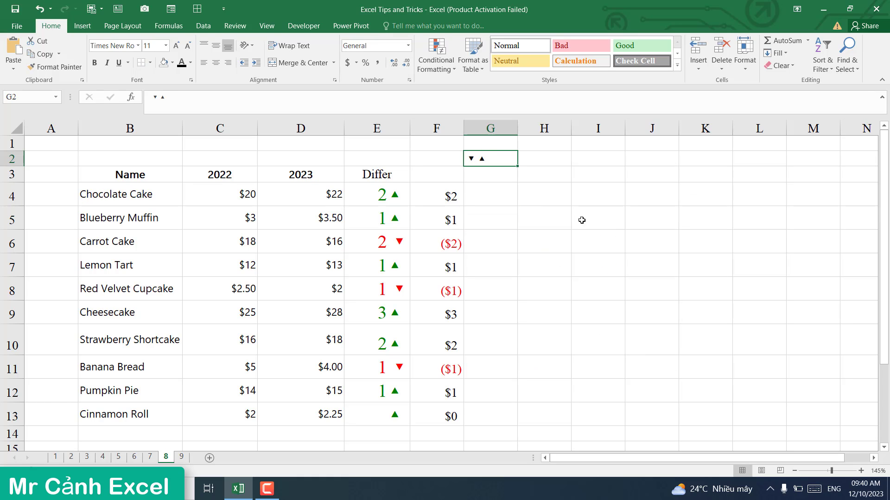
left_click(557, 220)
left_click(487, 172)
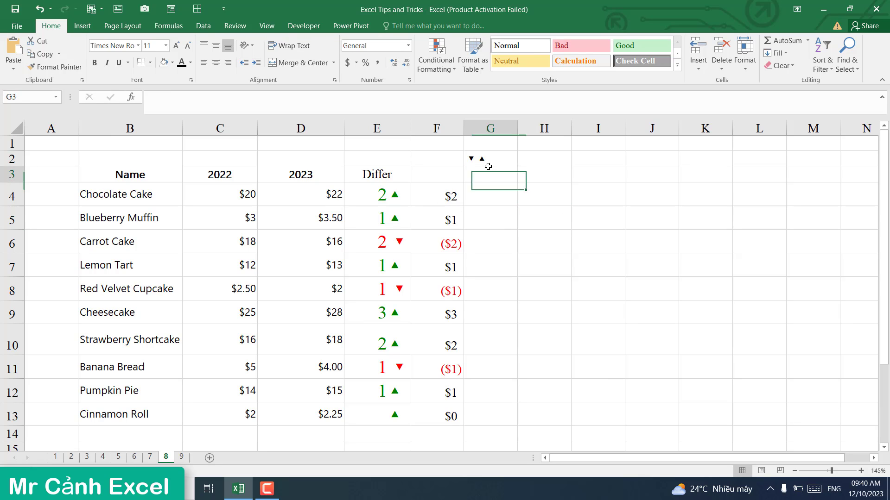
left_click(496, 158)
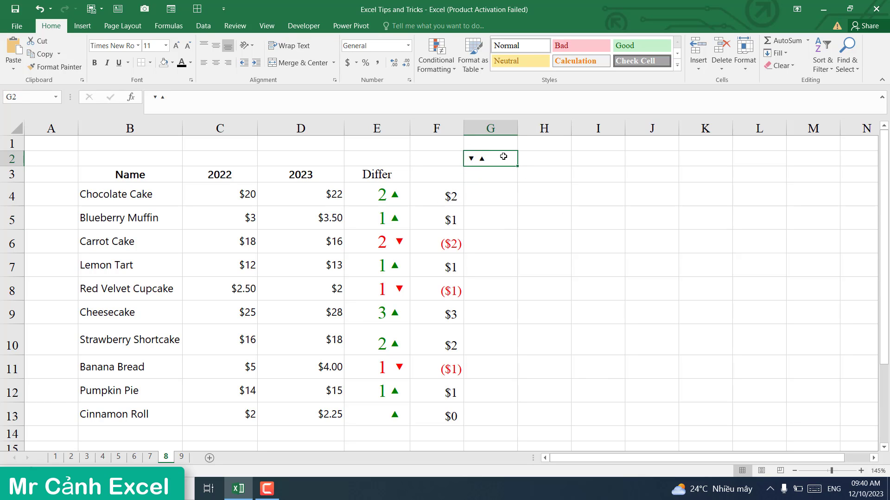
Step: Copy the two triangle symbols from the formula bar and select F4:F13
right_click(157, 98)
left_click(176, 121)
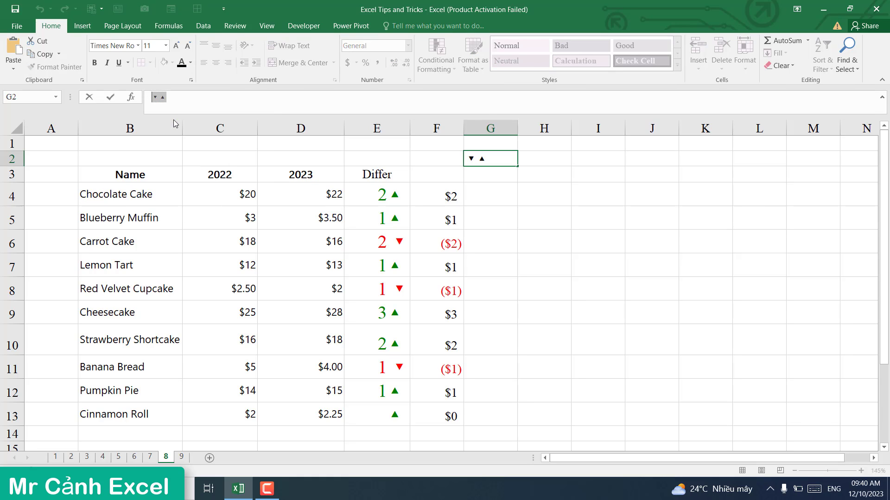
left_click_drag(438, 197, 440, 417)
Step: Bring up the Custom number format category in Format Cells for F4:F13
right_click(436, 261)
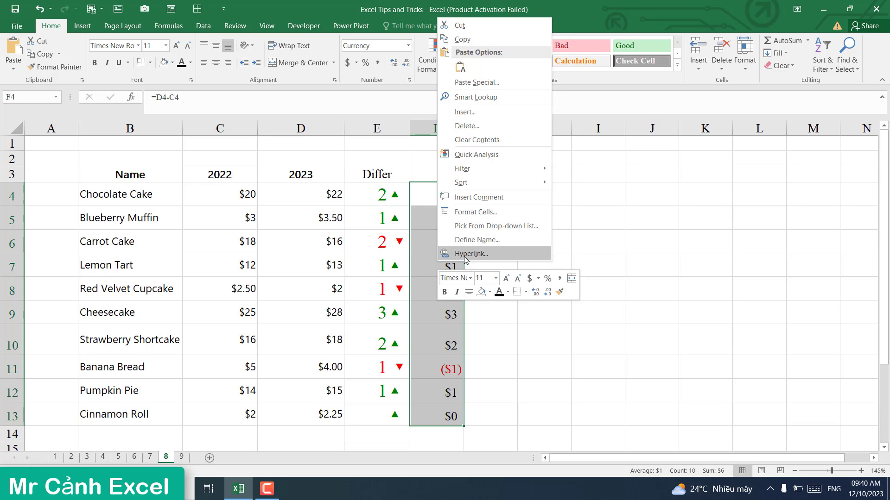
left_click(484, 213)
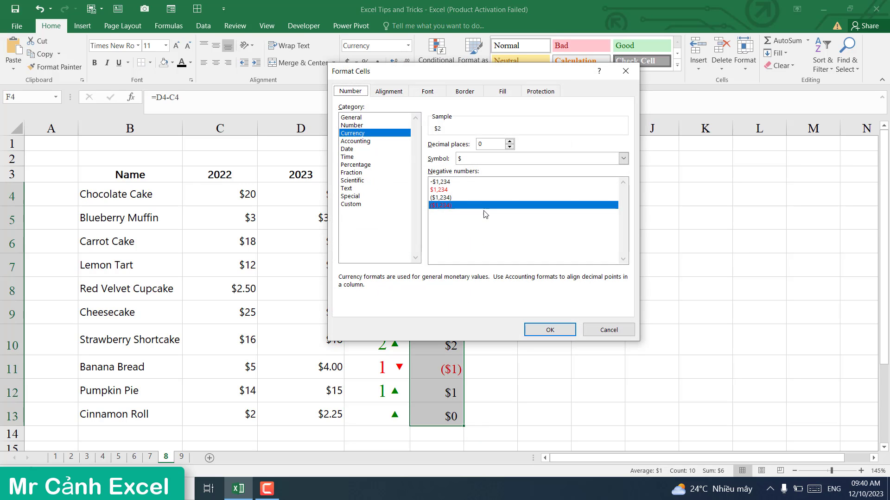
left_click(355, 203)
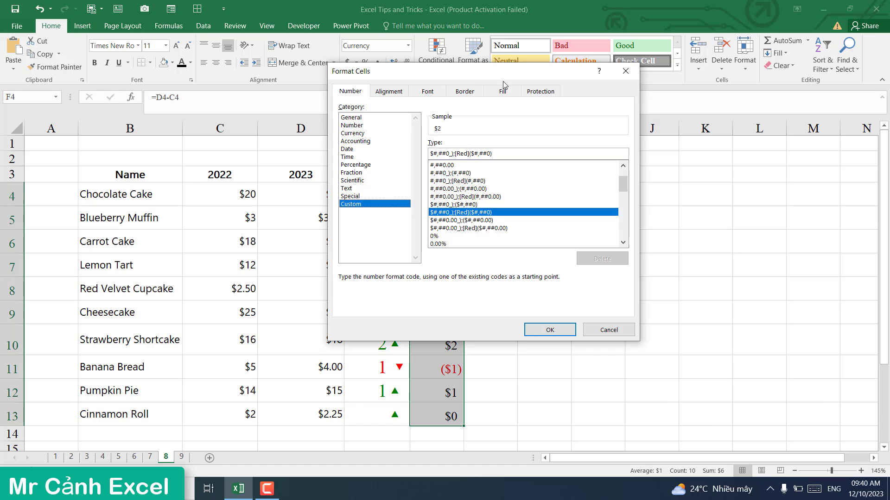
left_click_drag(489, 76, 500, 84)
left_click_drag(572, 100, 650, 100)
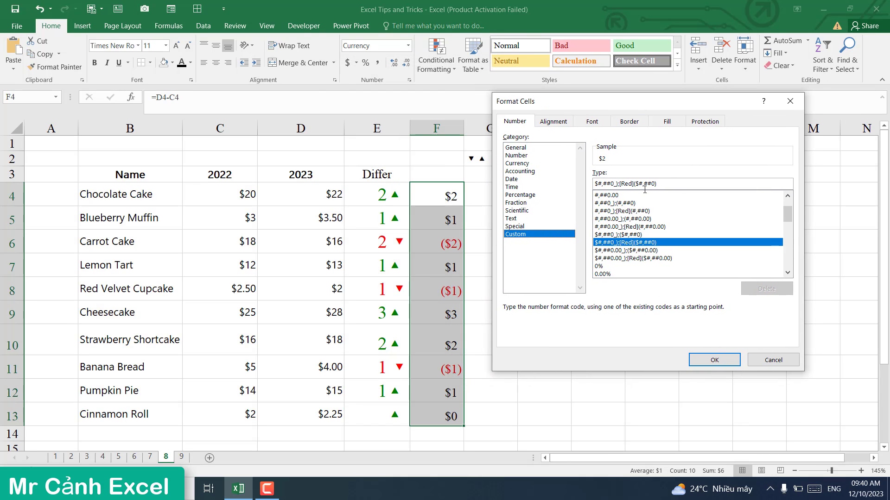
Step: Replace the Type code with [color10]#,### "▼"; [red]#,### "▲" using the pasted triangles
key("Tab")
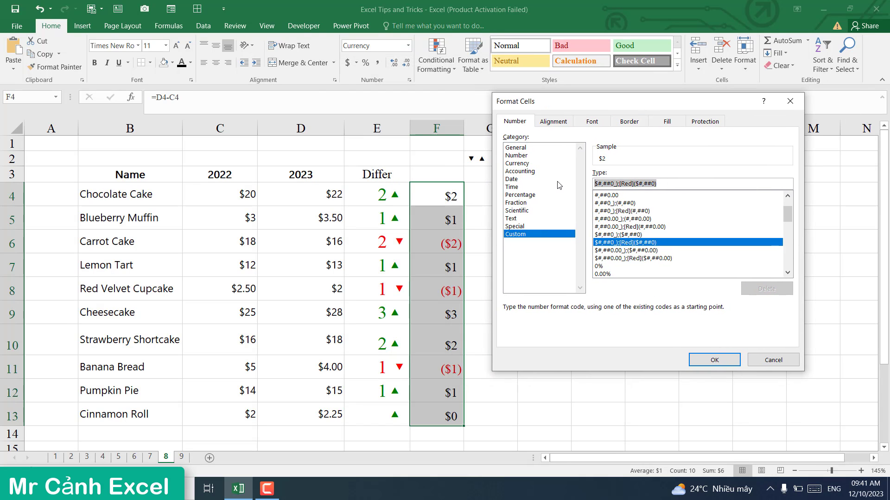
key("BackSpace")
right_click(615, 184)
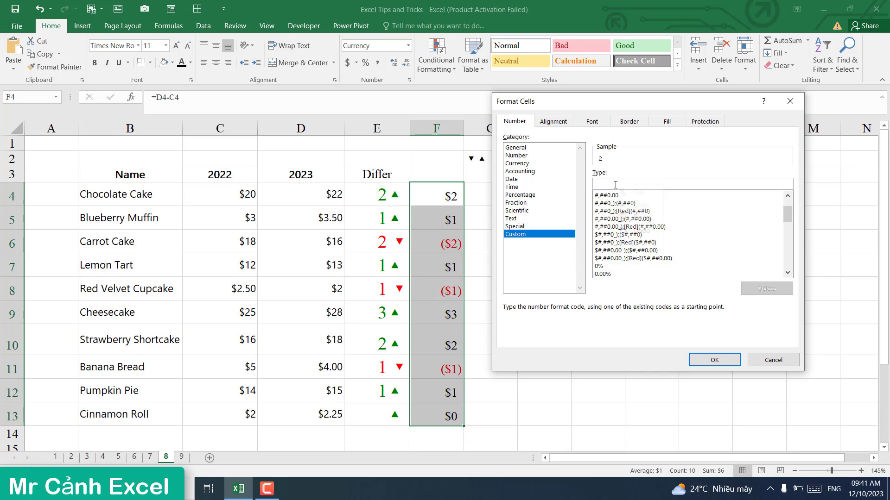
left_click(639, 217)
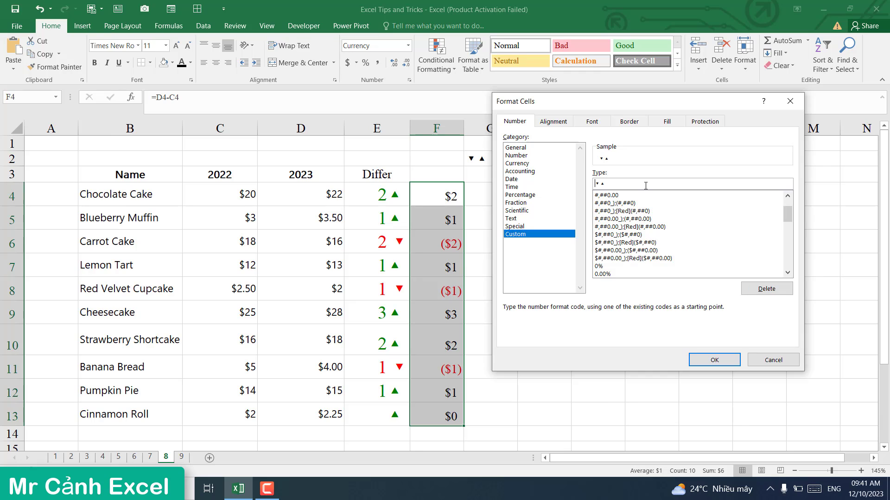
type("[")
type("color10")
type("]")
type("#,###")
type(" \" ▾\"")
type(";")
type(" [red")
type("]")
type("#,#")
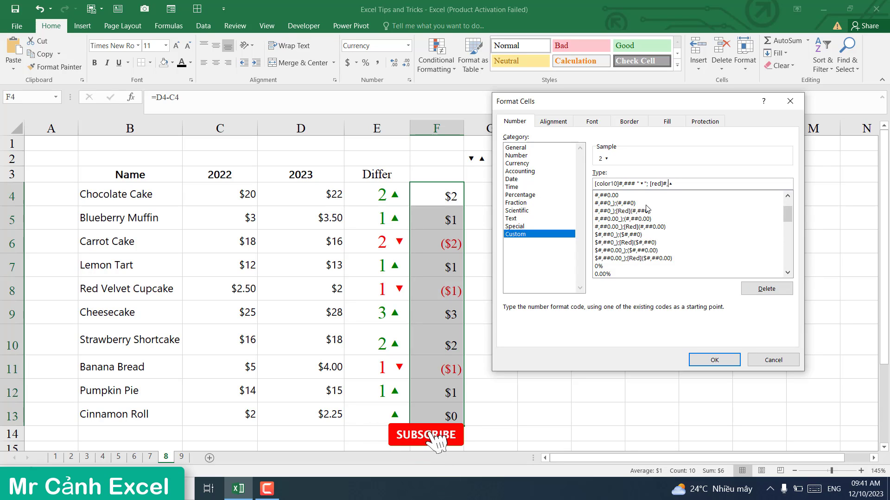
type("## ")
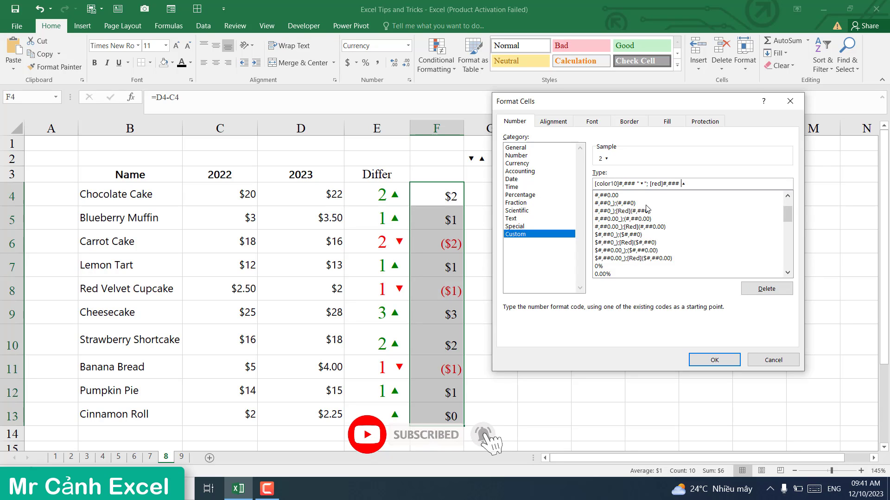
type("\" ▴\"")
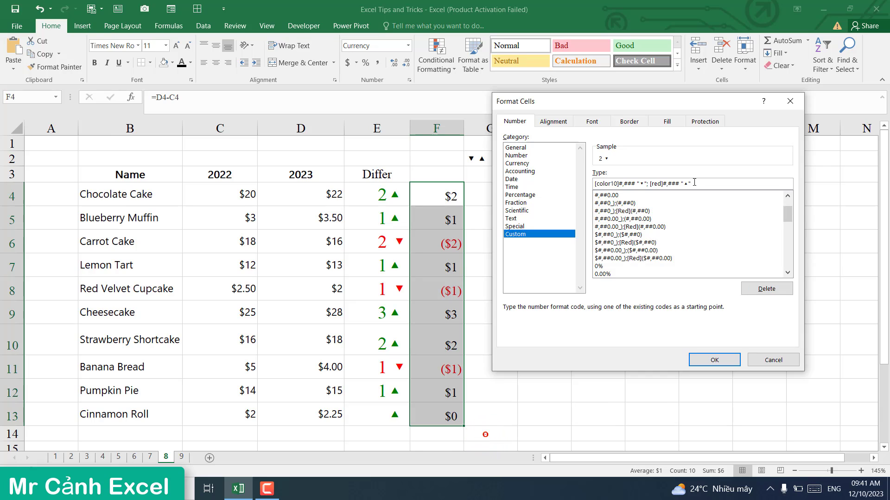
left_click(644, 185)
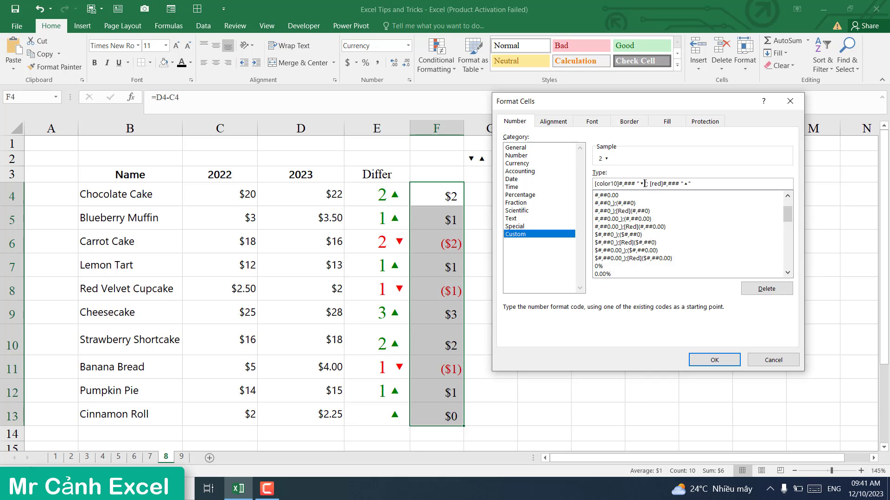
Step: Copy the ▲ from the end of the format code and paste it before the ▼ in the positive section
left_click_drag(688, 185, 683, 185)
right_click(687, 185)
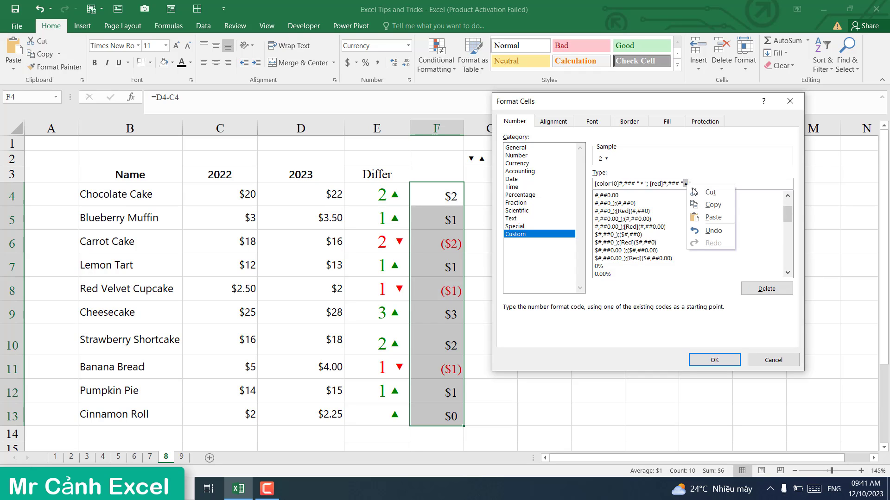
left_click(713, 209)
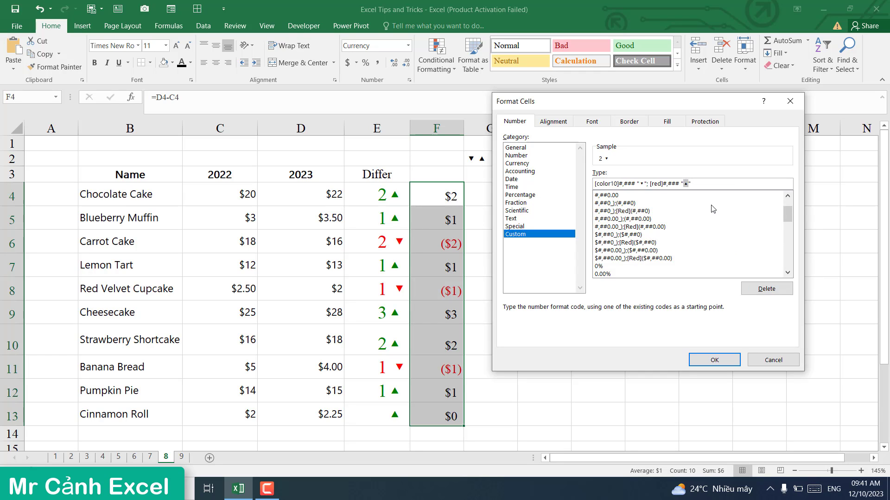
left_click(640, 185)
right_click(640, 182)
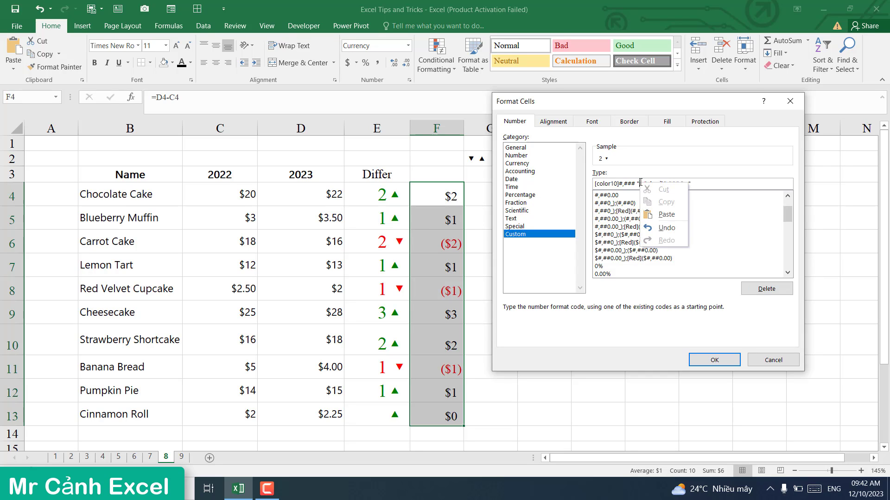
left_click(663, 214)
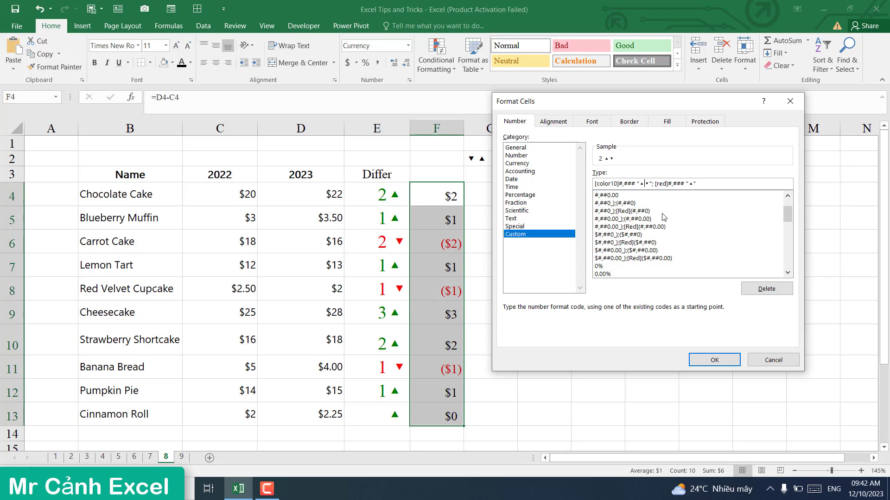
Step: Replace the negative section's ▲ with ▼ and apply the arrow format to F4:F13
left_click_drag(644, 184, 647, 184)
right_click(647, 185)
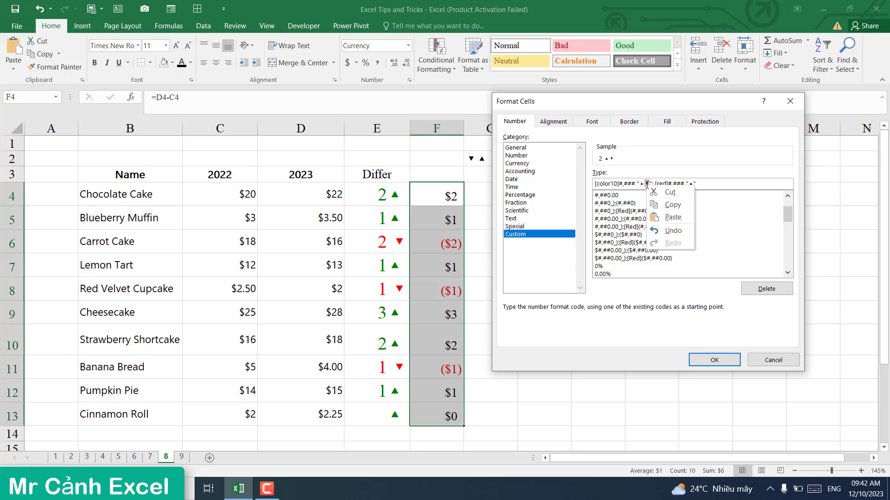
left_click(670, 204)
left_click_drag(692, 185, 689, 185)
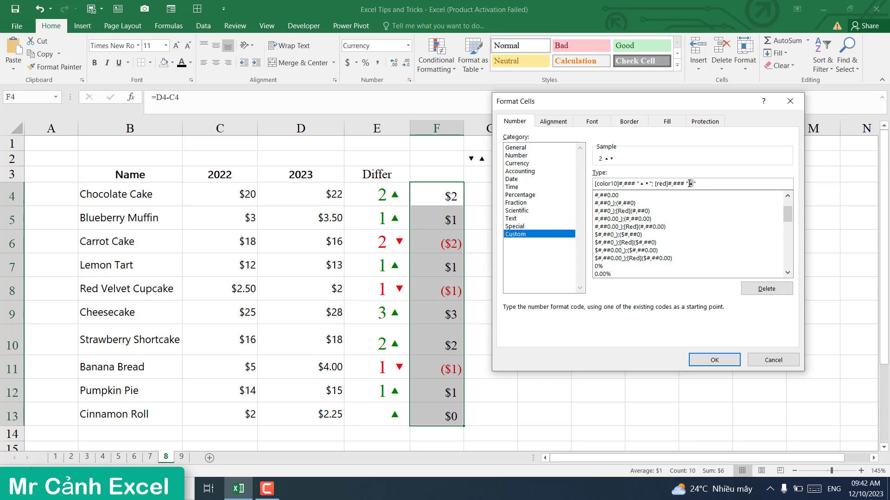
right_click(691, 184)
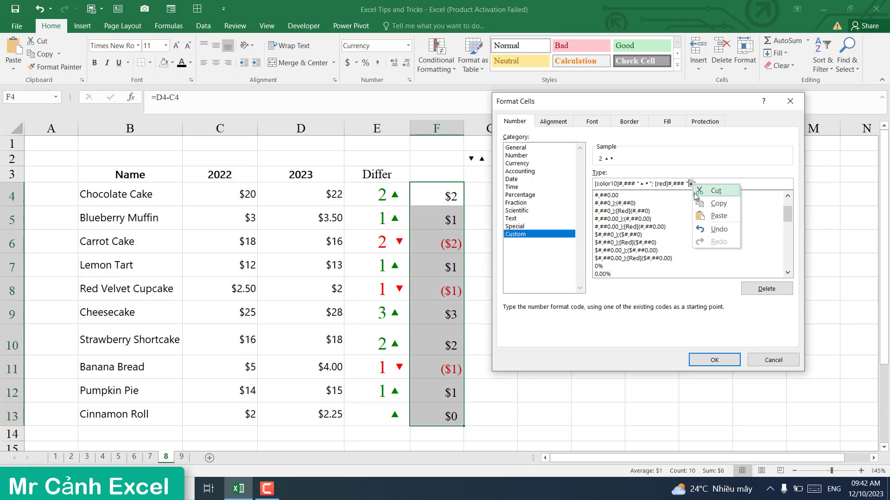
left_click(711, 216)
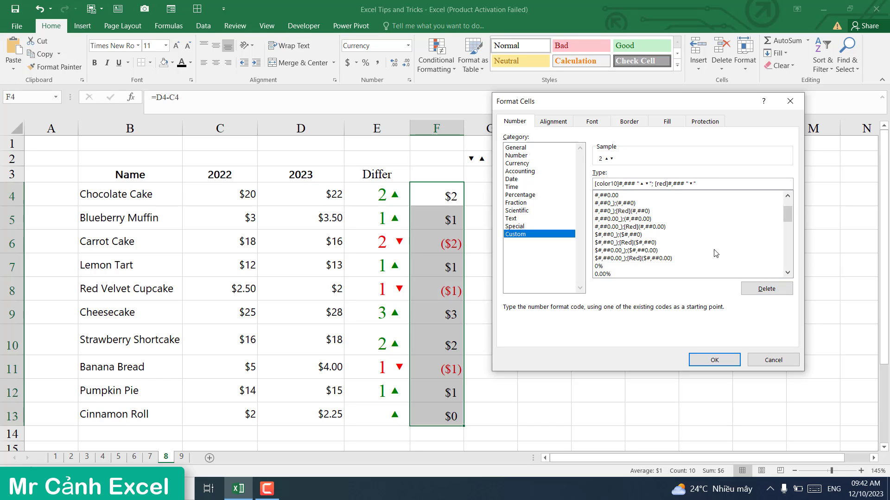
left_click(724, 362)
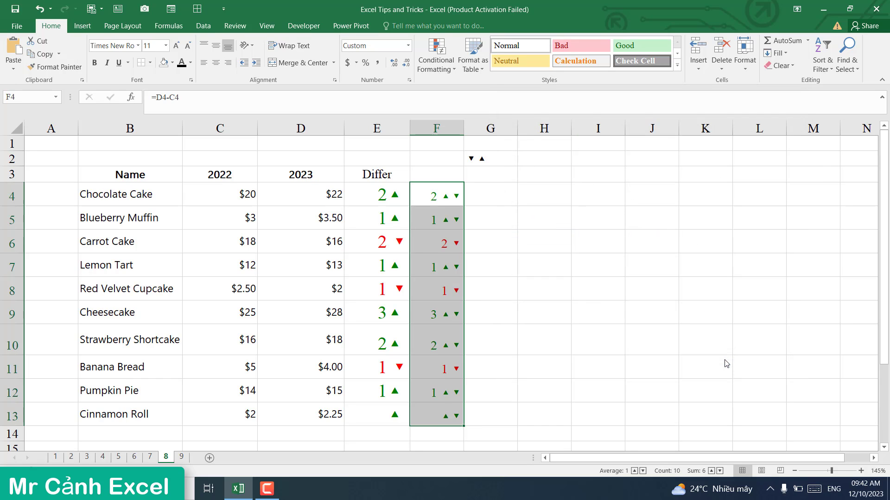
Step: Reselect F4:F13 and bring up Format Cells for the range
left_click(627, 240)
left_click(444, 201)
left_click_drag(444, 221, 453, 414)
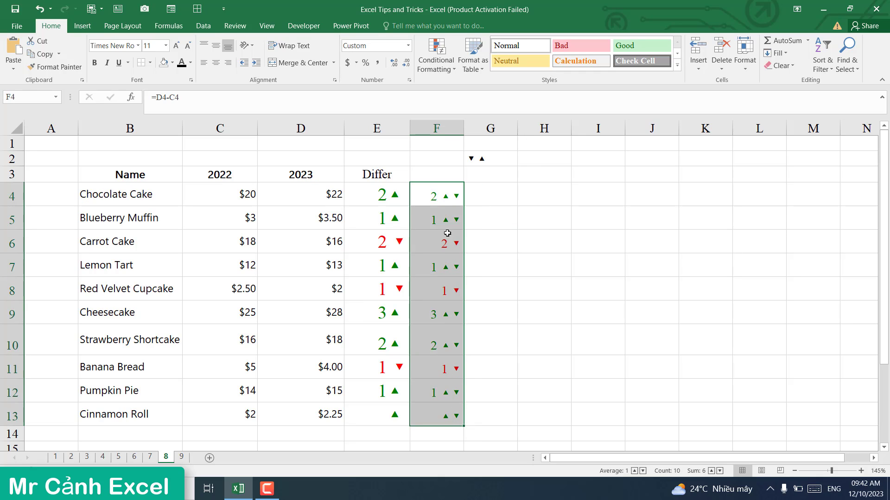
right_click(444, 200)
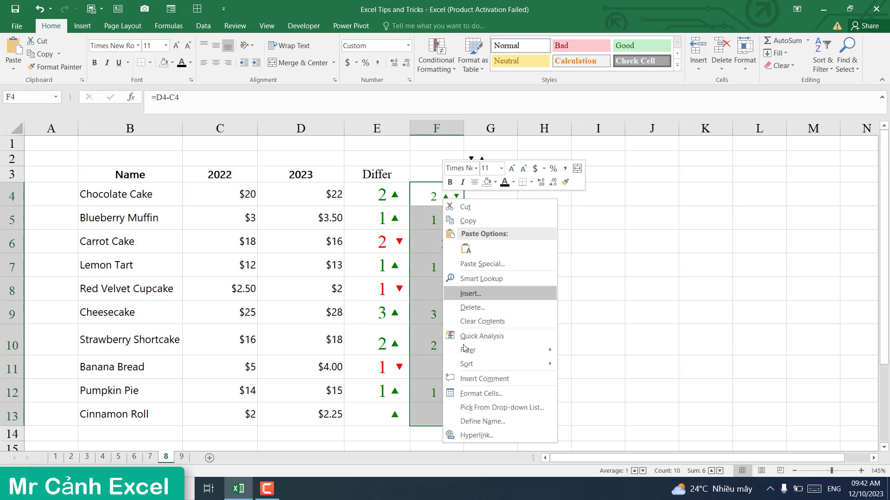
left_click(471, 395)
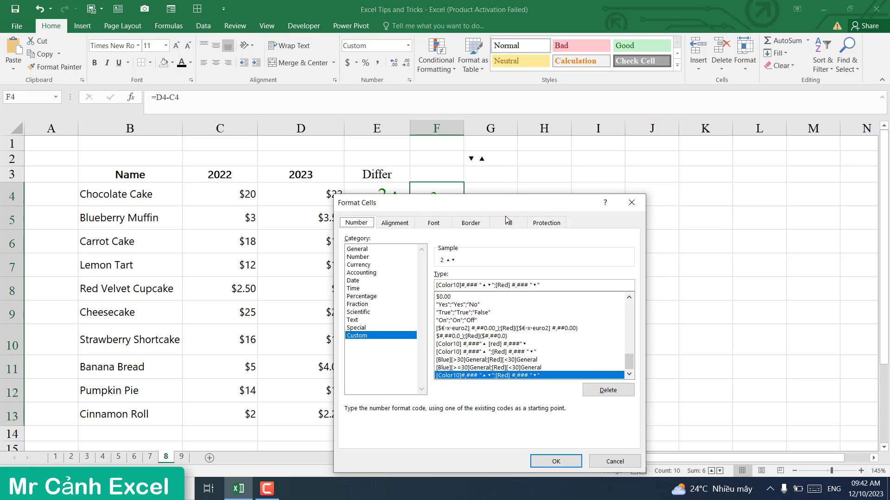
Step: Delete the stray ▼ from the positive section of the custom code and apply it
left_click_drag(690, 178, 716, 122)
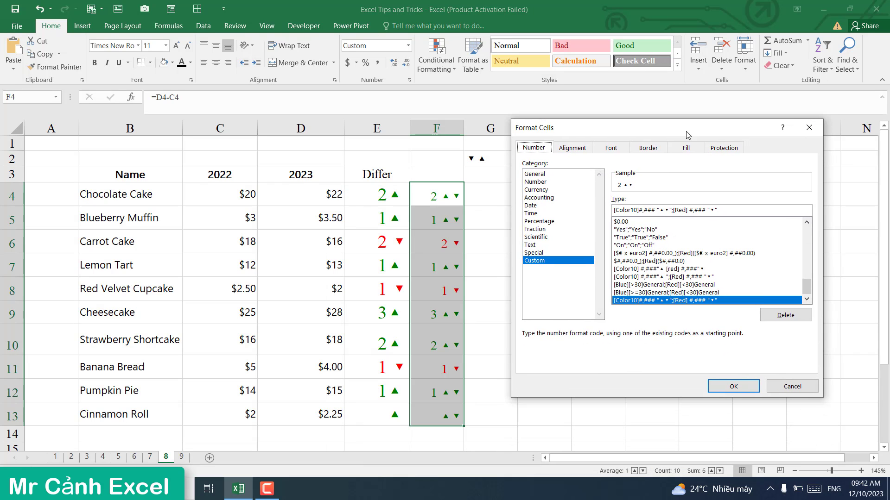
left_click(668, 210)
key("BackSpace")
key("BackSpace")
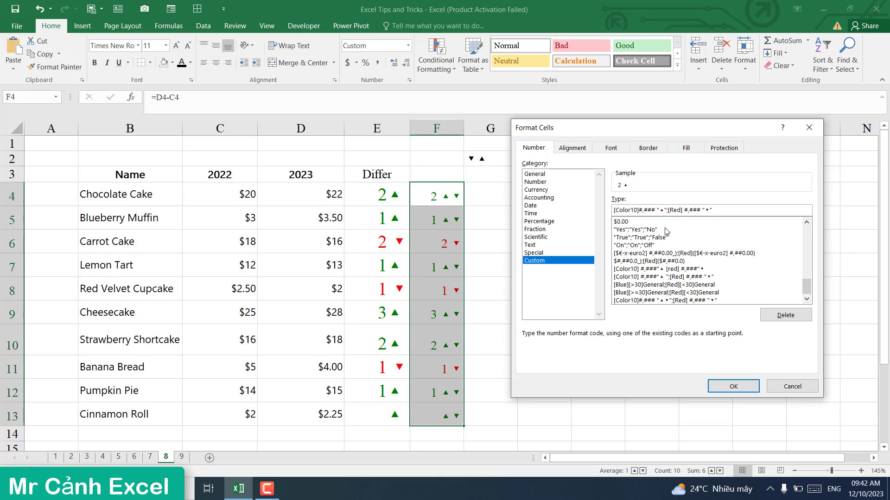
left_click(737, 387)
left_click(613, 262)
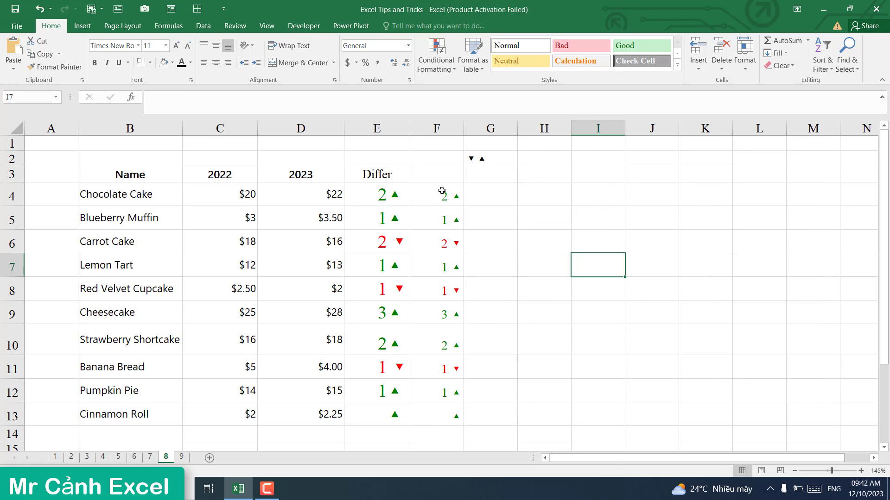
Step: Increase the font of the F4:F13 differences three steps to size 16
left_click_drag(442, 192, 447, 414)
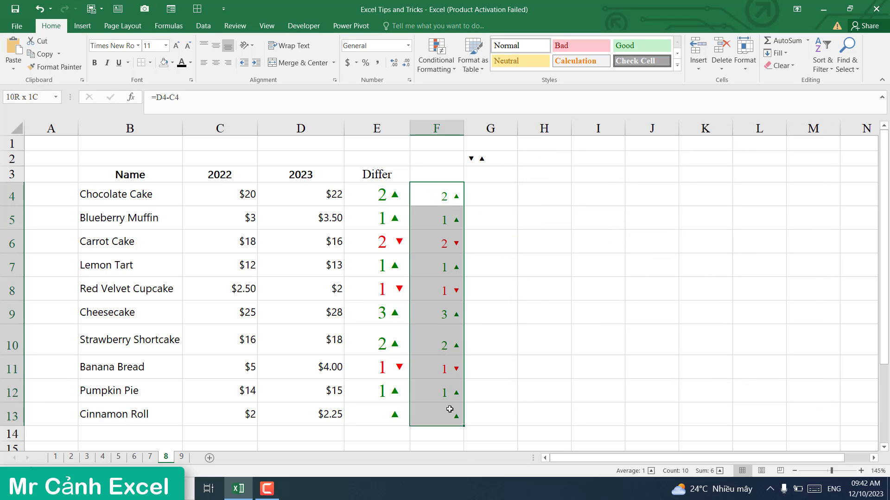
left_click(176, 45)
left_click(176, 46)
left_click(176, 46)
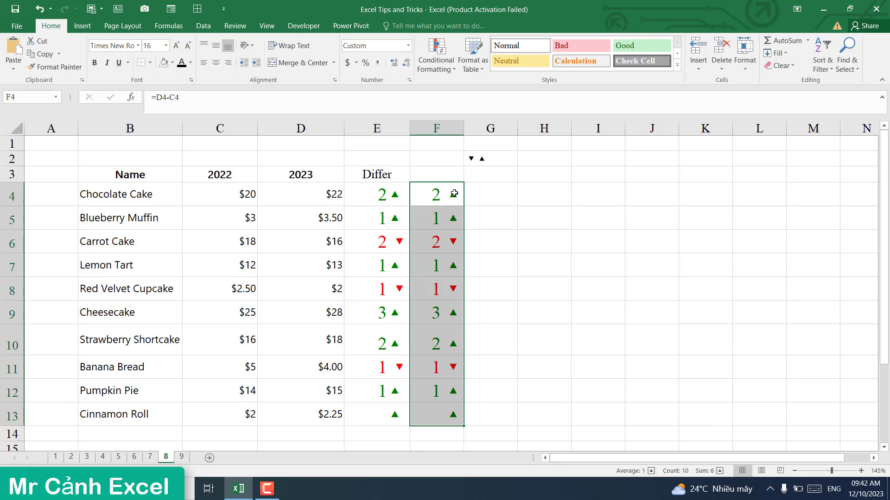
left_click(582, 264)
left_click_drag(438, 195, 449, 391)
left_click(535, 359)
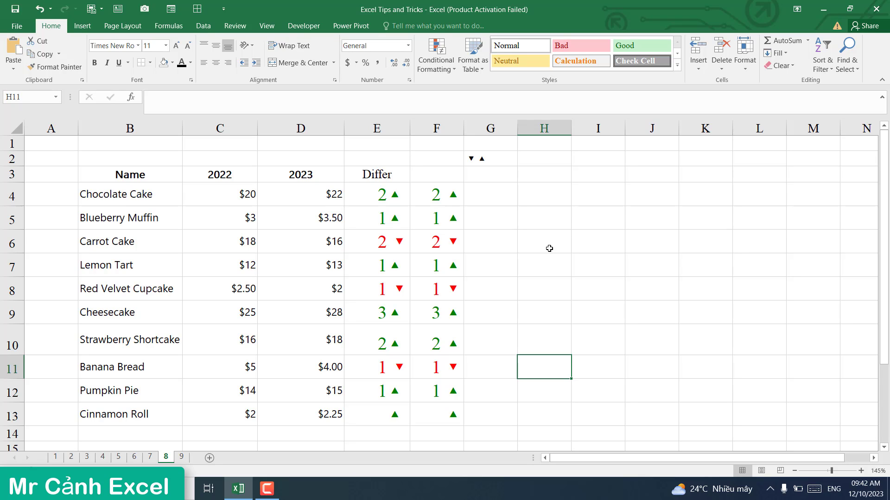
left_click(552, 256)
Step: On sheet 9, inspect the yearly values in C4:F13 for several baked goods
left_click(181, 457)
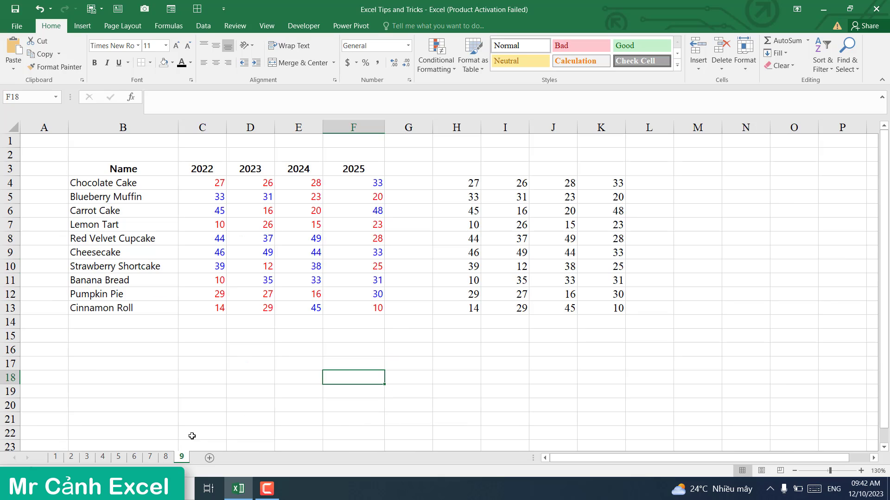
left_click(272, 373)
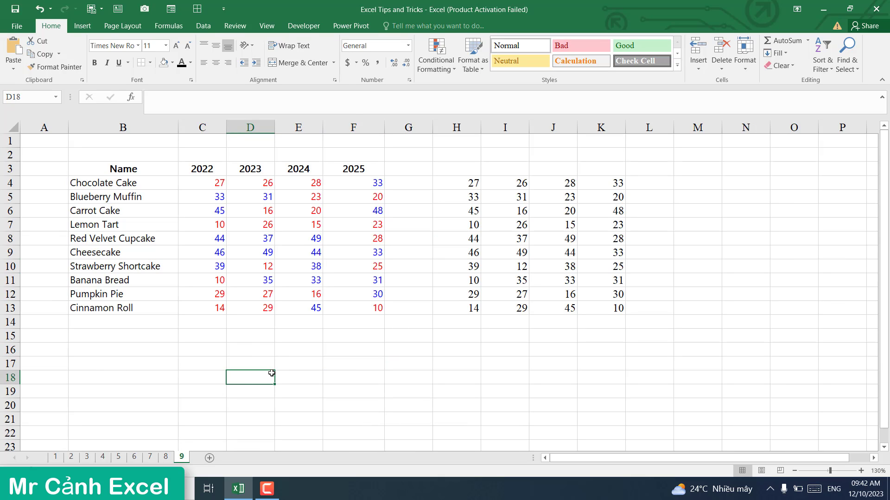
left_click_drag(196, 182, 354, 308)
left_click(285, 335)
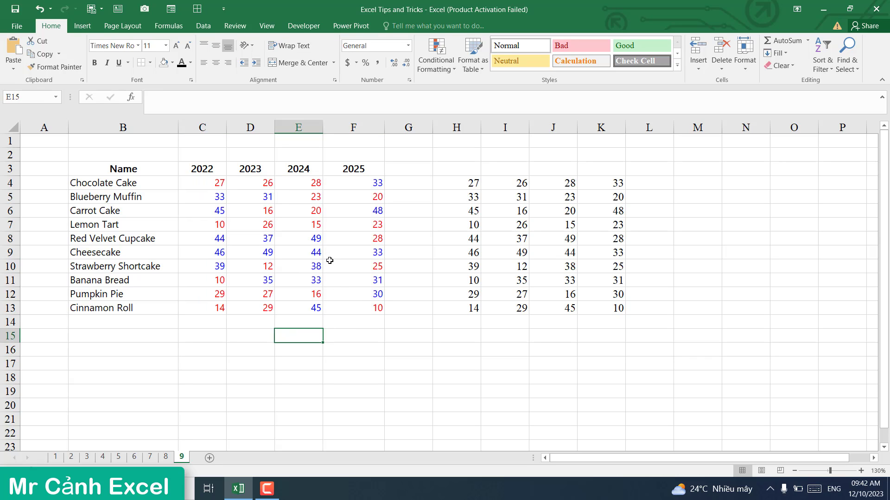
left_click(221, 197)
left_click(260, 199)
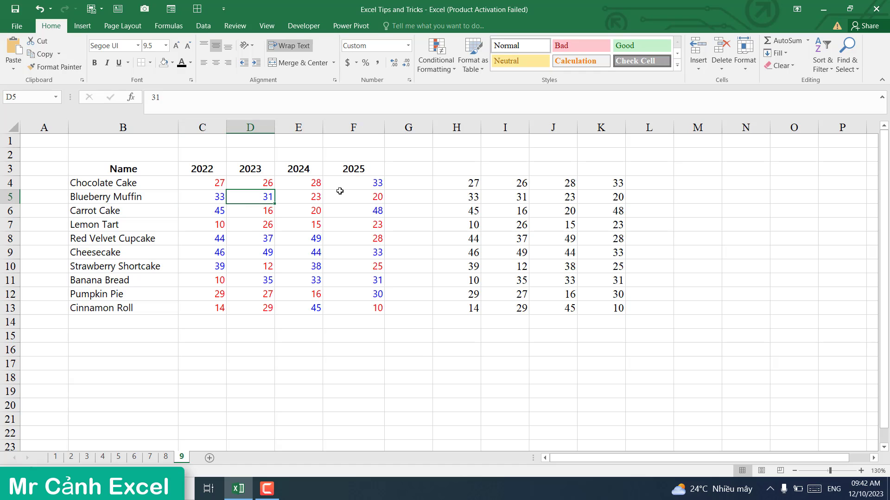
left_click(370, 184)
left_click(371, 213)
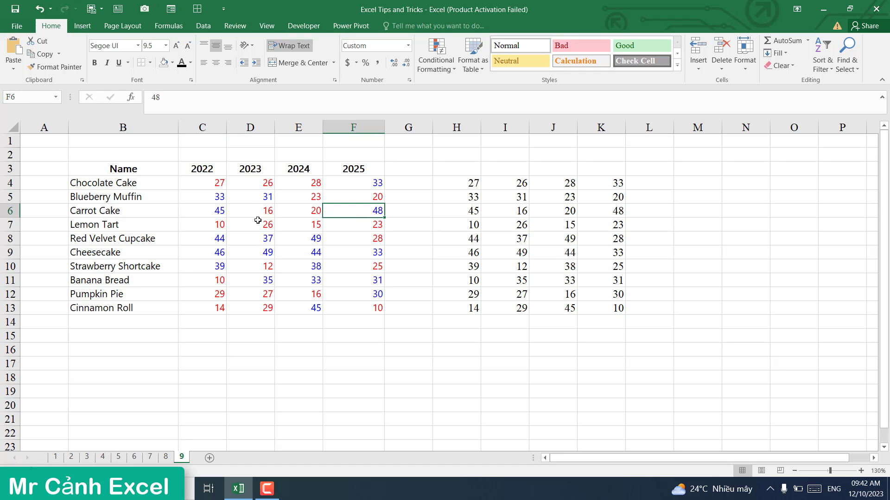
left_click(222, 282)
left_click(221, 294)
left_click(269, 297)
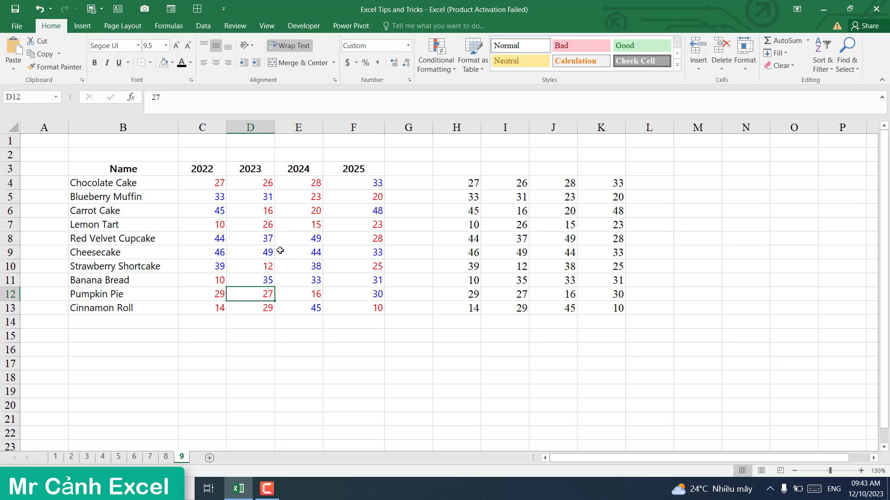
Step: Change Red Velvet Cupcake's 2023 value in D8 from 37 to 25
left_click(269, 240)
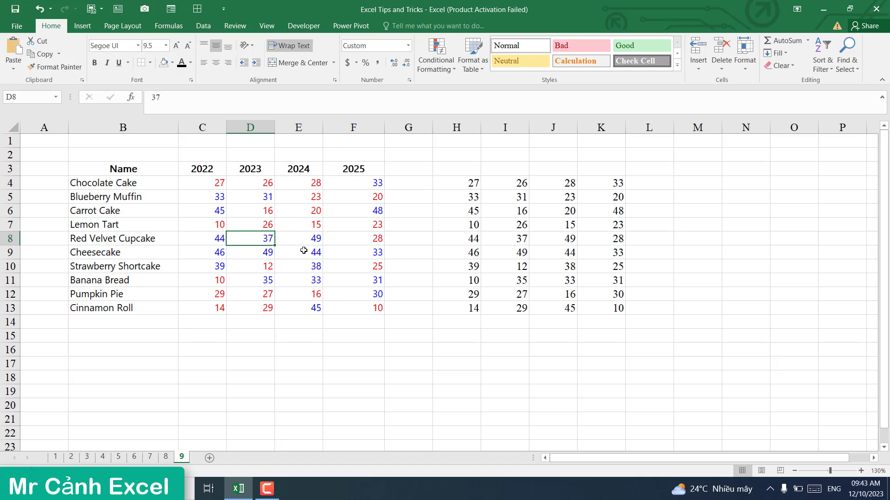
type("25")
key("Return")
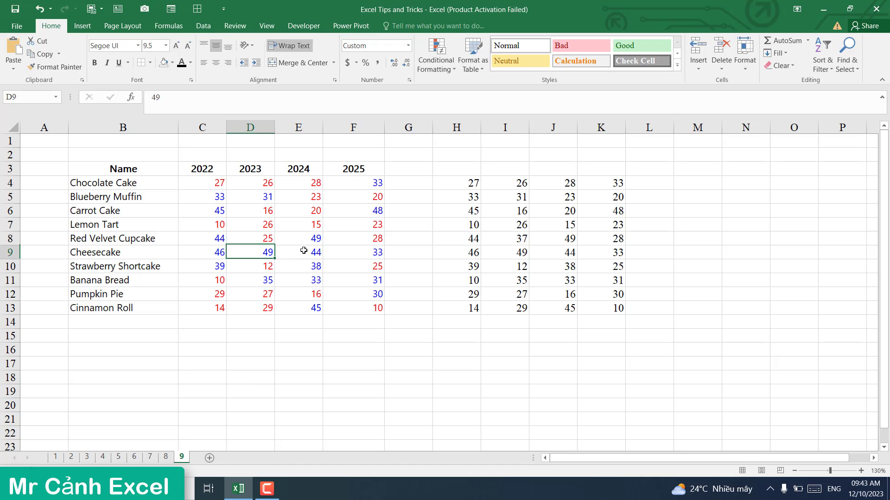
left_click(268, 239)
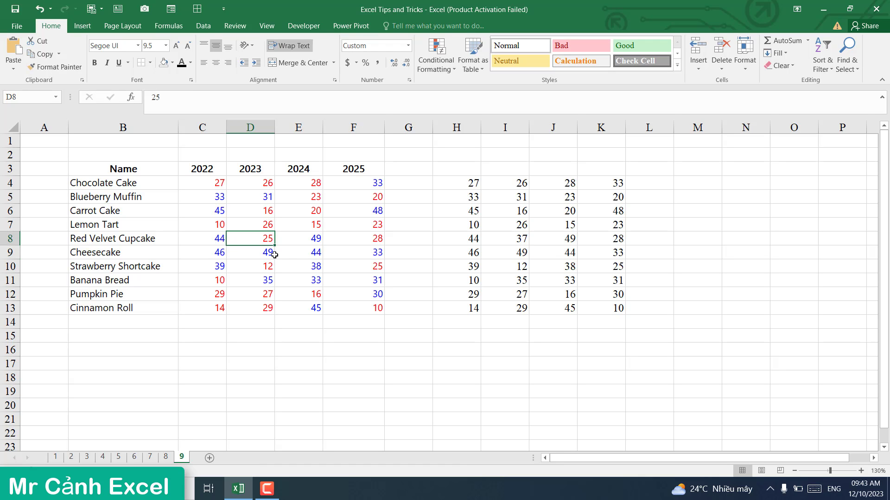
left_click(317, 280)
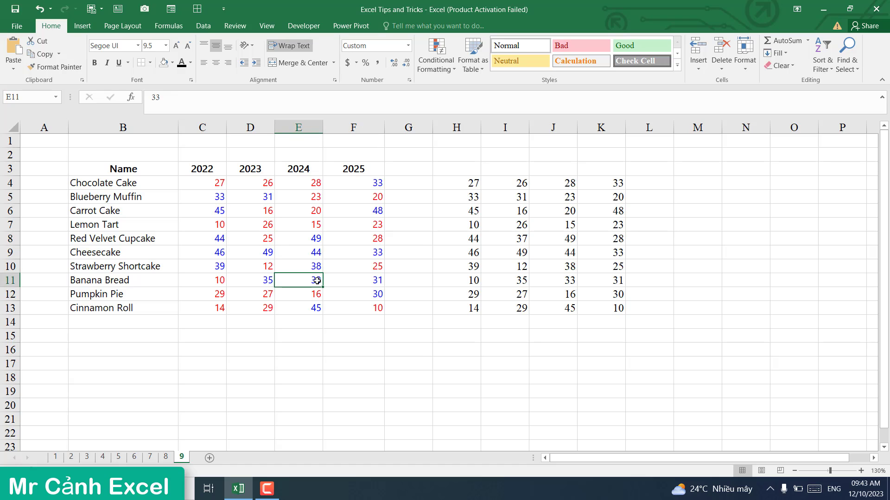
left_click(315, 239)
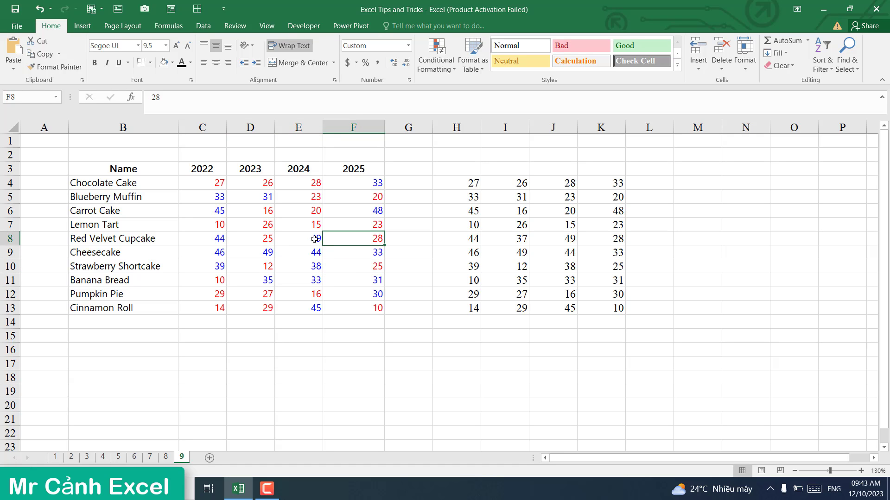
Step: Select H4:K13 and bring up the Custom category in Format Cells
left_click_drag(461, 180, 602, 308)
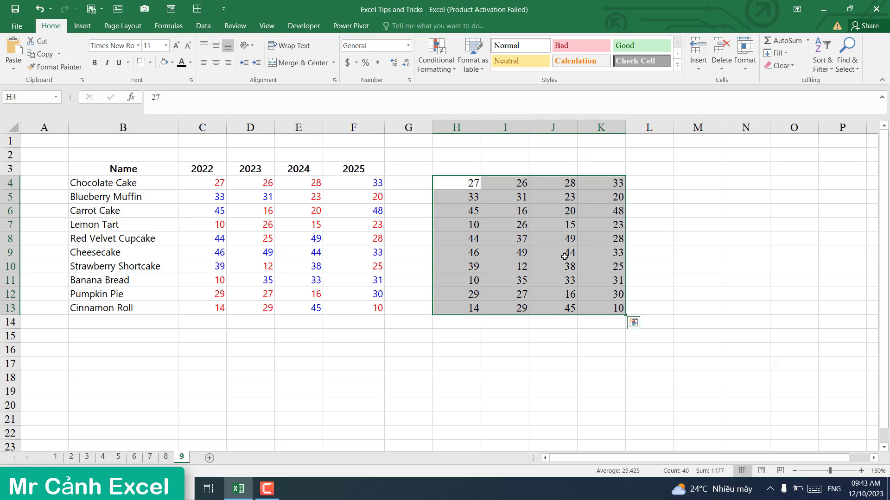
right_click(538, 232)
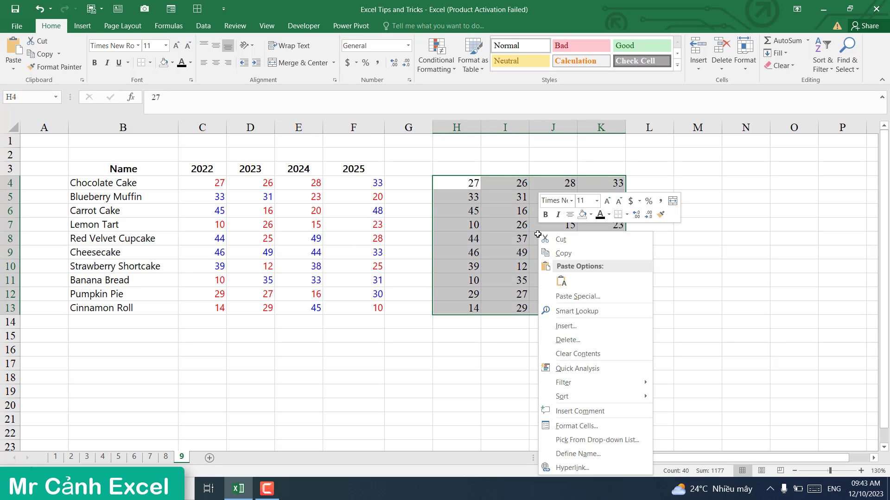
left_click(578, 425)
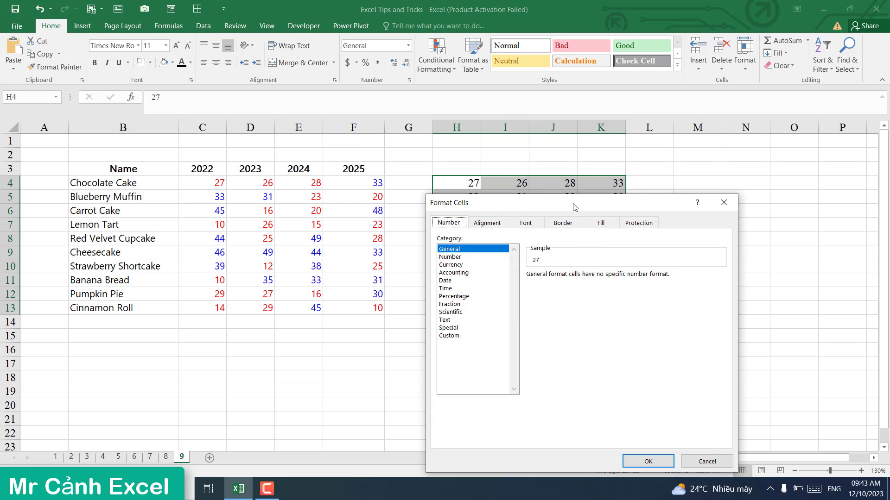
left_click_drag(573, 207, 732, 109)
left_click(607, 239)
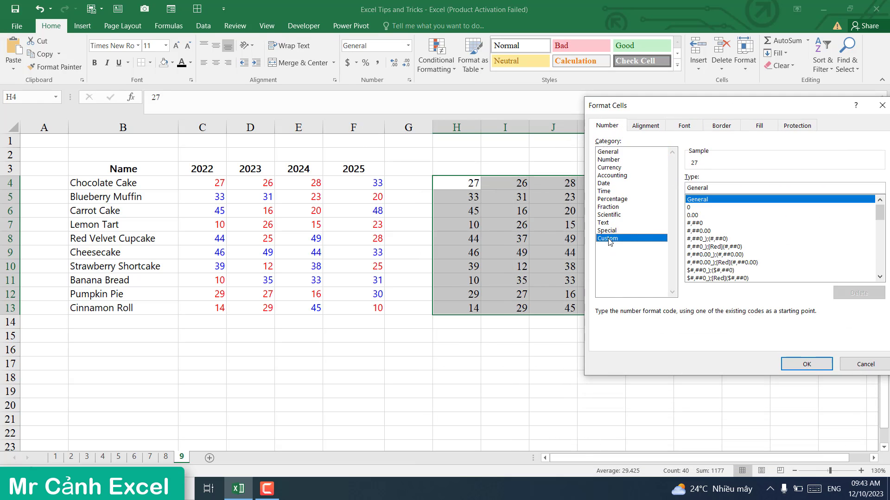
key("Escape")
right_click(508, 206)
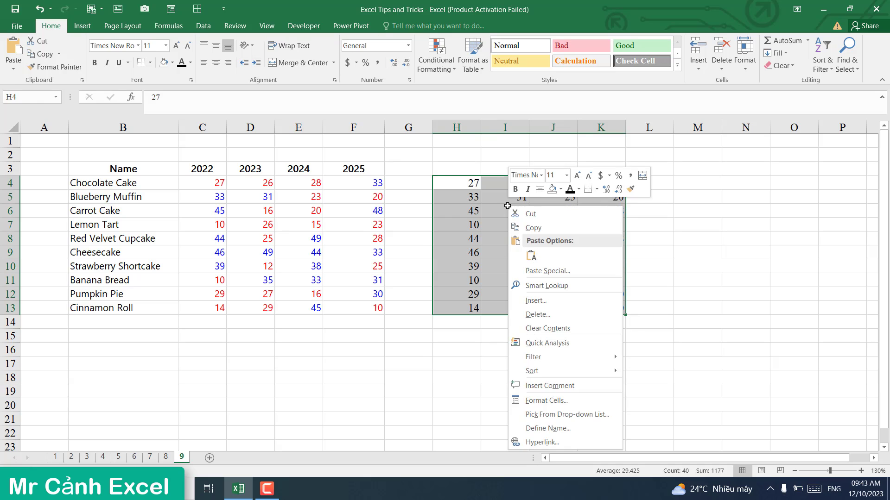
left_click(546, 401)
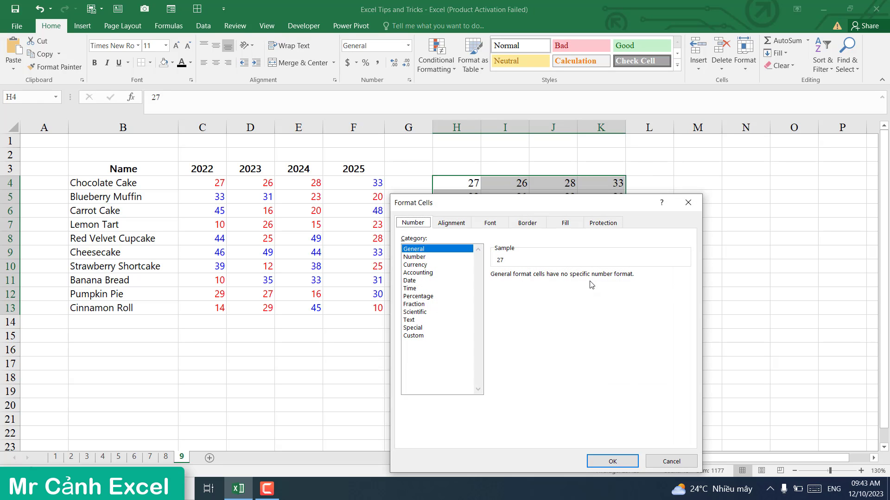
left_click(414, 335)
Step: Replace General with the custom code [blue][>=30];[red][<30] and apply it
left_click_drag(532, 205, 239, 115)
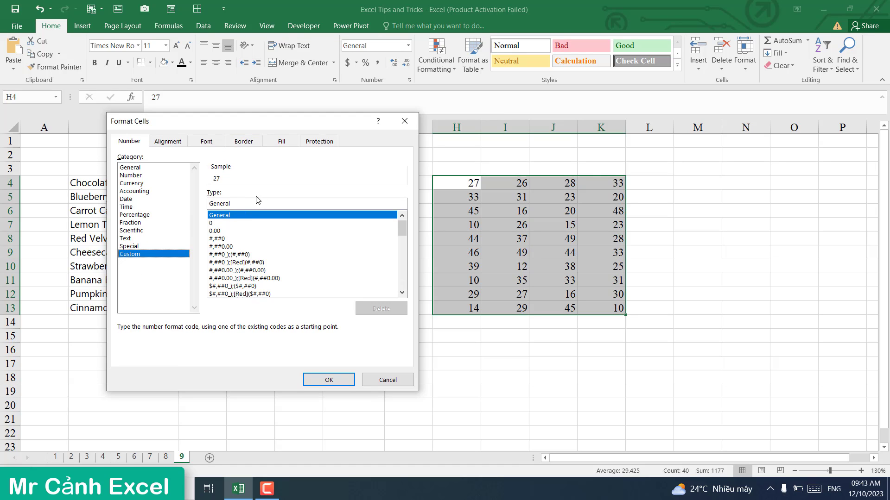
double_click(243, 202)
type("[")
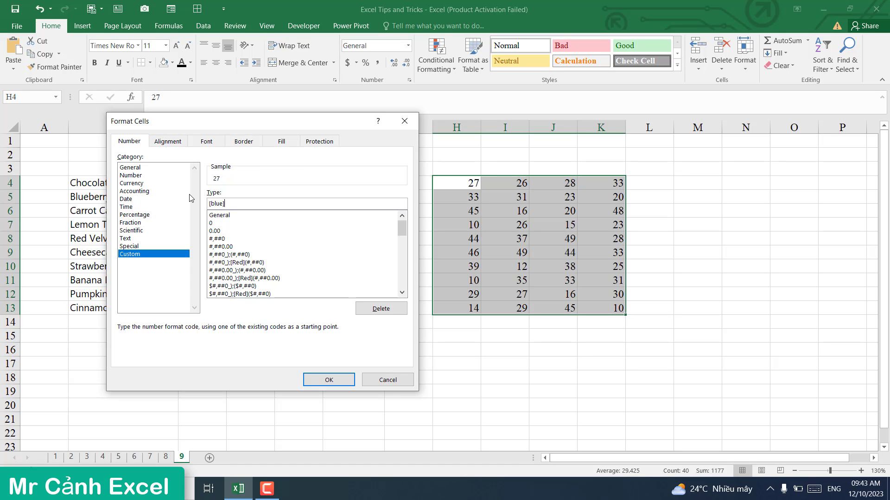
type("blue][>=30]")
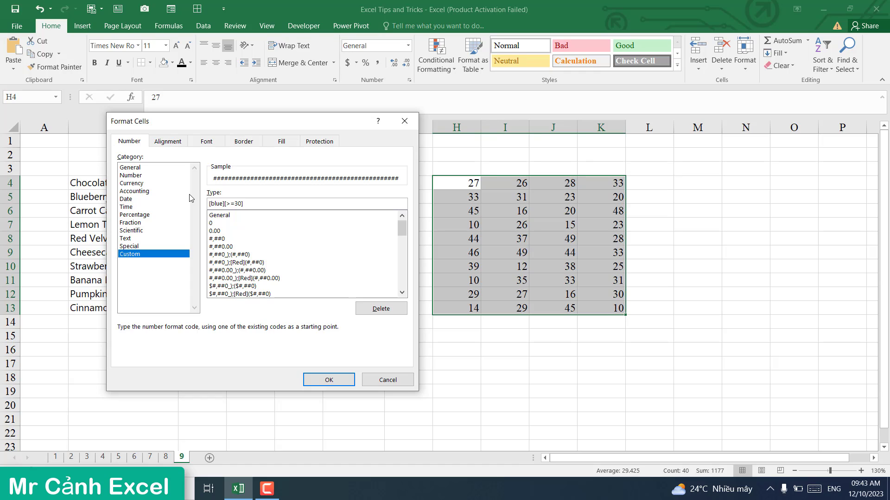
type(";[r")
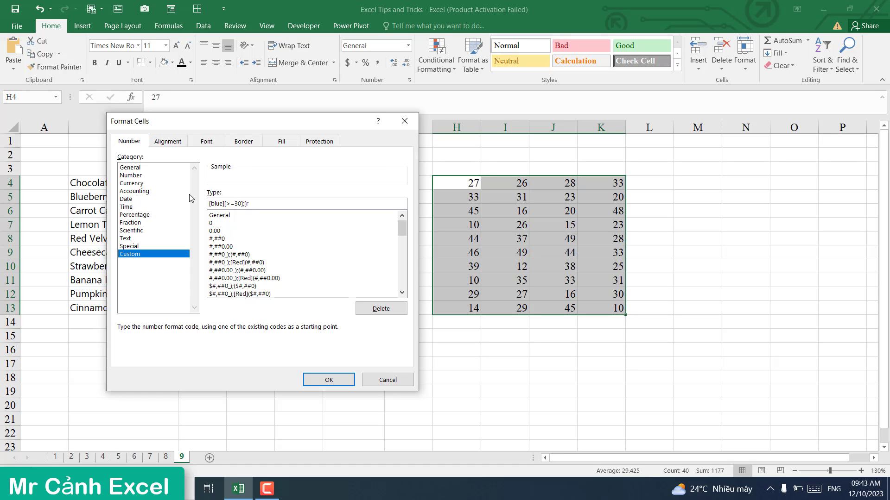
type("ed][<30")
left_click(329, 380)
left_click(447, 380)
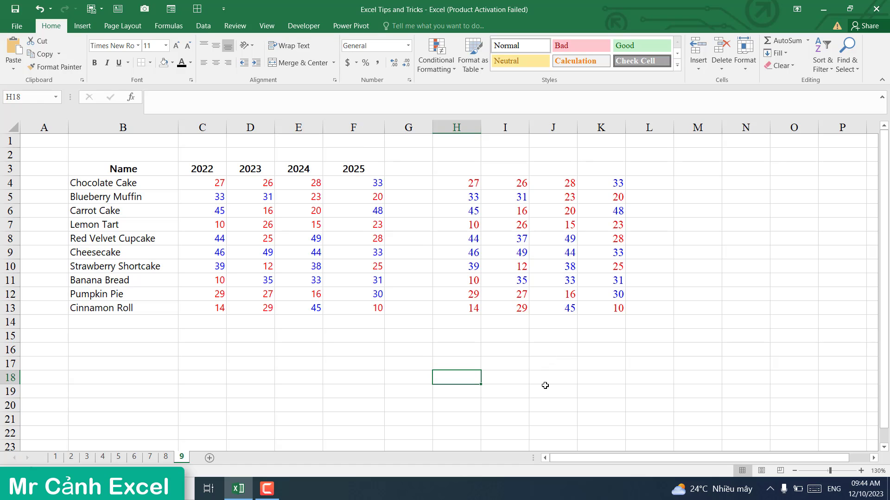
left_click(526, 228)
left_click(515, 247)
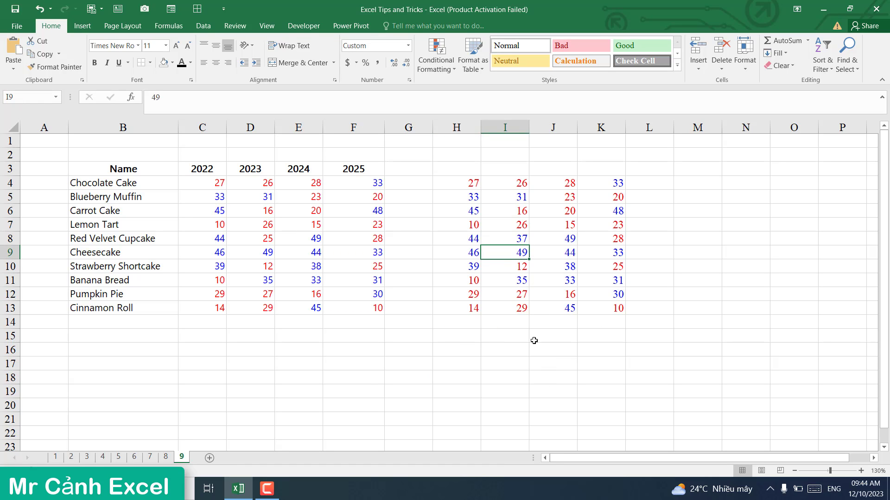
left_click(434, 347)
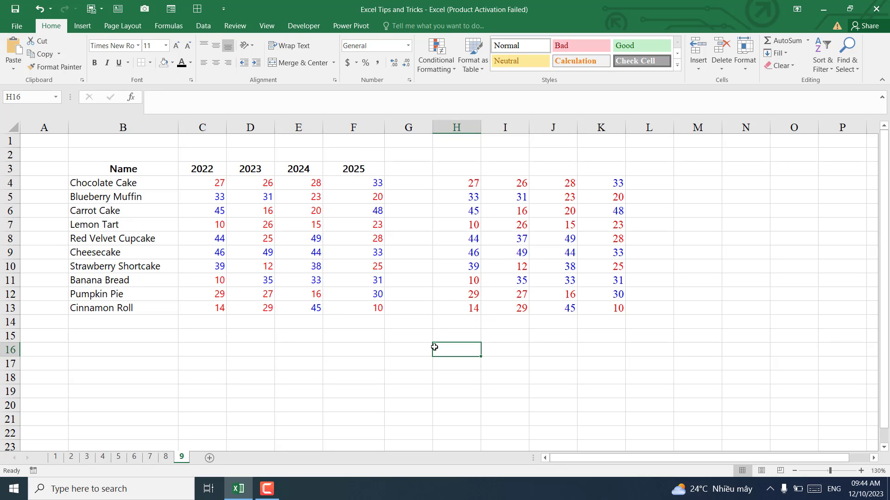